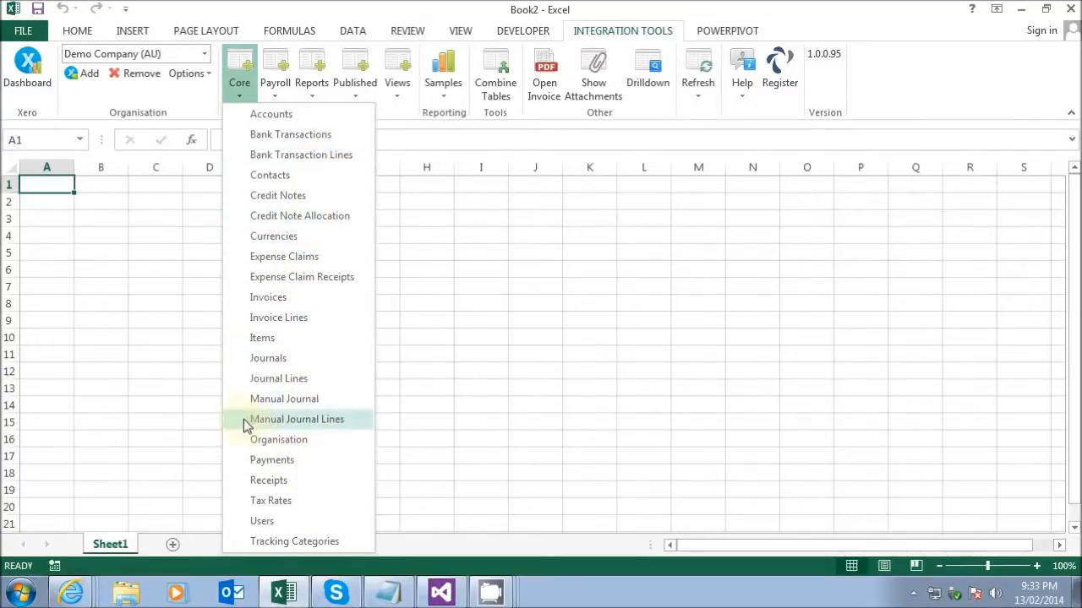
Import the Xero core Invoices table into the empty sheet, limited to sales with the default date range.
click(268, 297)
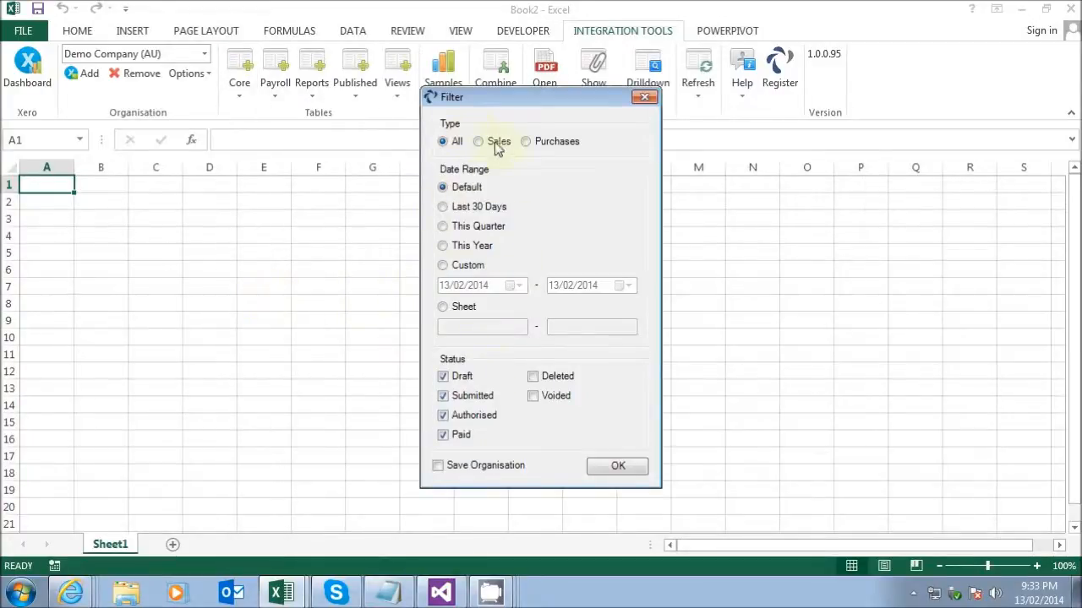
click(614, 471)
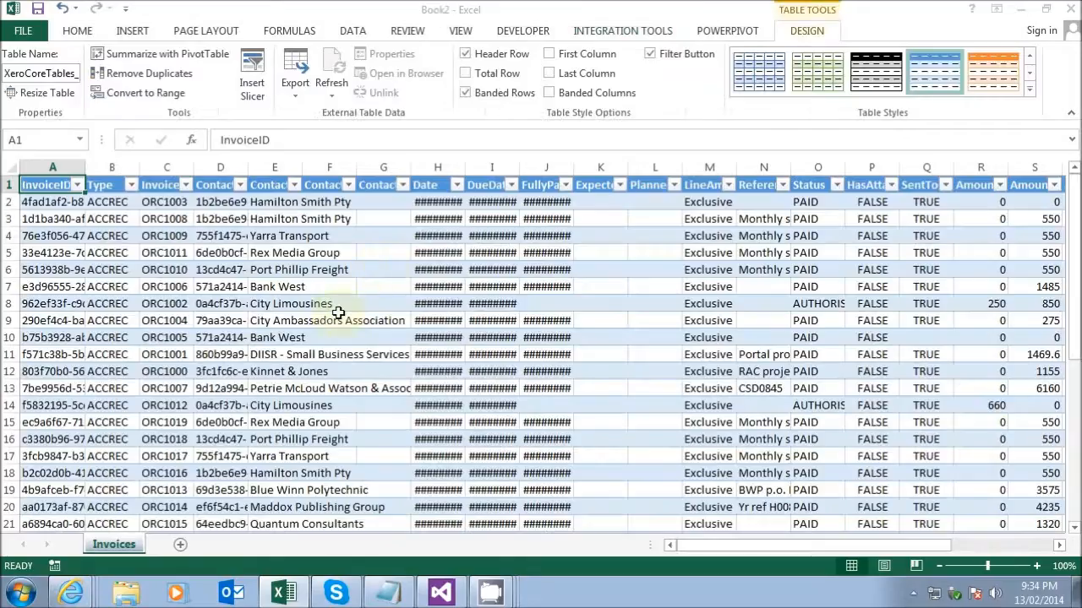
Add a new sheet and import the Xero core Invoice Lines table into it, keeping the sales type and default date range.
click(180, 544)
click(600, 28)
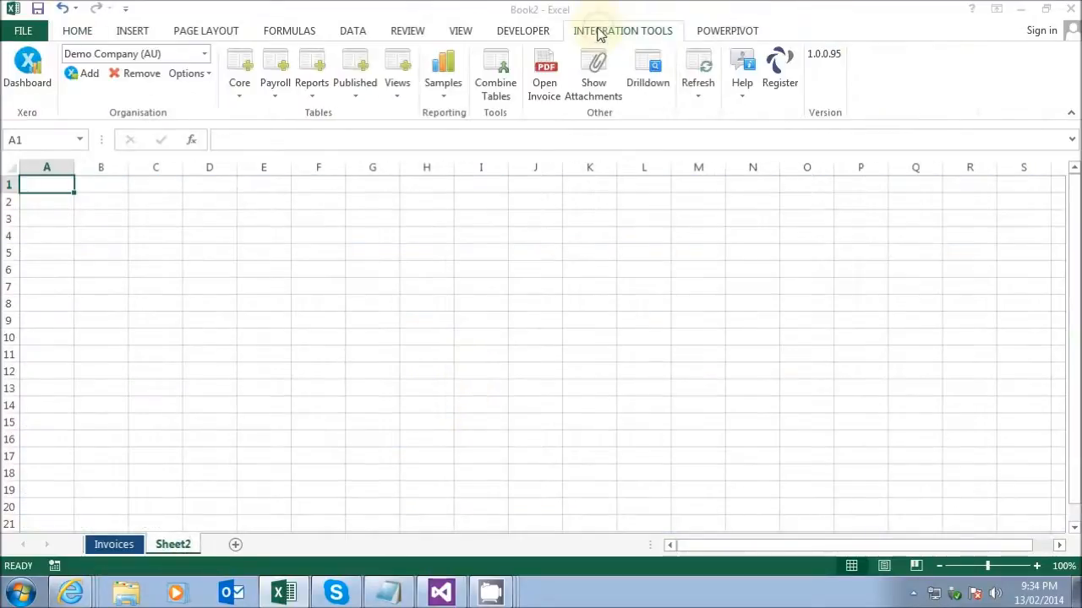
click(239, 89)
click(327, 317)
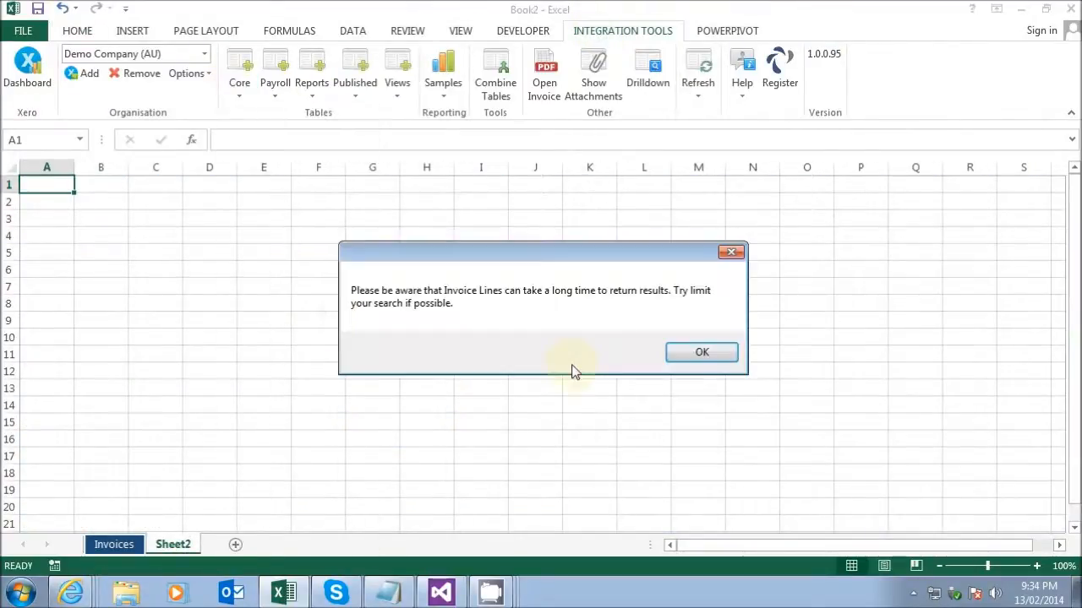
click(688, 353)
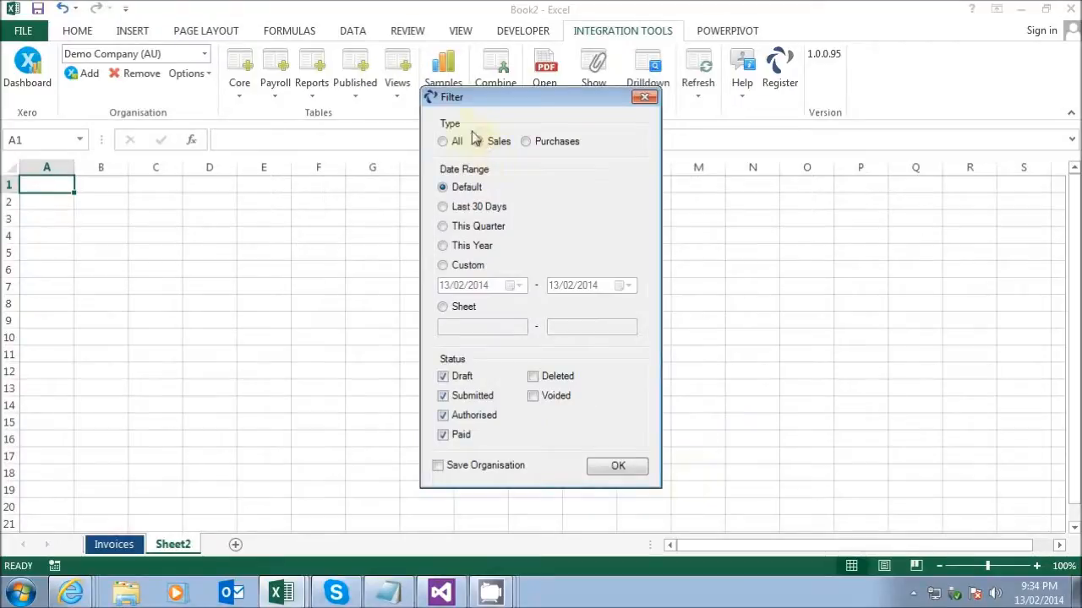
click(618, 468)
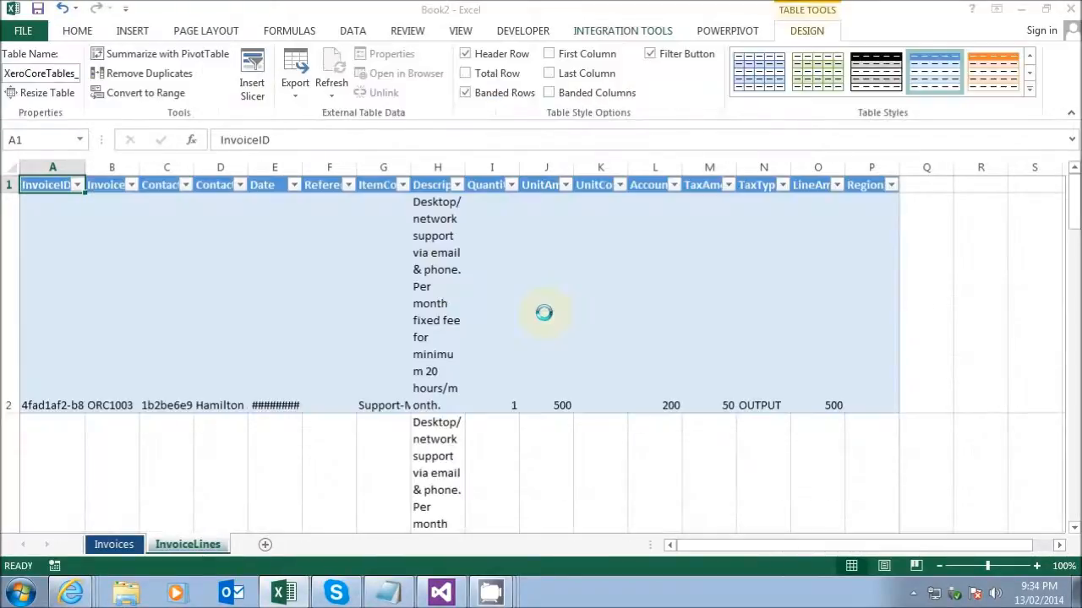
Autofit the width of all columns and the height of all rows on the InvoiceLines sheet.
click(11, 167)
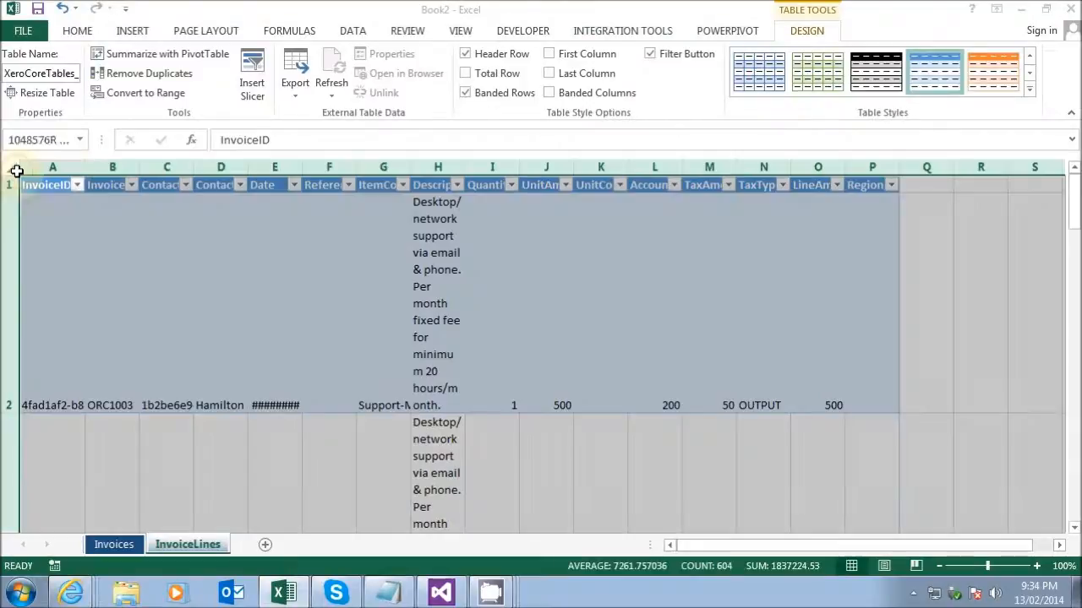
click(86, 165)
click(38, 204)
click(8, 168)
double_click(85, 166)
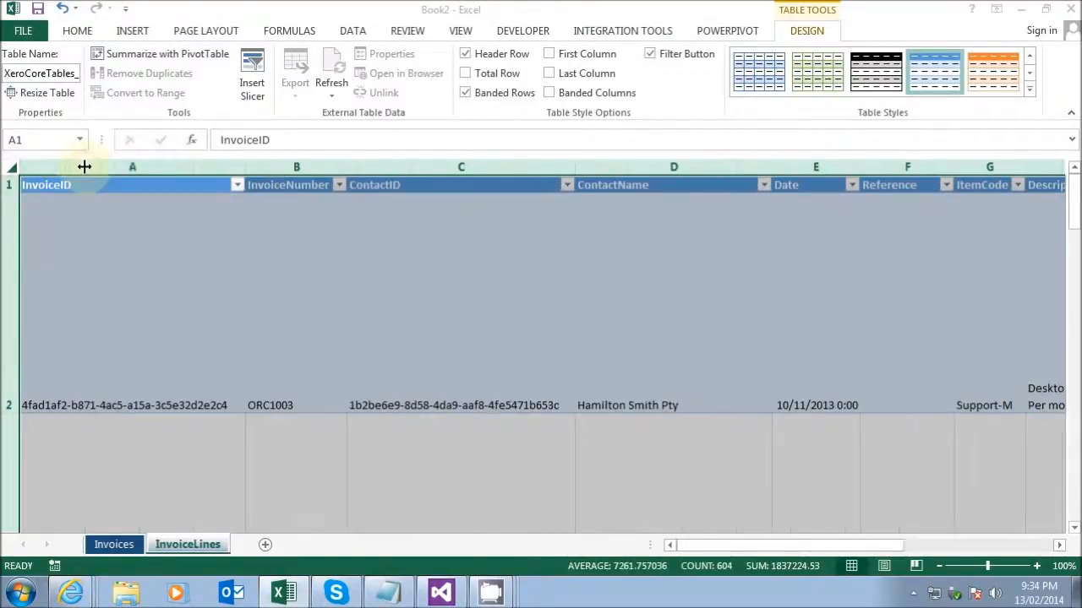
double_click(15, 193)
click(305, 318)
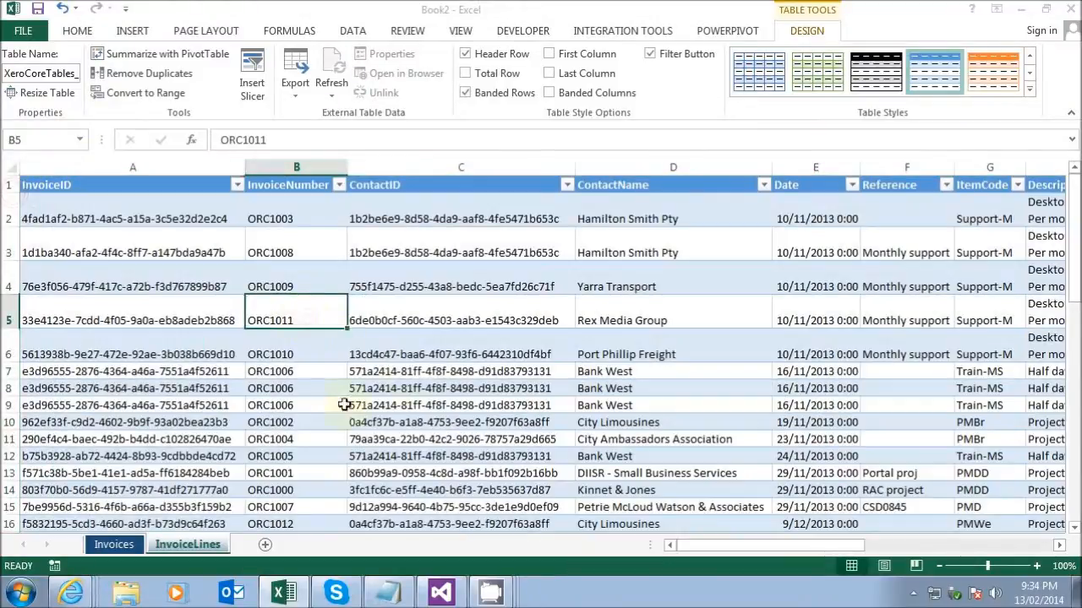
Compare the multiple line rows of an invoice on the InvoiceLines sheet with the records on the Invoices sheet.
drag(508, 393, 526, 404)
scroll(615, 370, down, 2)
scroll(474, 370, up, 2)
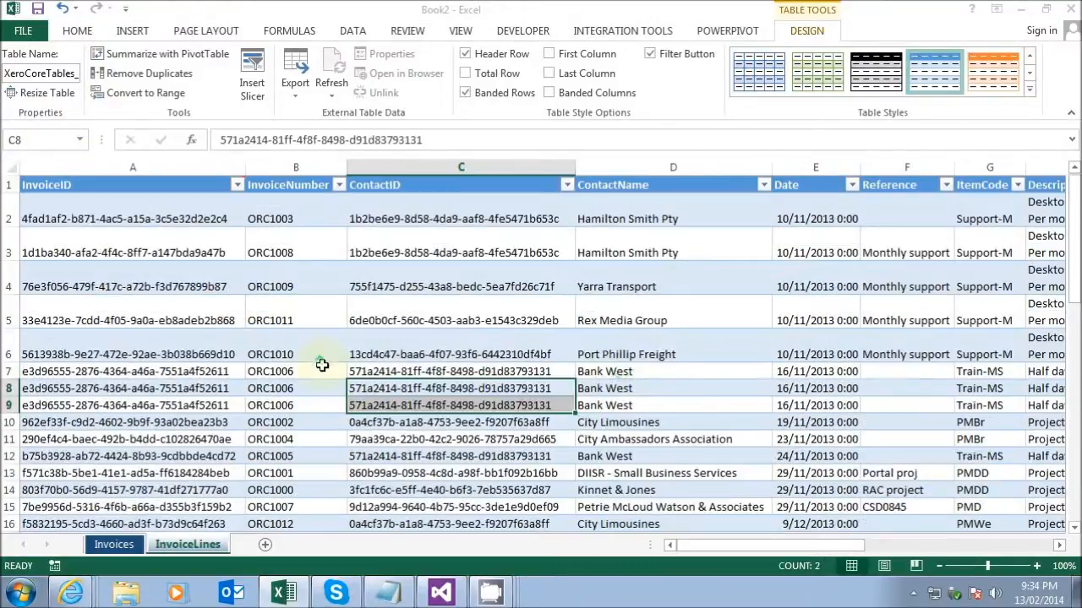
click(114, 545)
click(108, 337)
click(437, 337)
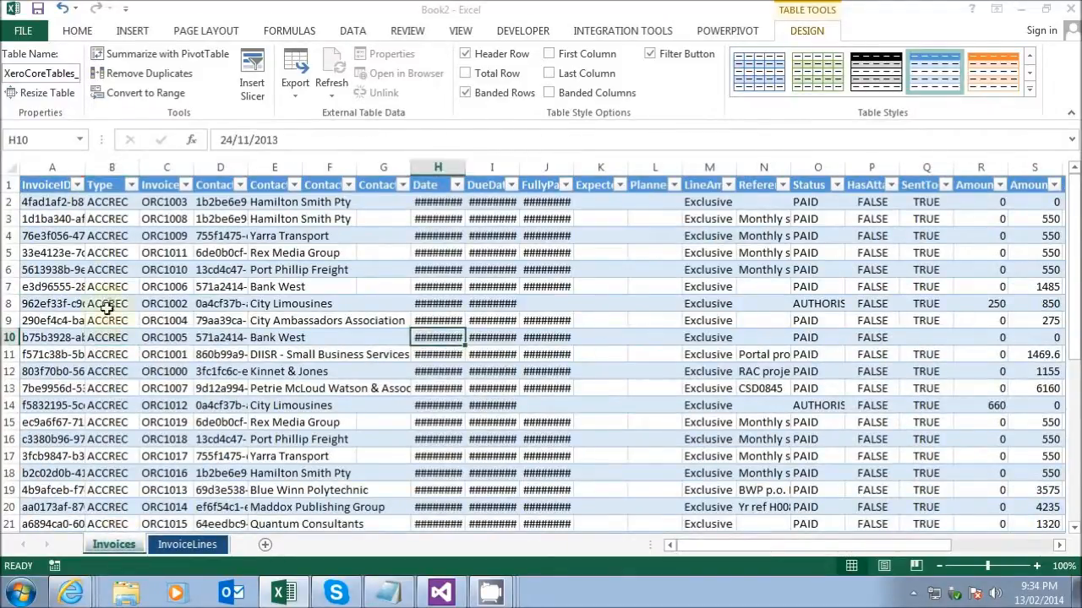
click(167, 269)
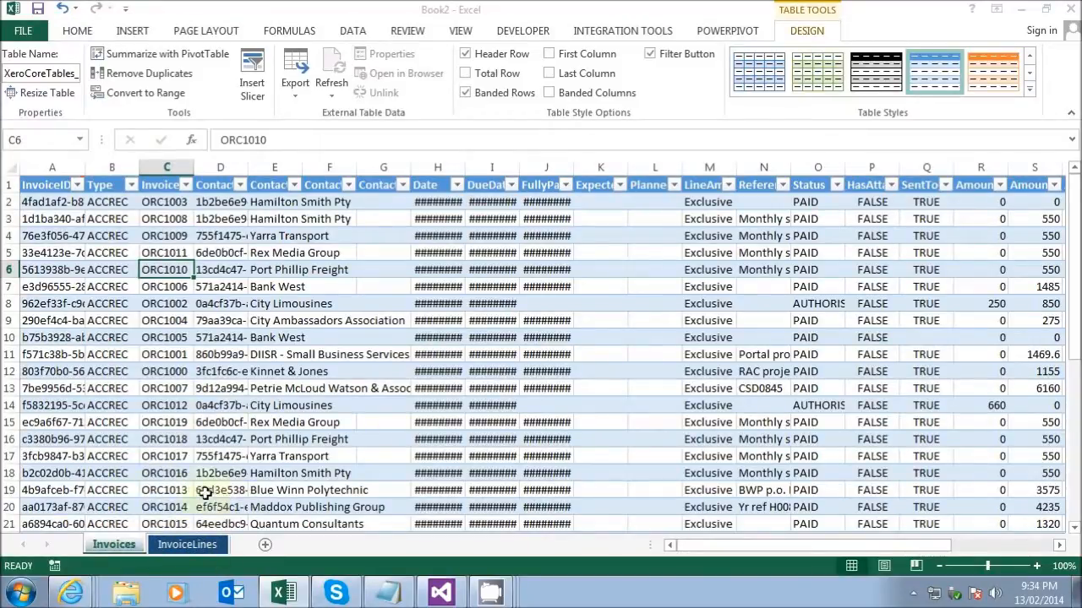
Widen the InvoiceID column on the Invoices sheet to show the full IDs and review them down the table.
click(51, 271)
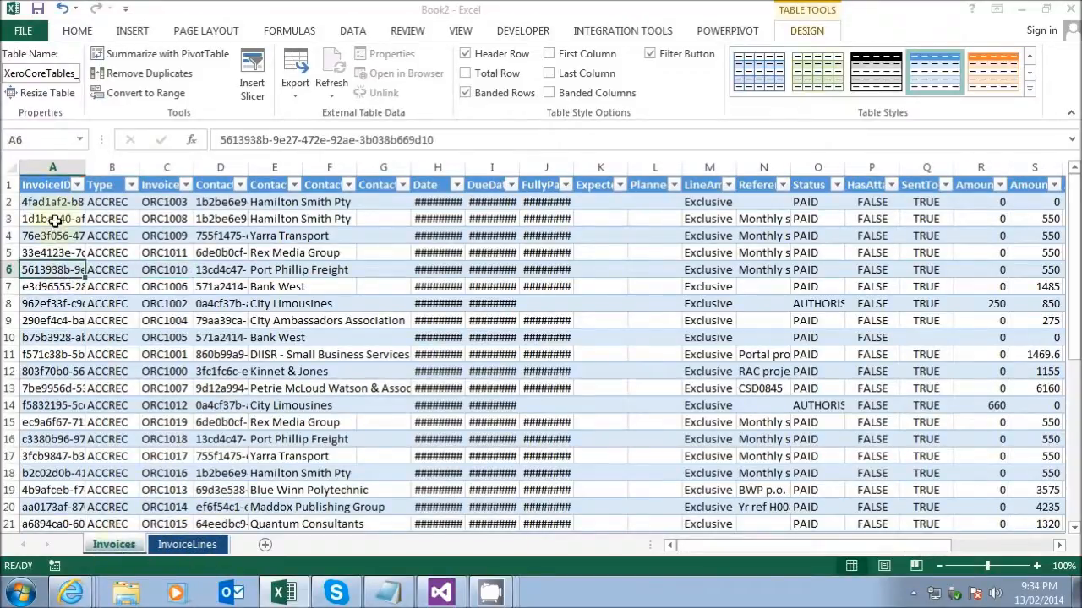
drag(85, 167, 264, 168)
click(102, 303)
click(87, 204)
click(118, 267)
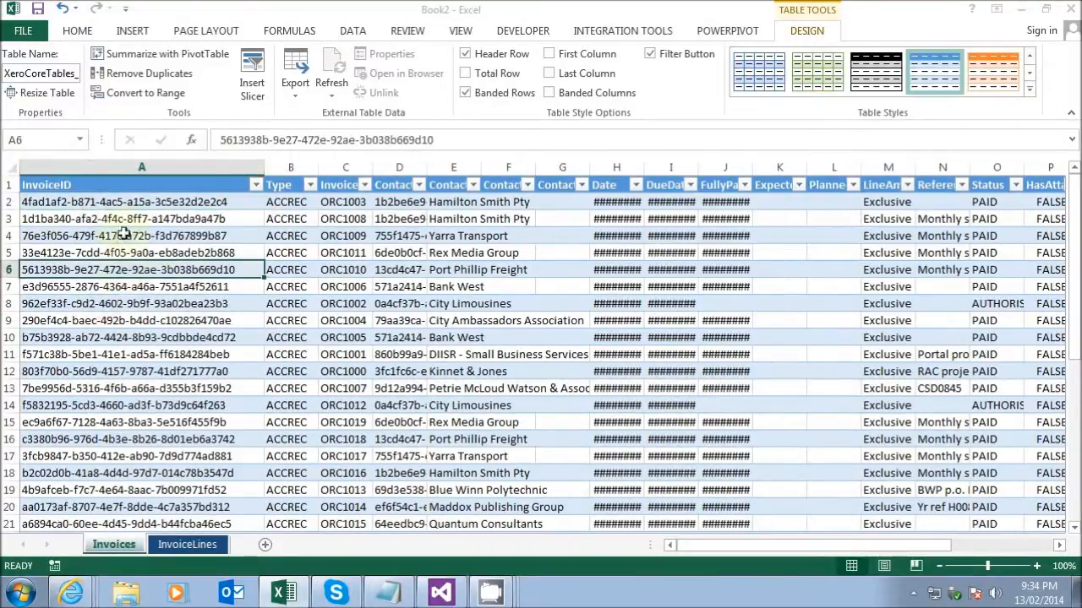
click(105, 333)
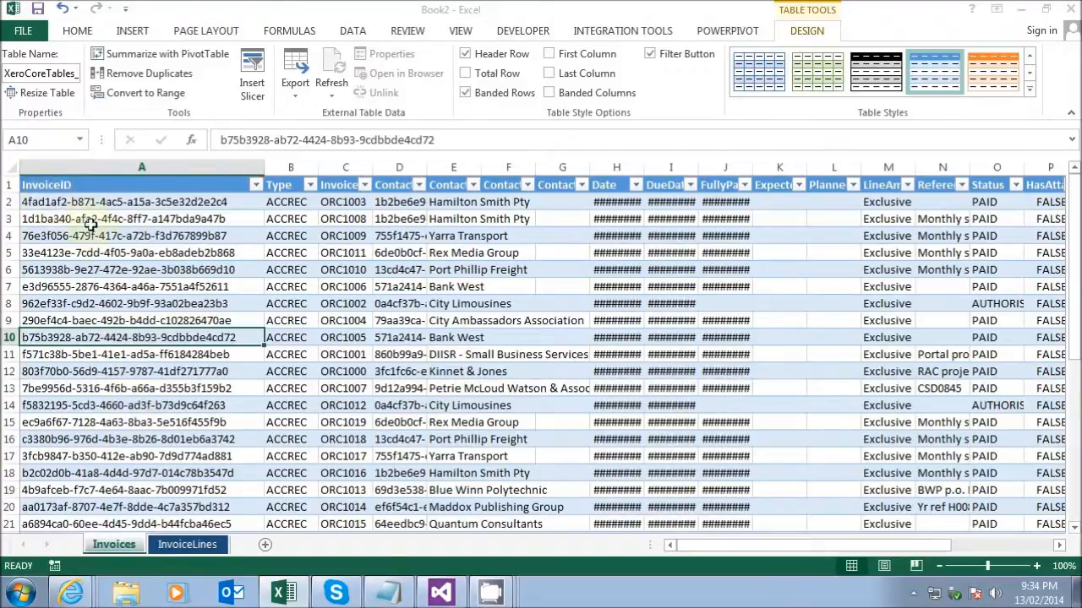
click(127, 269)
drag(134, 204, 169, 507)
click(144, 304)
scroll(154, 299, down, 3)
scroll(127, 321, down, 5)
scroll(119, 364, up, 8)
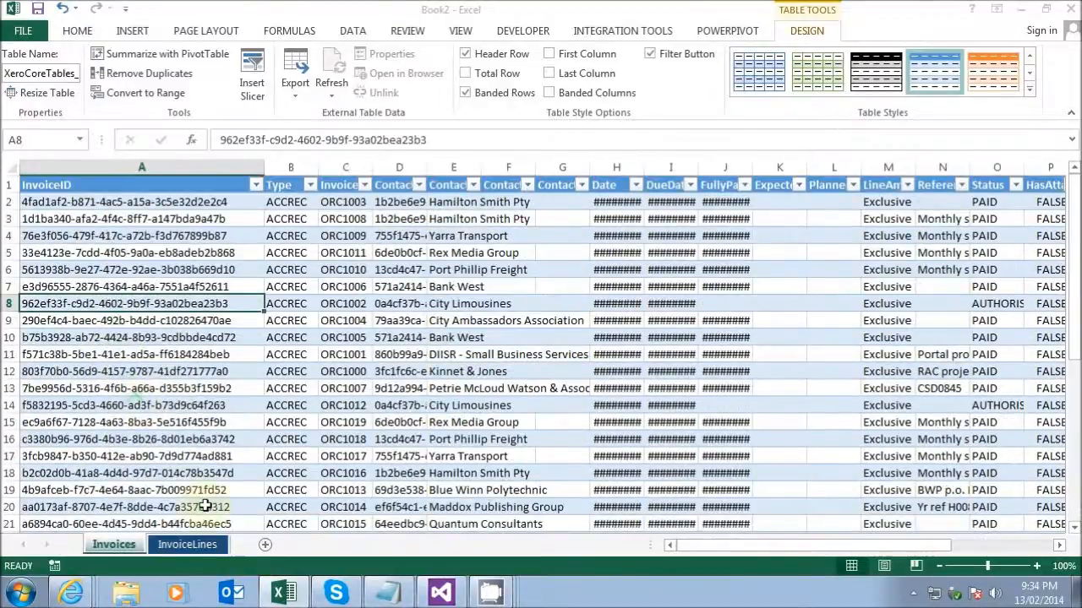
Examine the InvoiceID column on the InvoiceLines sheet for repeated IDs and compare it with the one on the Invoices sheet.
click(180, 546)
click(157, 318)
drag(148, 216, 180, 501)
click(159, 333)
click(140, 314)
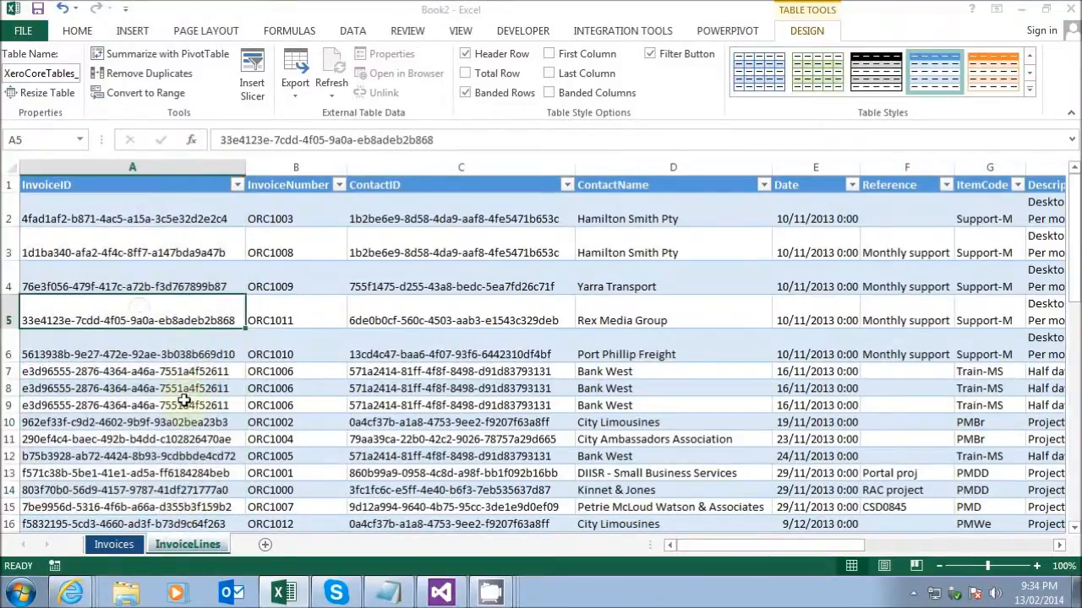
click(203, 352)
click(177, 219)
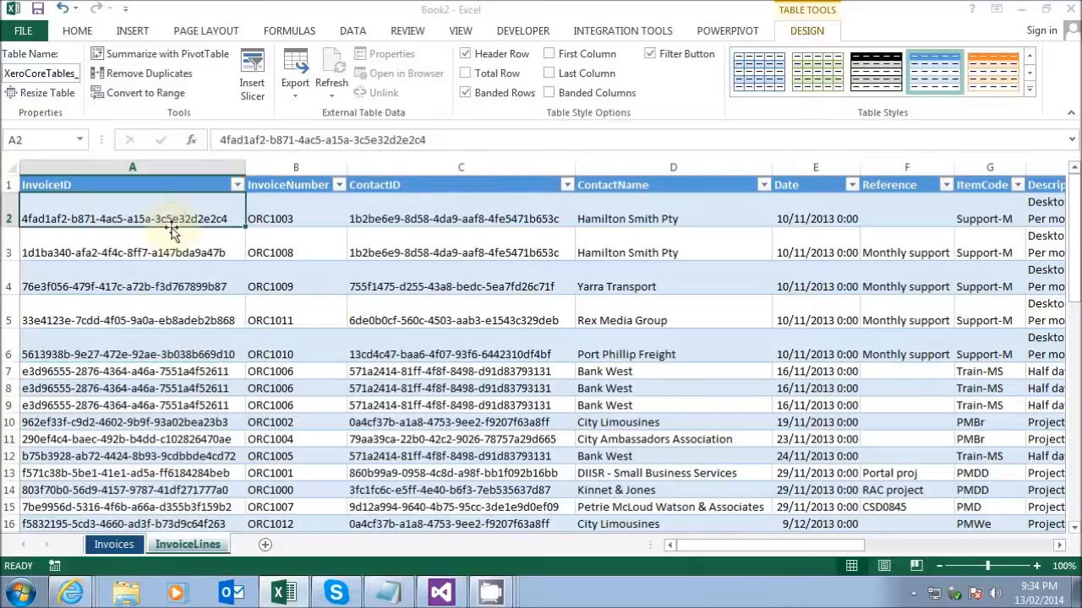
click(124, 314)
click(123, 213)
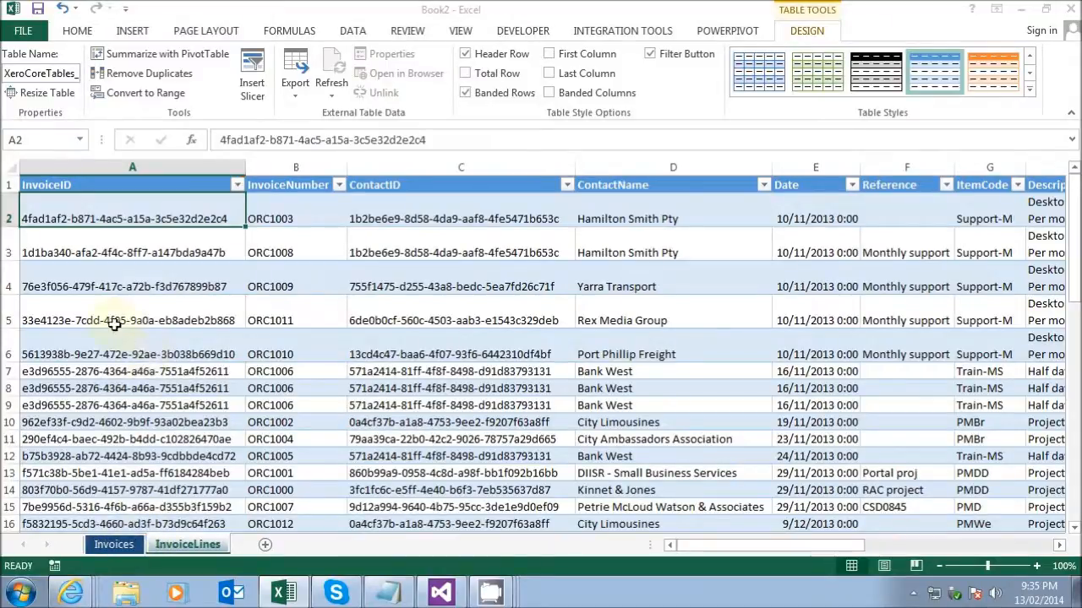
click(116, 545)
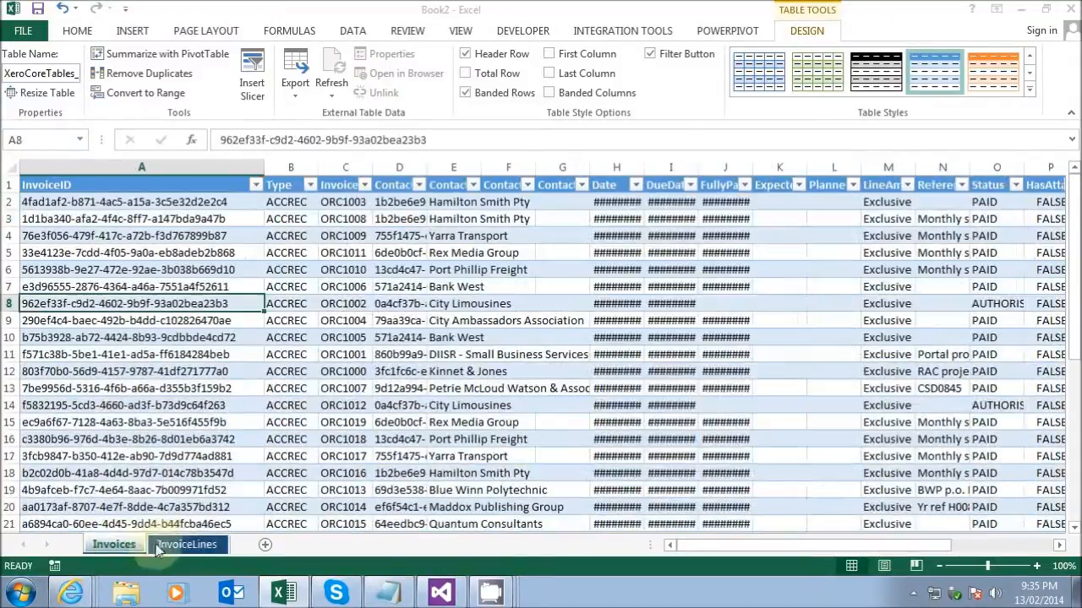
click(178, 545)
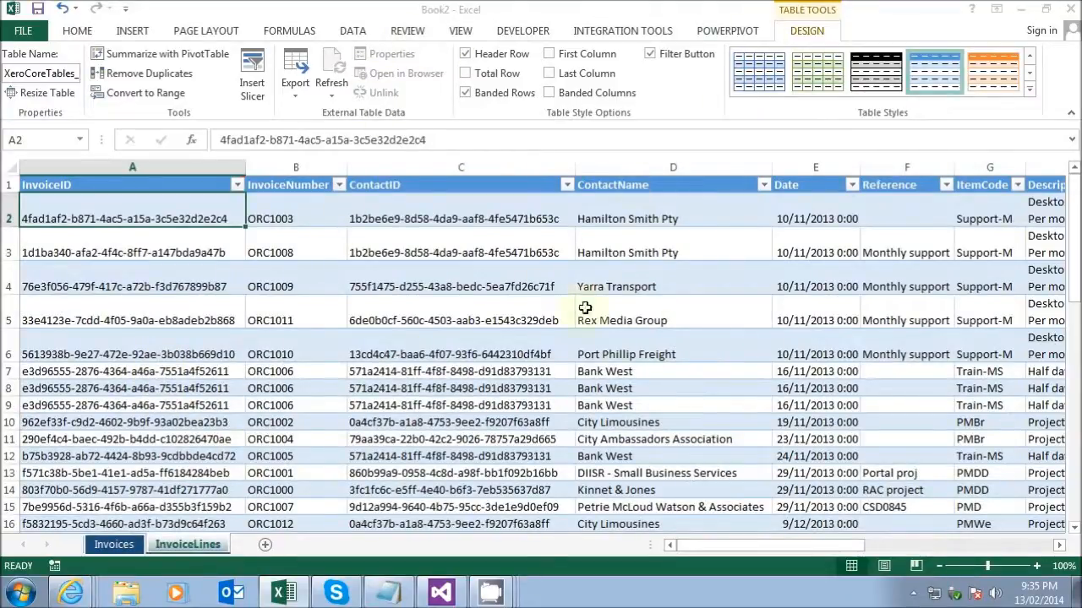
Start a new table relationship with the XeroCoreTables_InvoiceLines table and InvoiceID as its foreign column.
click(351, 31)
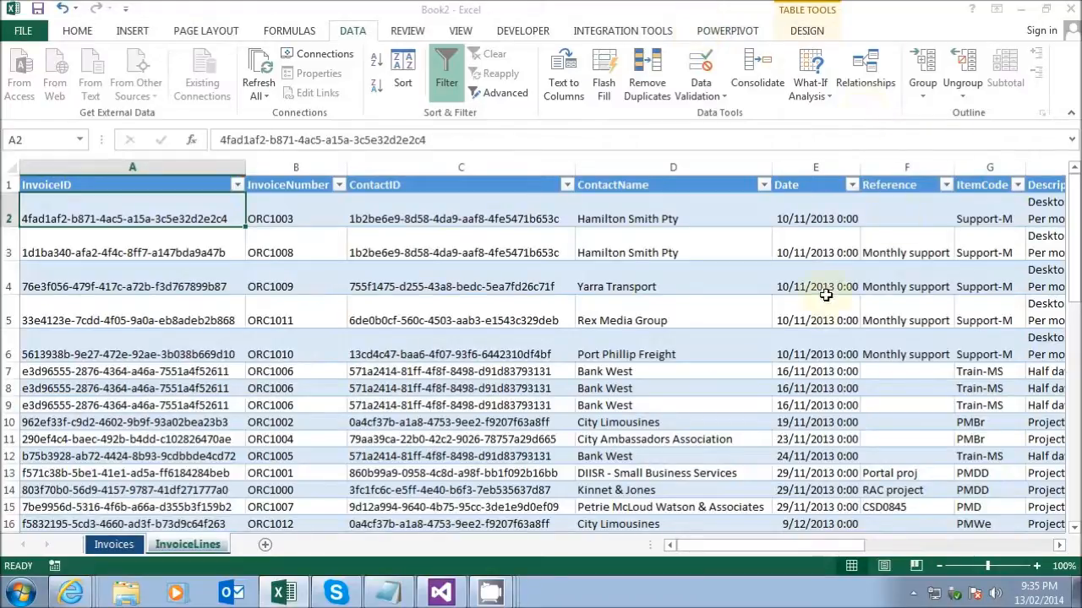
click(80, 351)
mouse_move(11, 235)
mouse_down()
mouse_move(11, 219)
mouse_move(13, 241)
mouse_up()
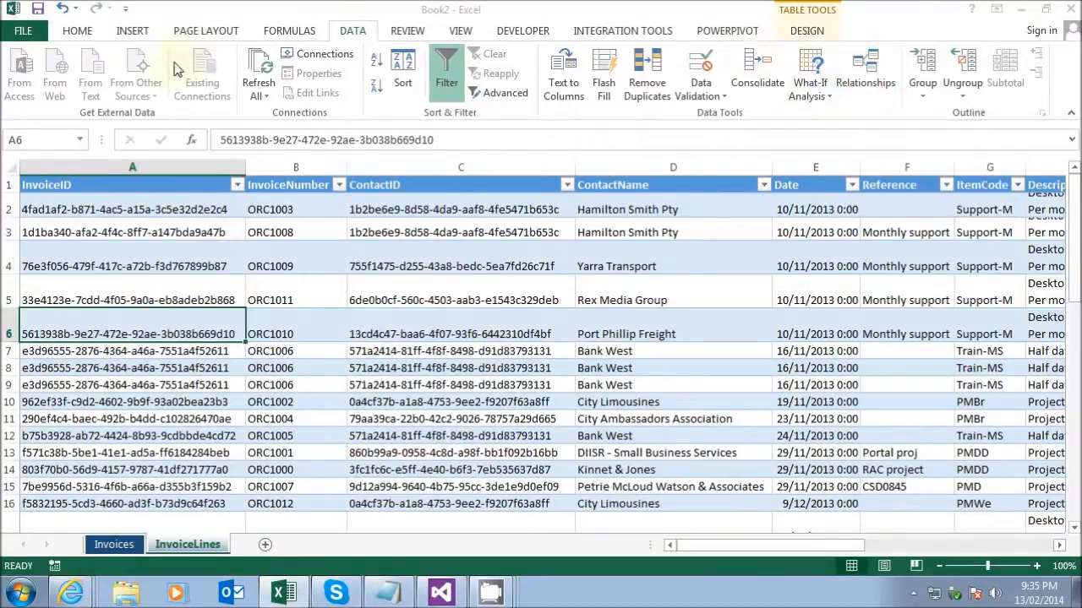
click(870, 74)
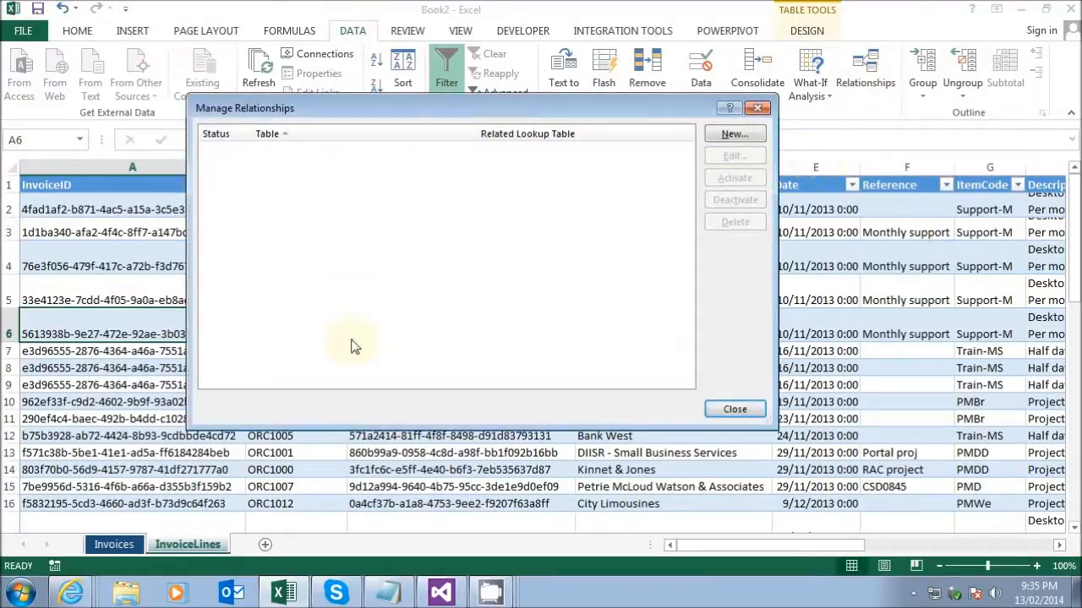
click(712, 134)
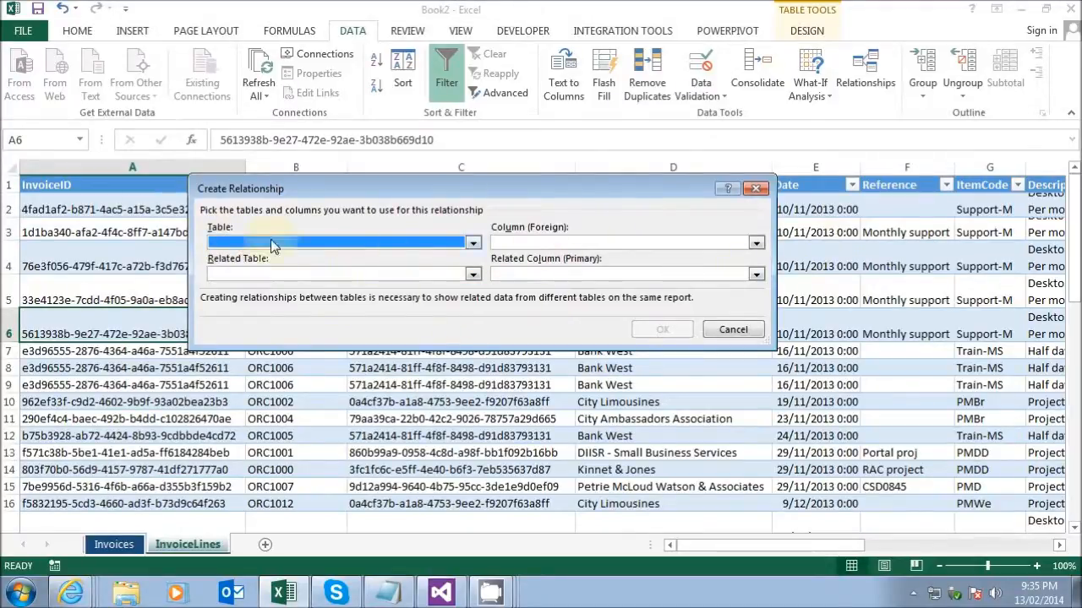
click(470, 244)
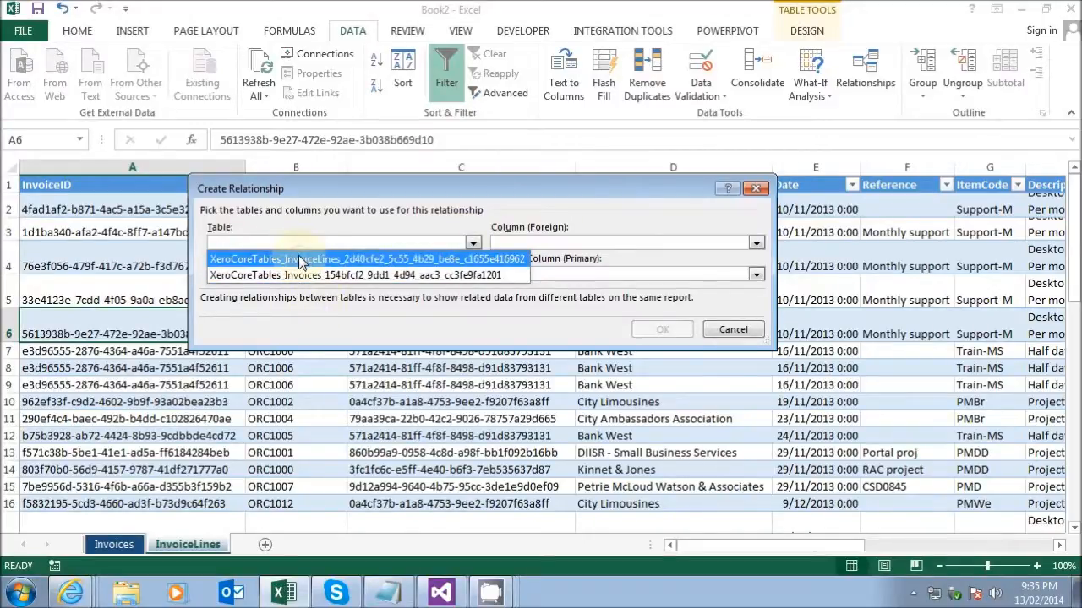
click(384, 261)
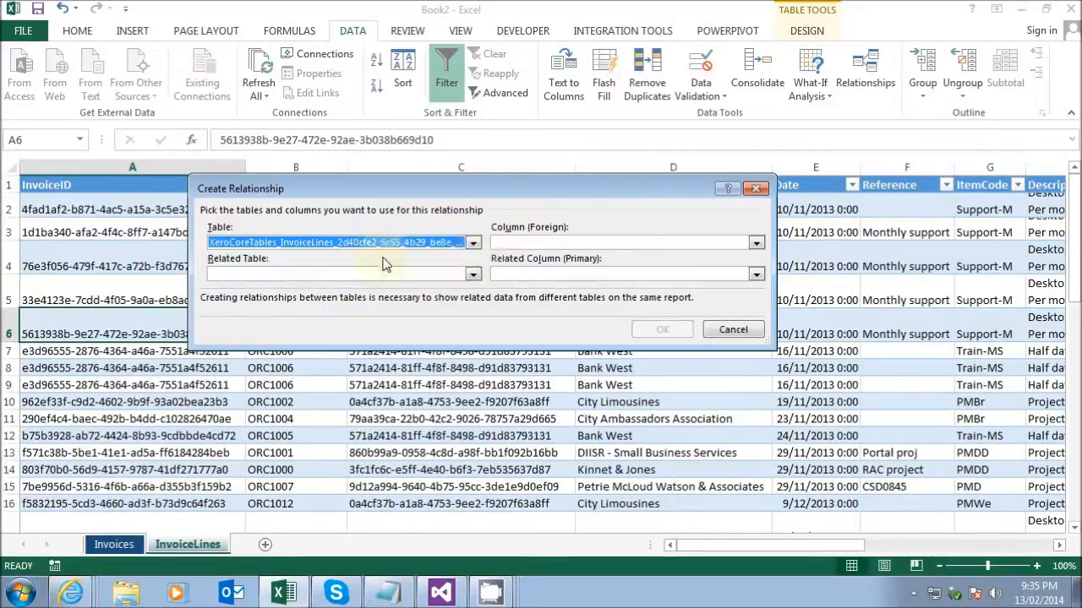
click(540, 244)
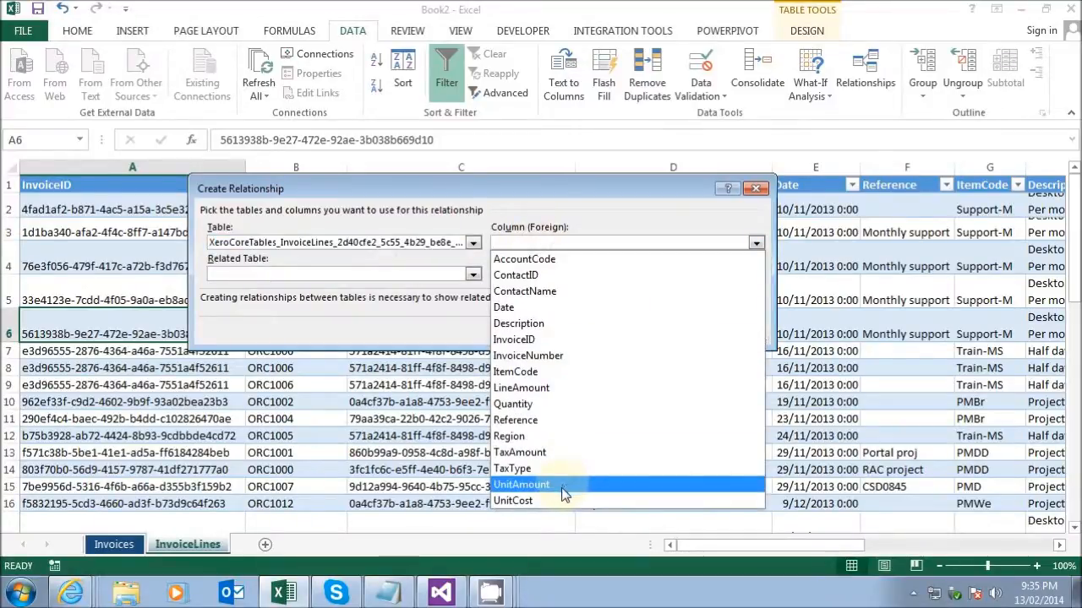
click(534, 340)
Set the XeroCoreTables_Invoices table as the related table with InvoiceID as primary column, and create the relationship.
click(240, 273)
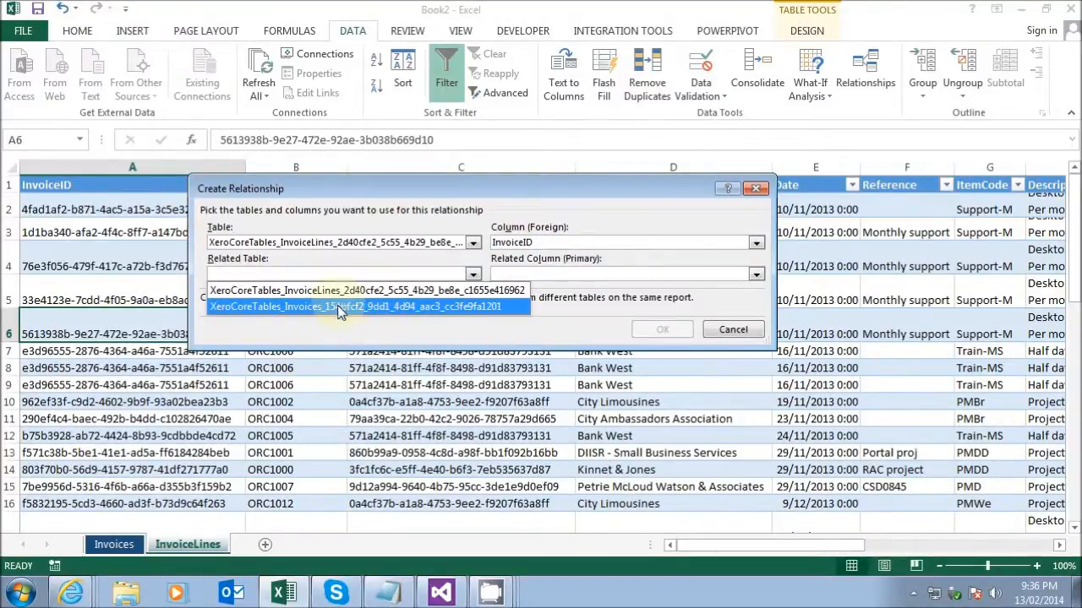
click(338, 305)
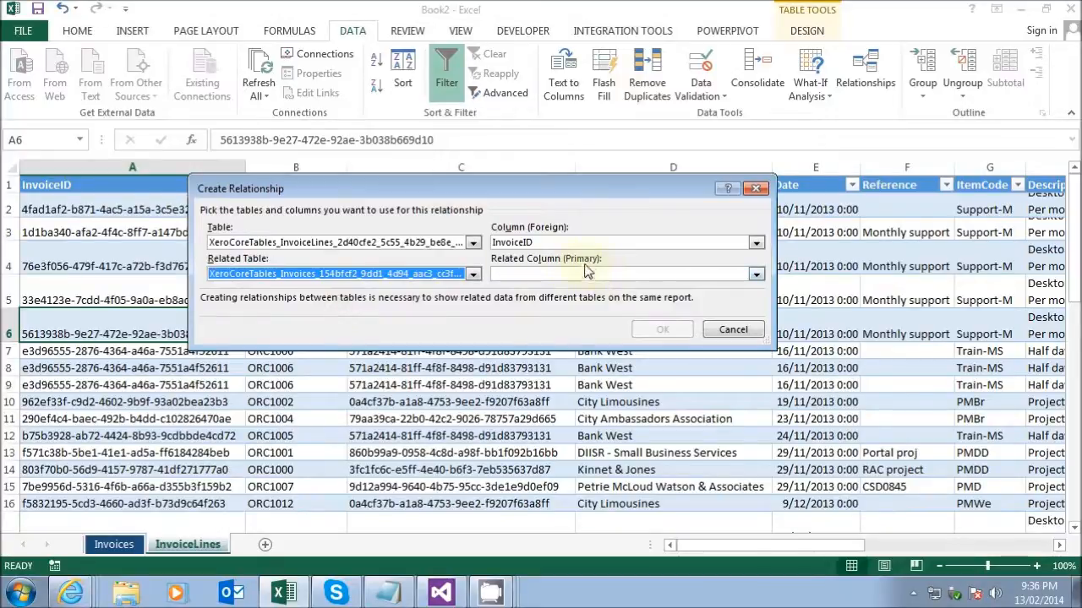
click(588, 272)
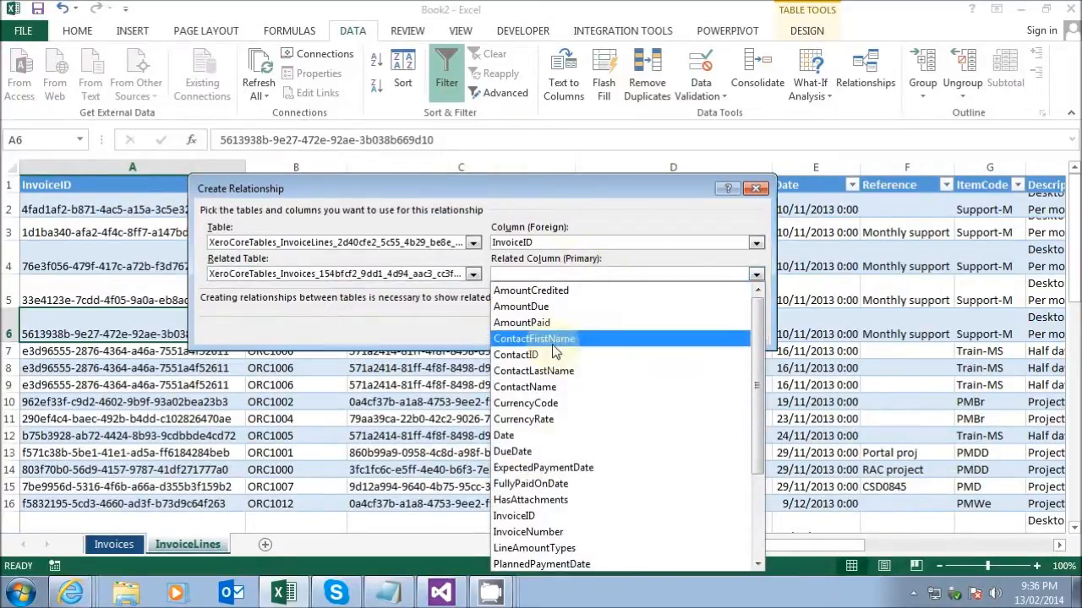
click(515, 515)
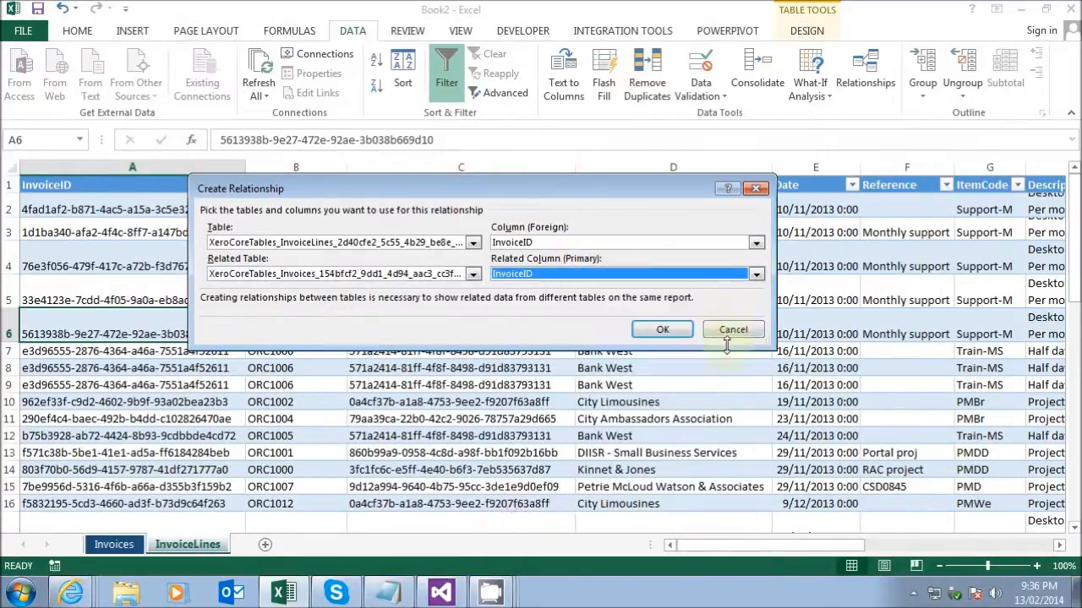
click(654, 332)
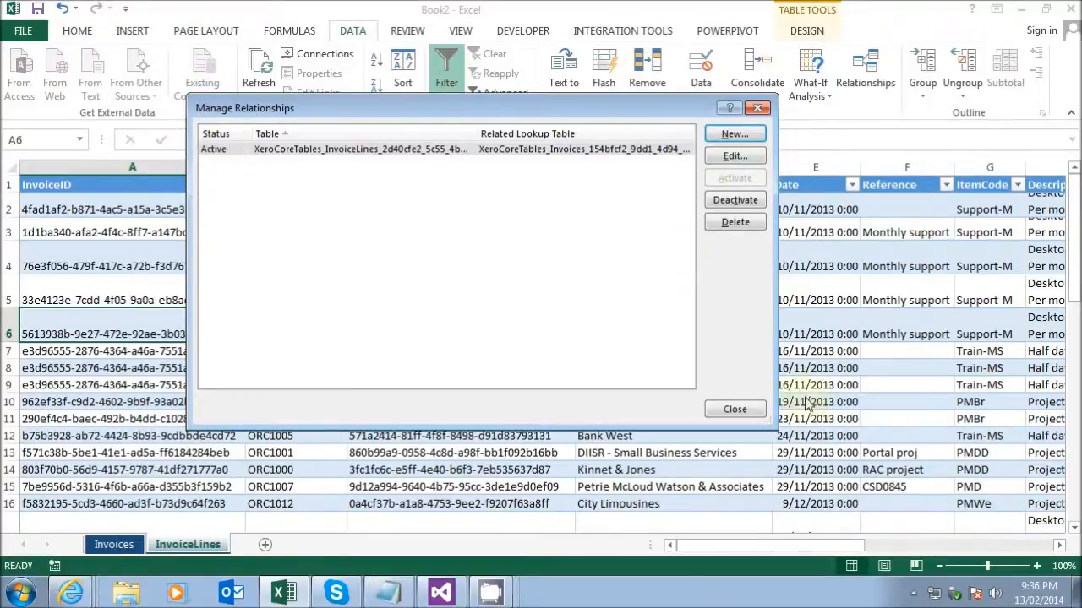
click(732, 412)
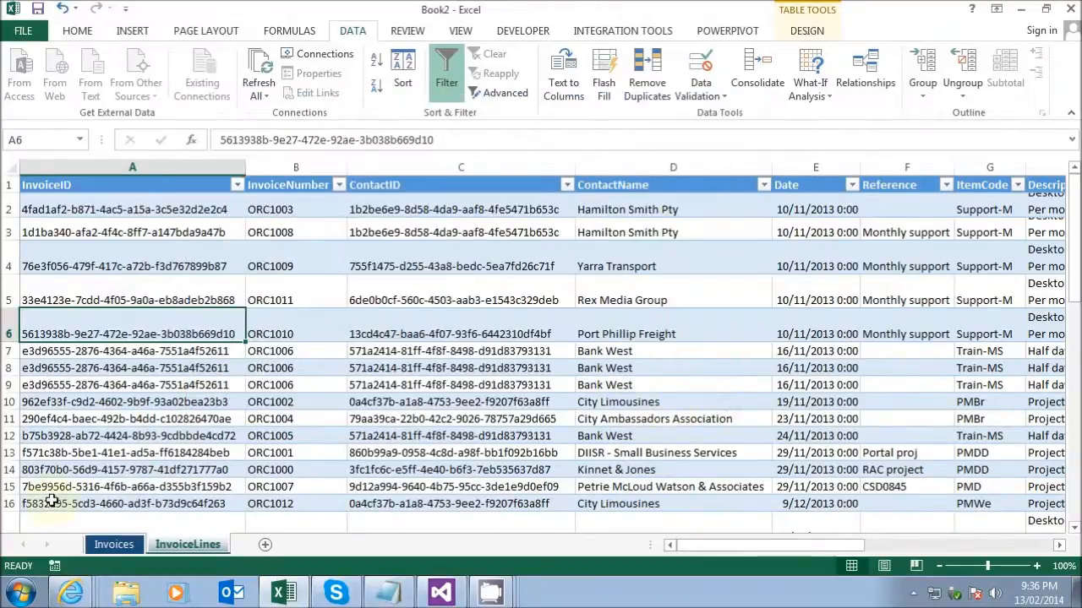
Look over both related sheets and return to the Invoices sheet.
click(114, 544)
click(187, 544)
click(114, 544)
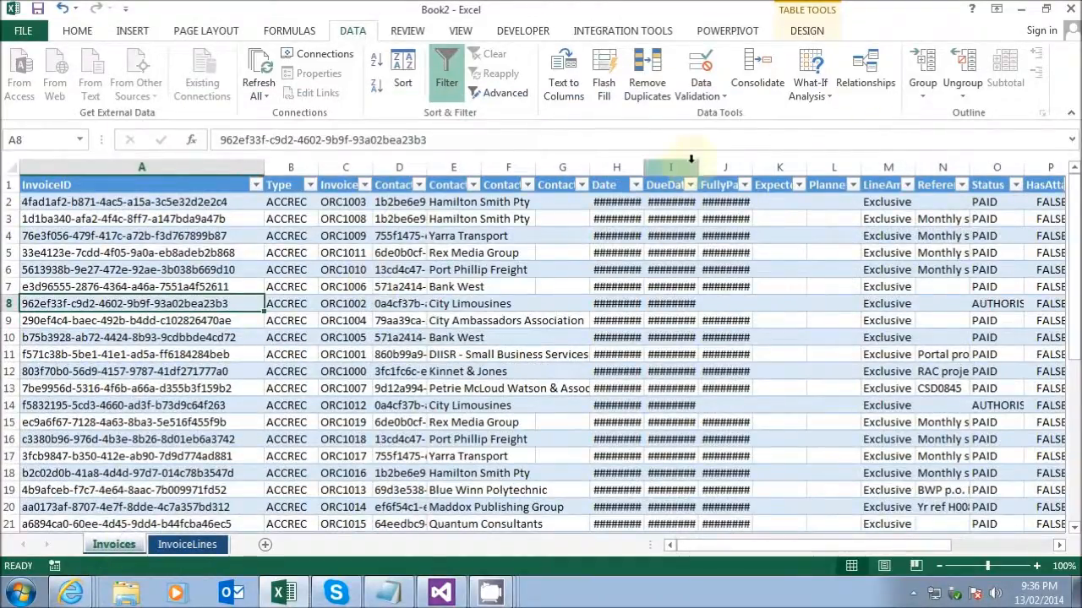
Create a PivotTable from the Invoices table on a new worksheet, adding its data to the Data Model.
click(798, 32)
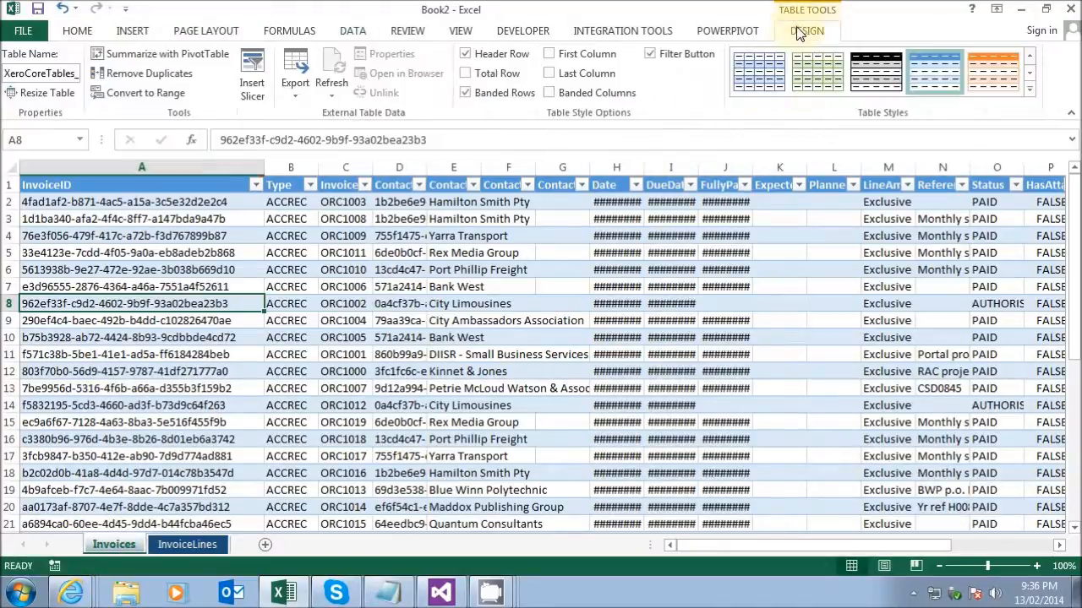
click(153, 56)
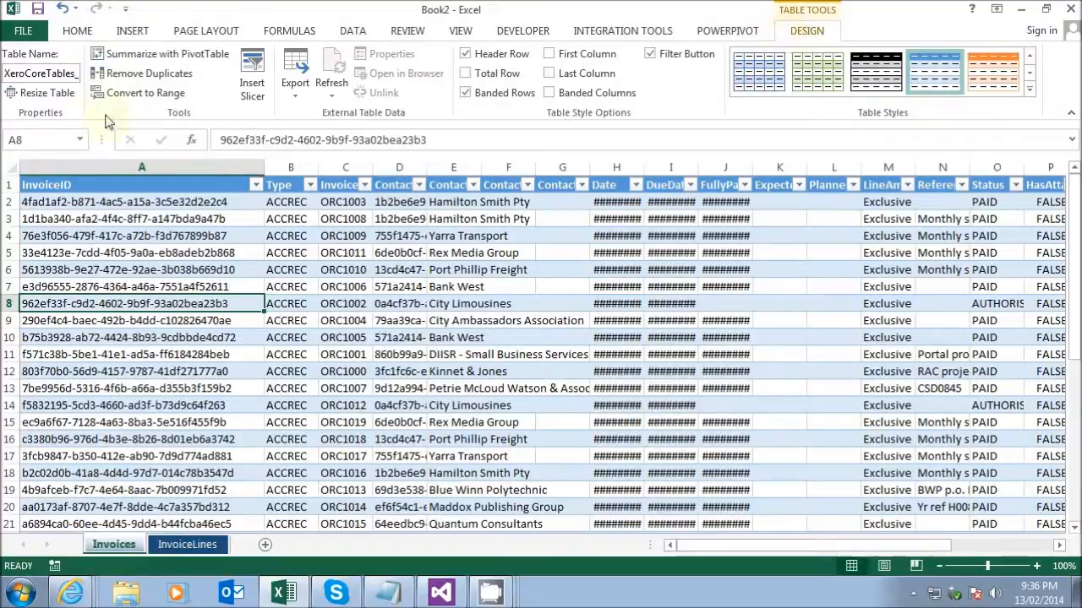
click(149, 56)
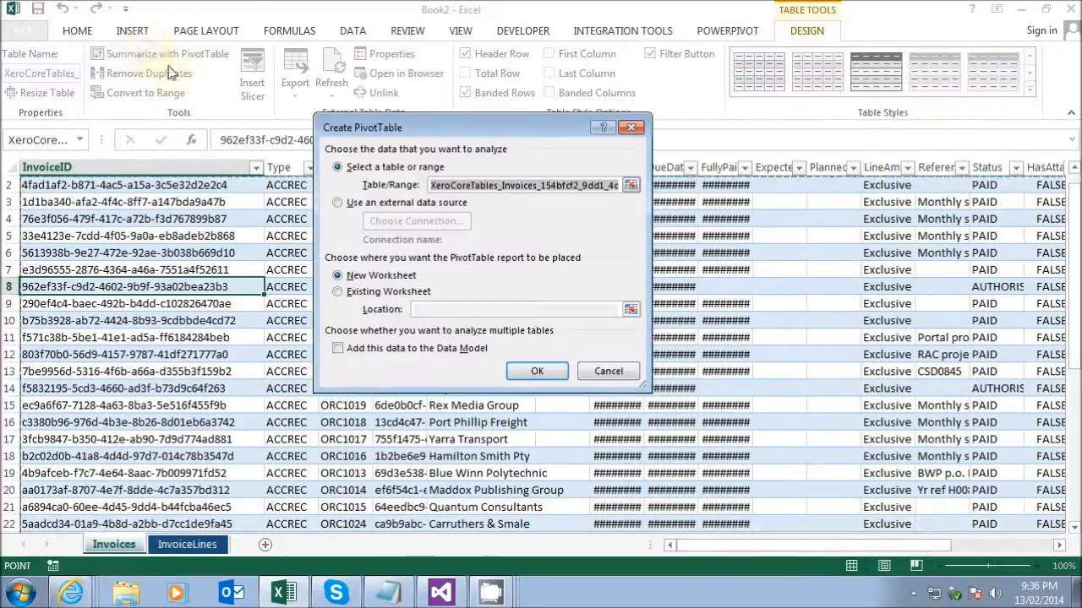
click(338, 349)
click(532, 371)
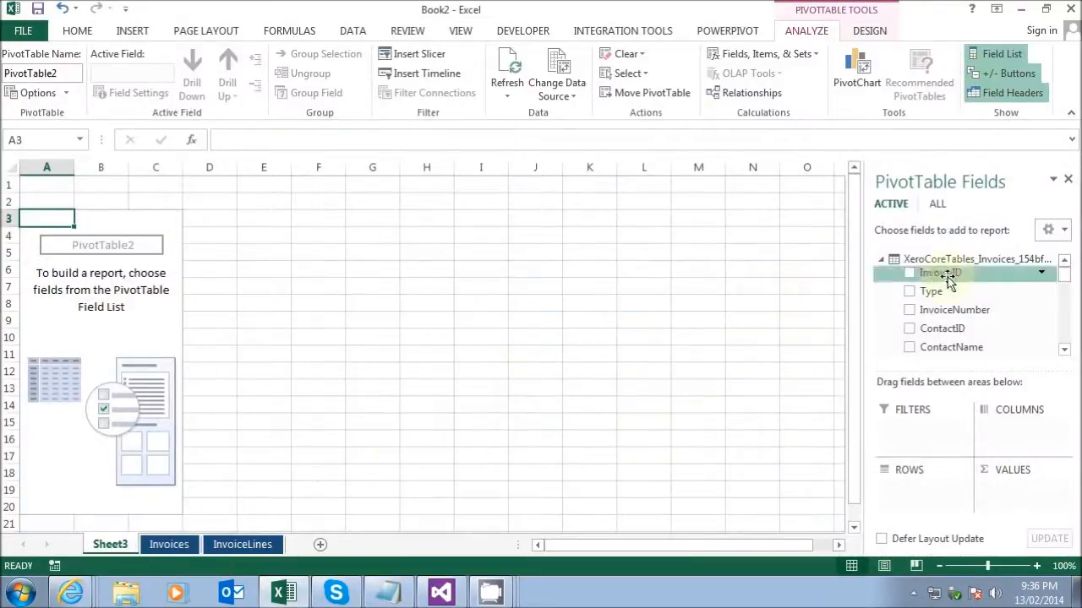
Show all workbook tables in the PivotTable field list and widen the list so the table names are easier to read.
click(881, 261)
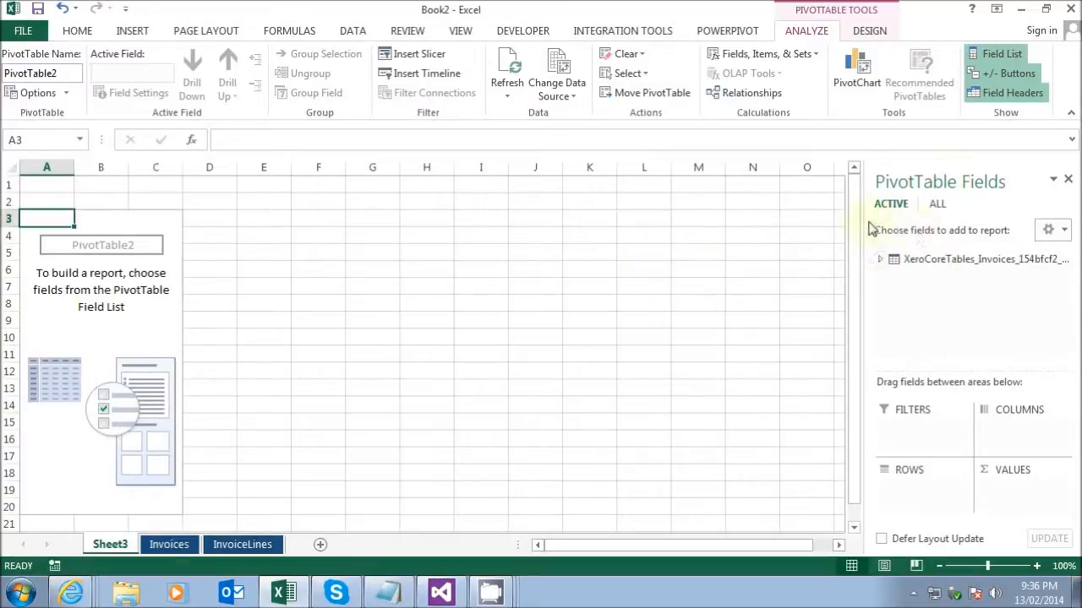
click(974, 261)
click(882, 260)
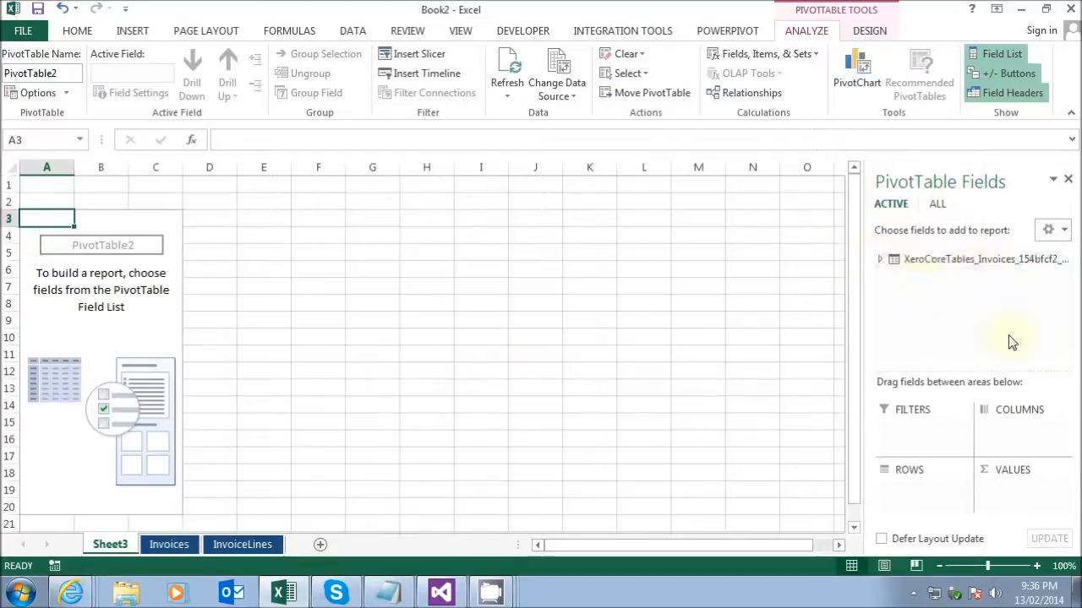
click(940, 207)
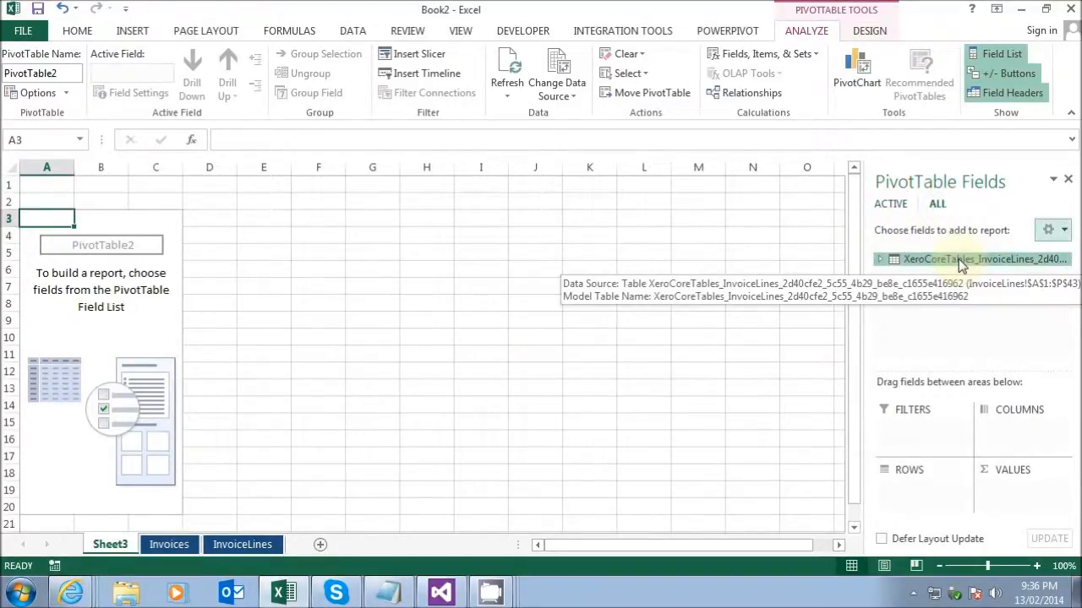
drag(863, 339, 793, 337)
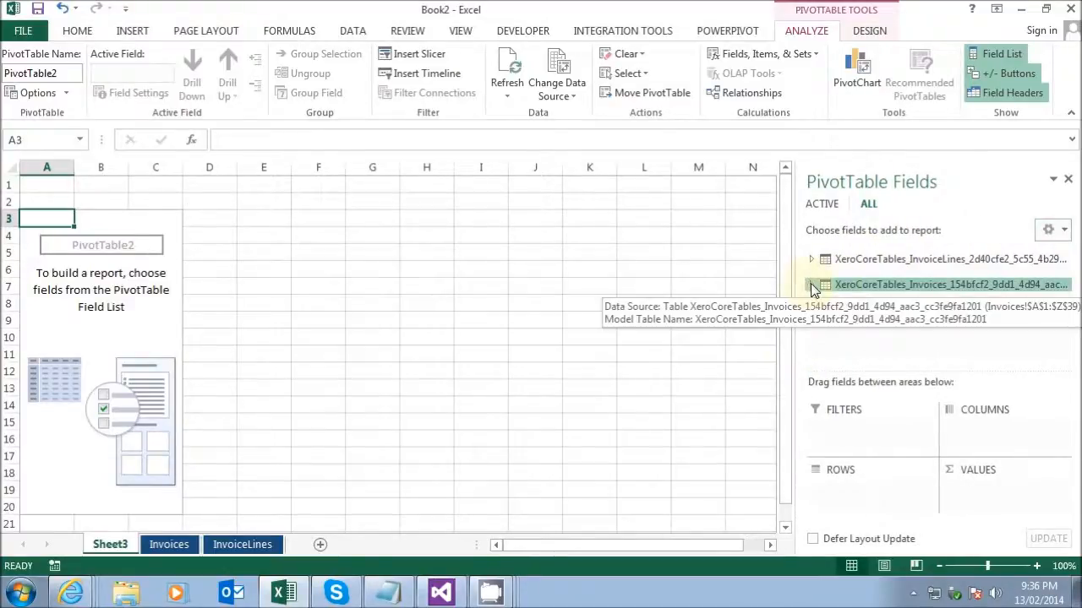
Add the InvoiceNumber field of the XeroCoreTables_Invoices table to the PivotTable's rows.
click(811, 285)
mouse_move(1065, 280)
mouse_down()
mouse_move(1065, 294)
mouse_move(1065, 273)
mouse_up()
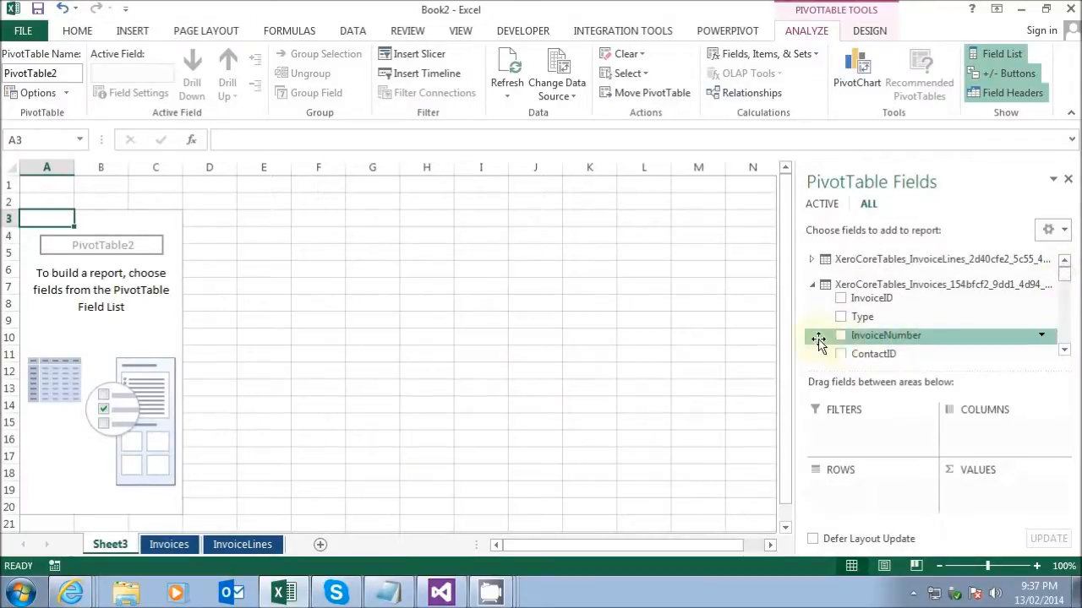
click(842, 336)
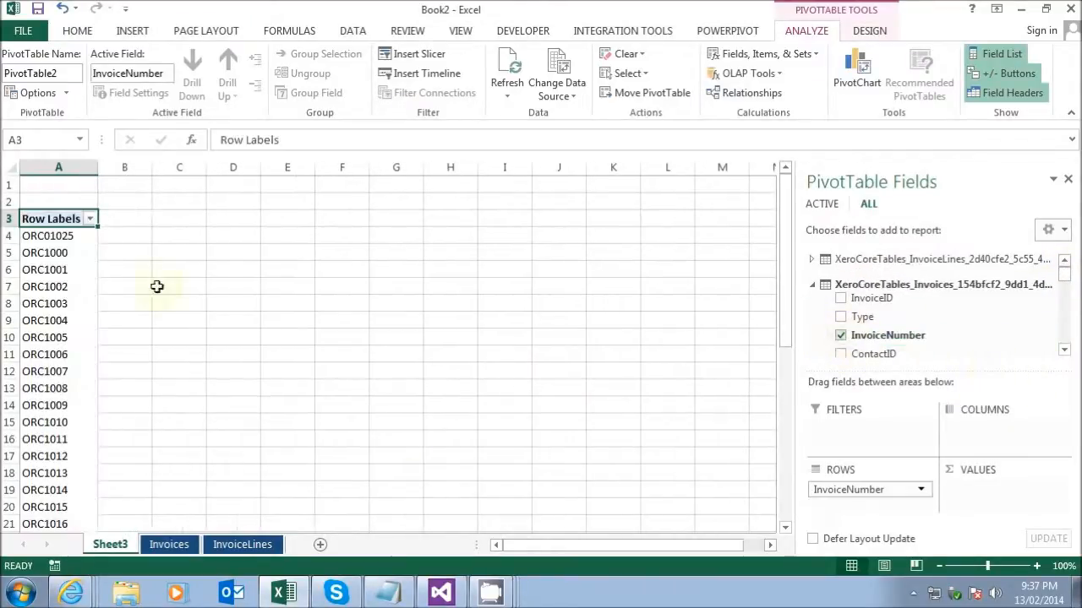
drag(785, 247, 780, 169)
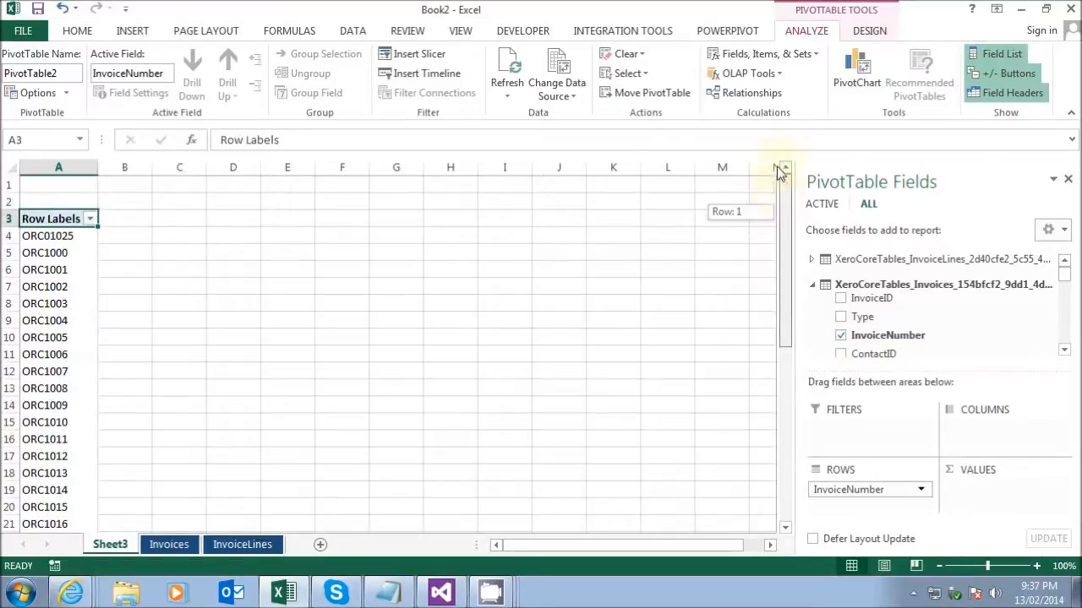
Place the FullyPaidOnDate field of the XeroCoreTables_Invoices table in the PivotTable's columns.
drag(1065, 270, 1064, 255)
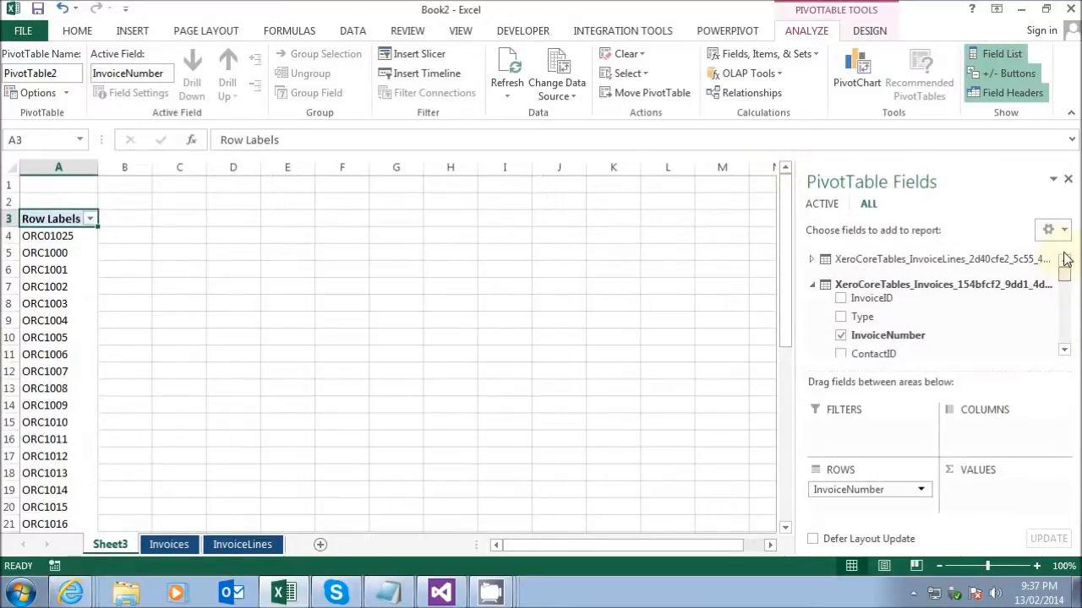
click(811, 260)
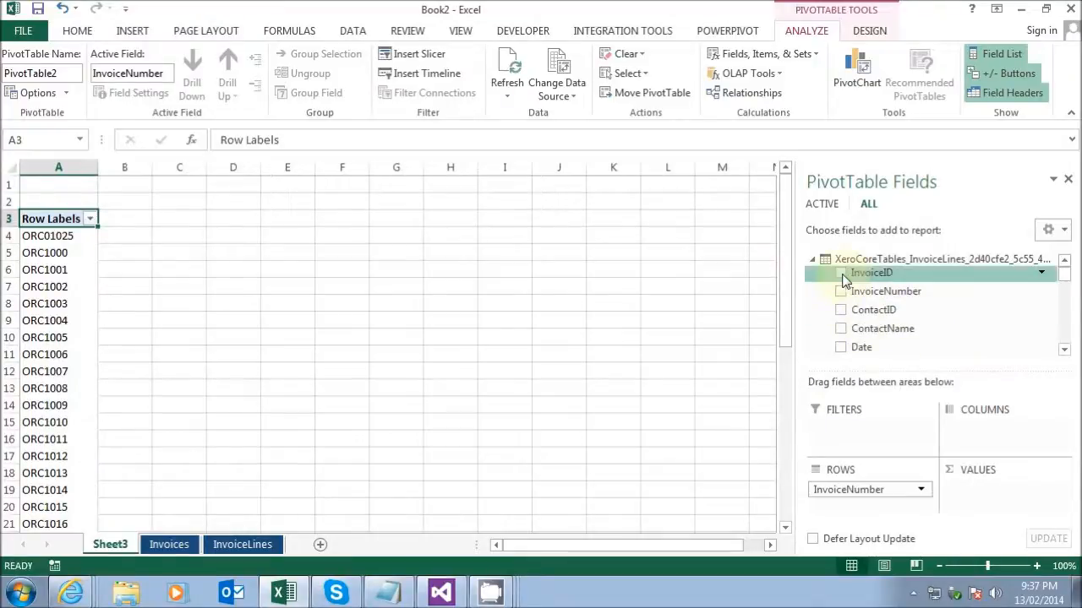
scroll(879, 296, down, 2)
scroll(883, 287, up, 2)
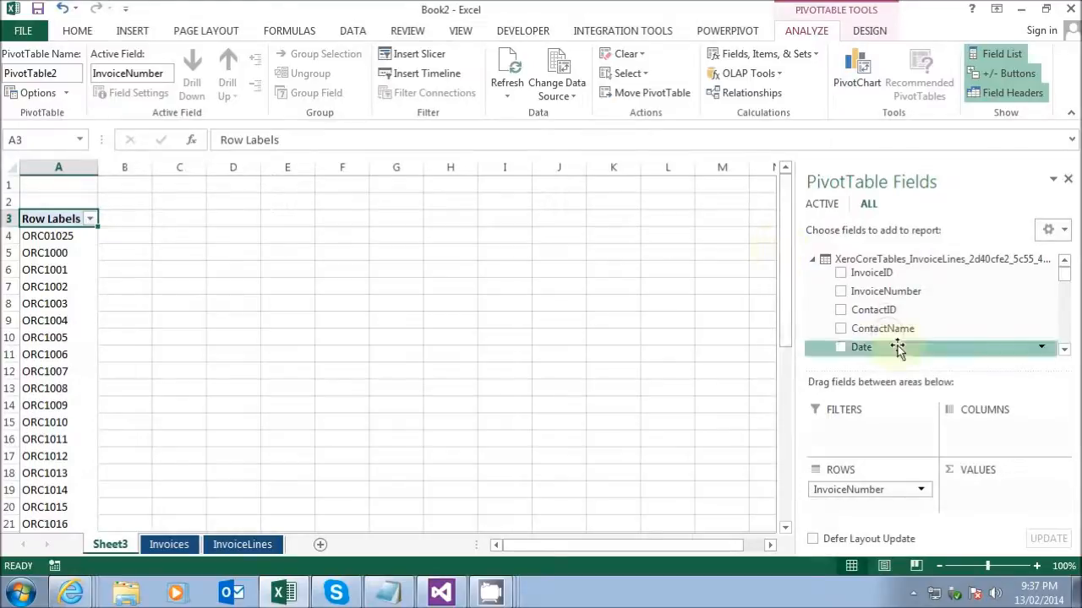
click(812, 259)
drag(1063, 280, 1064, 264)
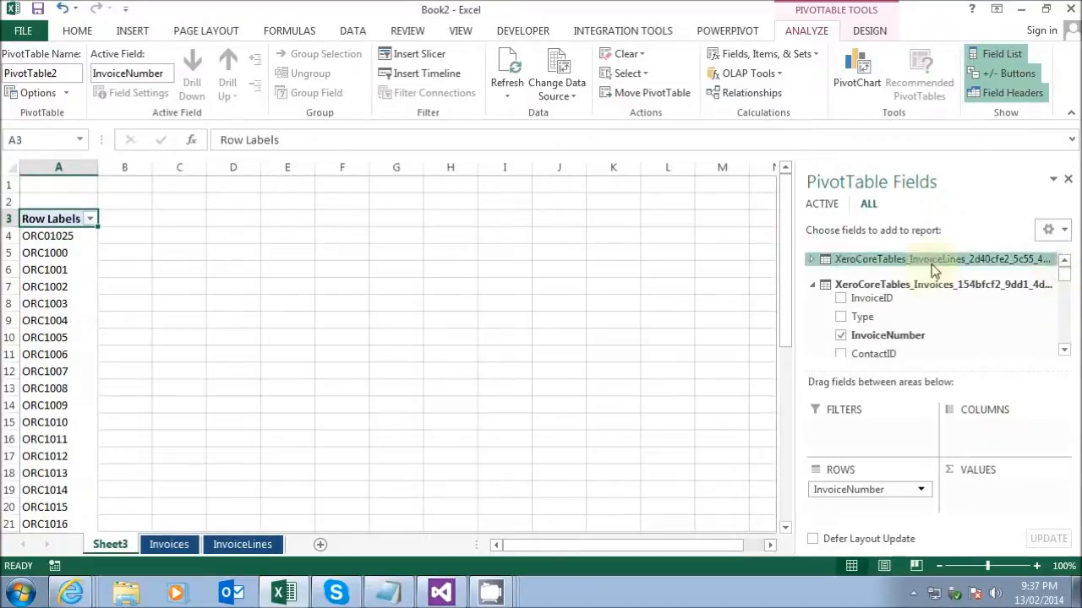
drag(1062, 260, 1063, 298)
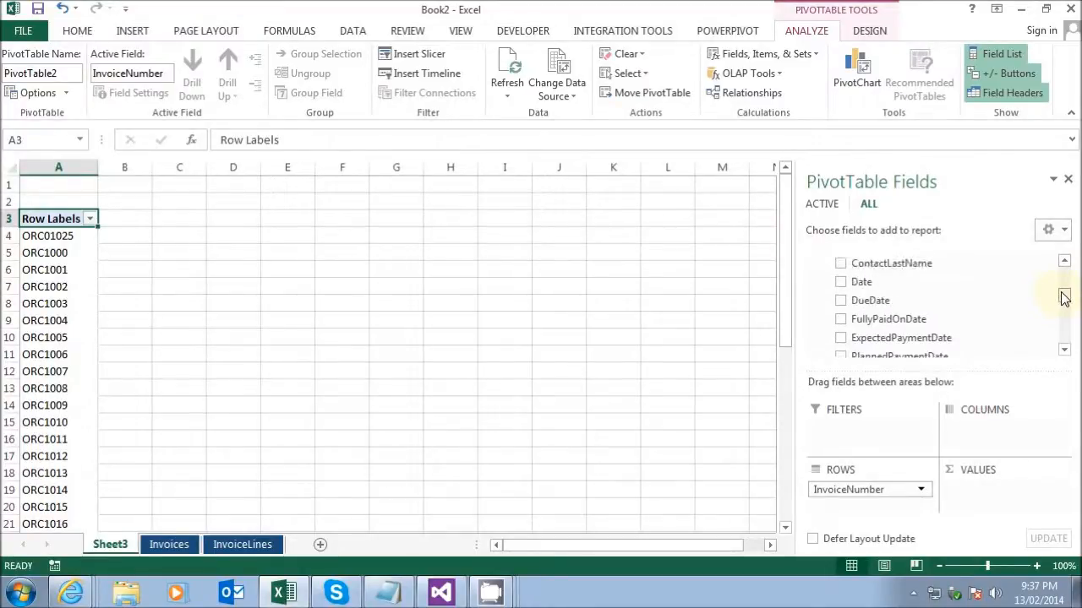
drag(879, 321, 987, 422)
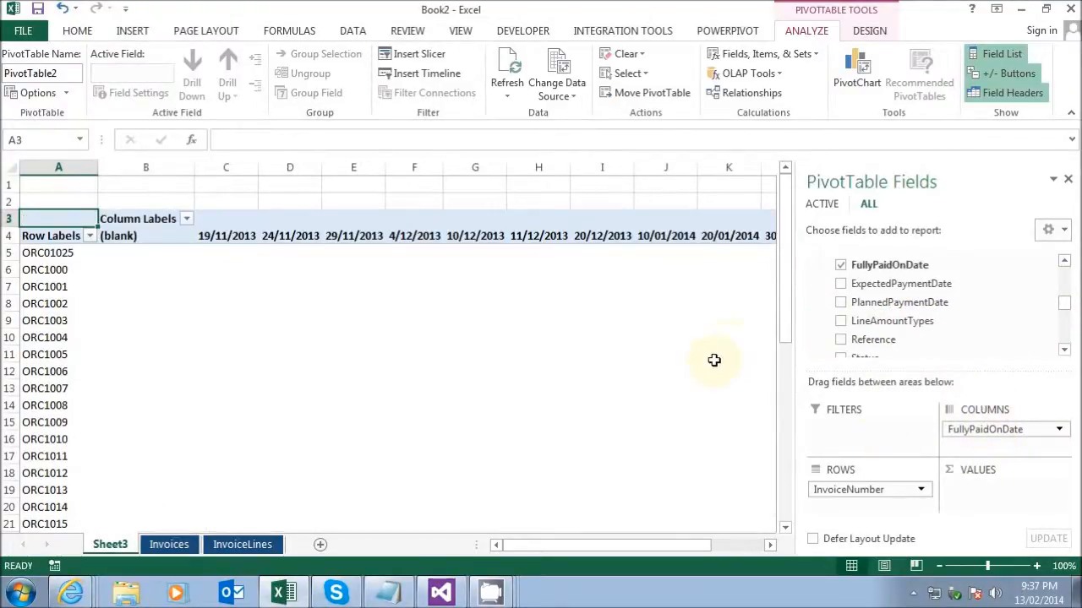
Add the ItemCode field of the XeroCoreTables_InvoiceLines table to the rows below InvoiceNumber and look over the item rows.
drag(1065, 307, 1065, 268)
click(814, 284)
click(816, 261)
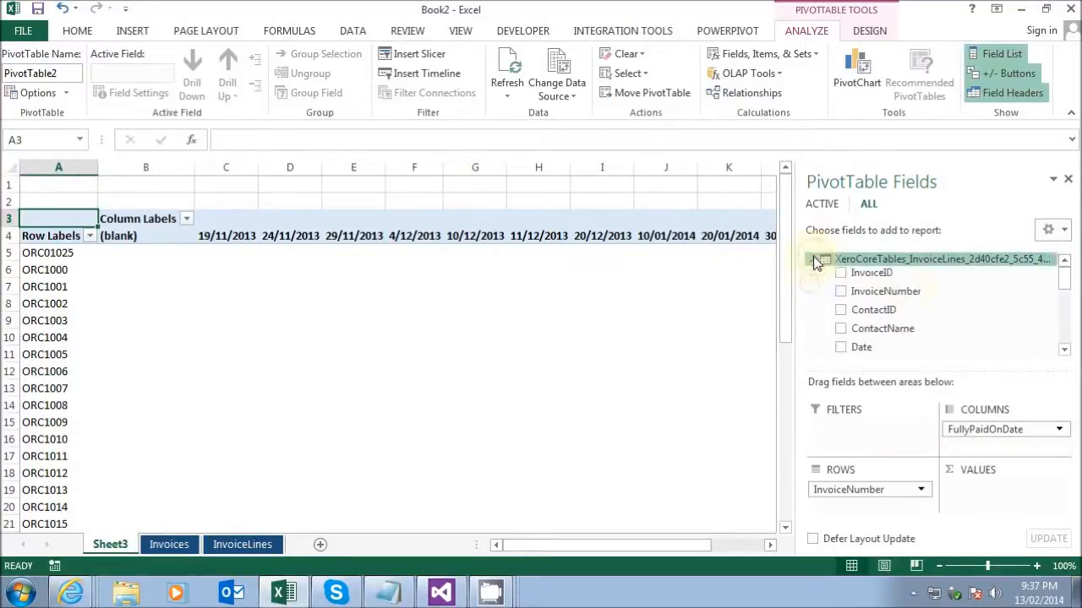
drag(1062, 290, 1063, 308)
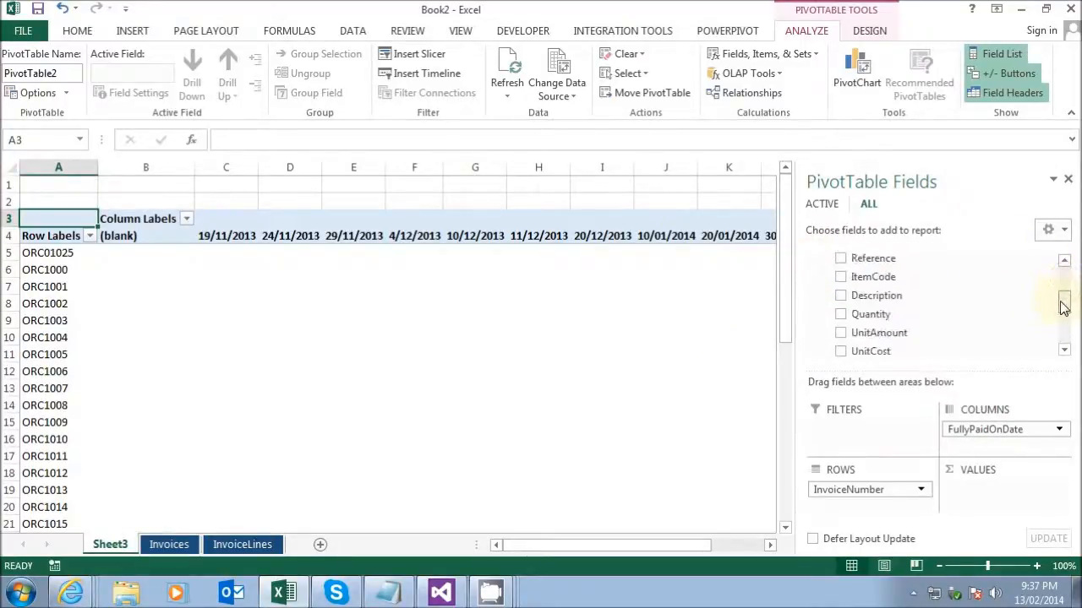
drag(862, 278, 855, 511)
click(58, 285)
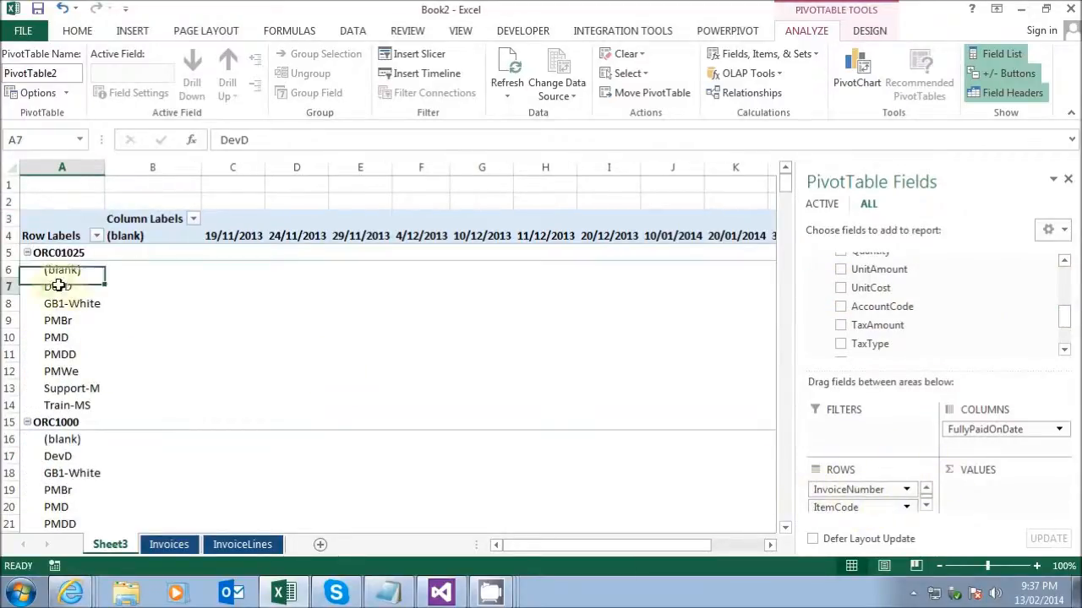
scroll(76, 295, down, 3)
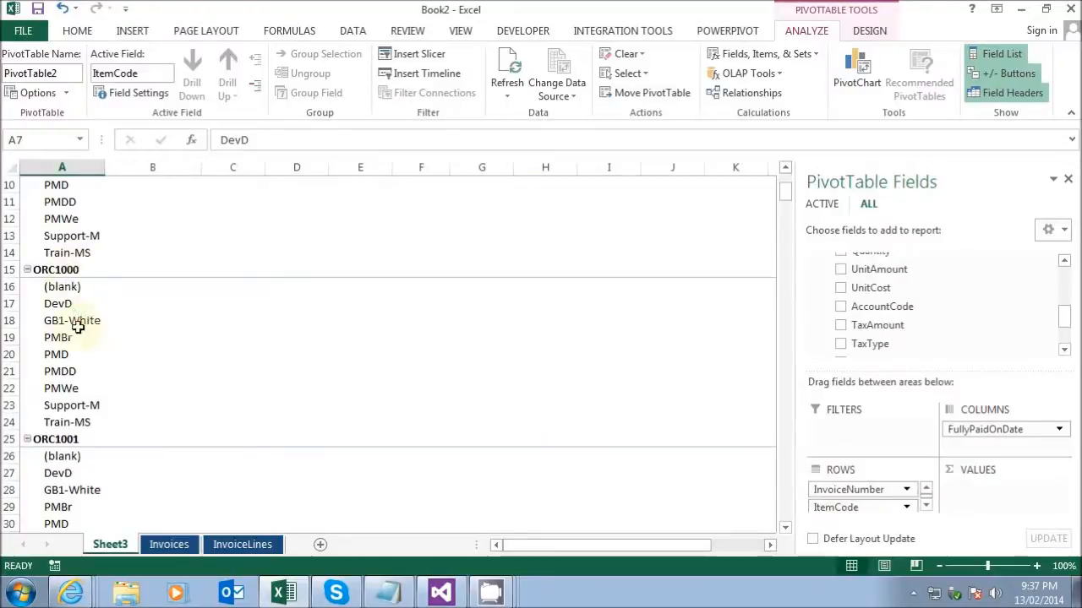
scroll(63, 372, down, 6)
scroll(85, 375, up, 11)
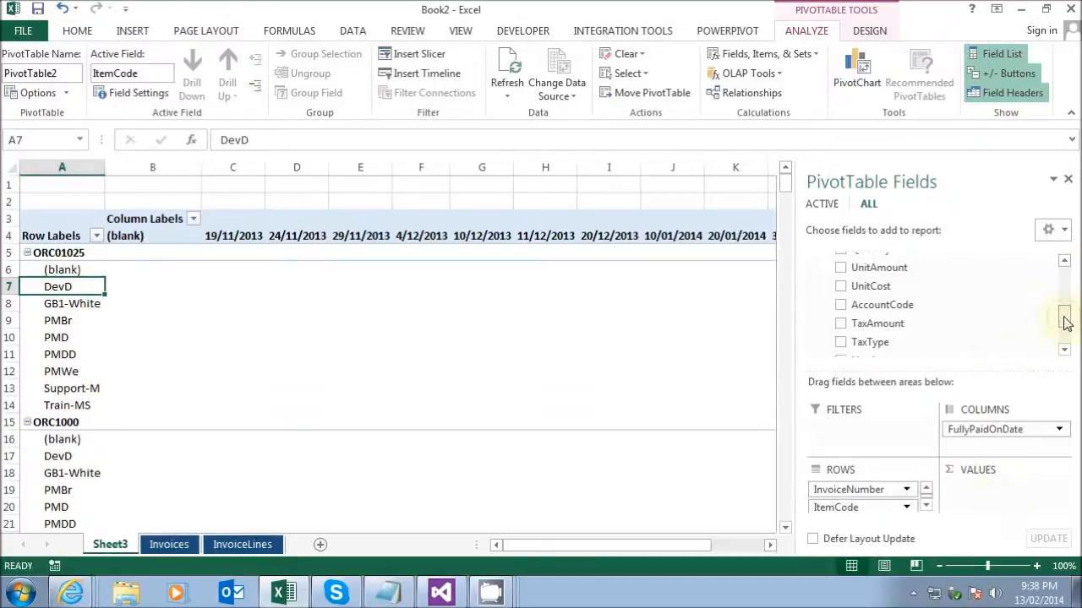
Add the LineAmount field of the XeroCoreTables_InvoiceLines table to the PivotTable's values as a sum.
drag(1063, 316, 1032, 271)
click(812, 259)
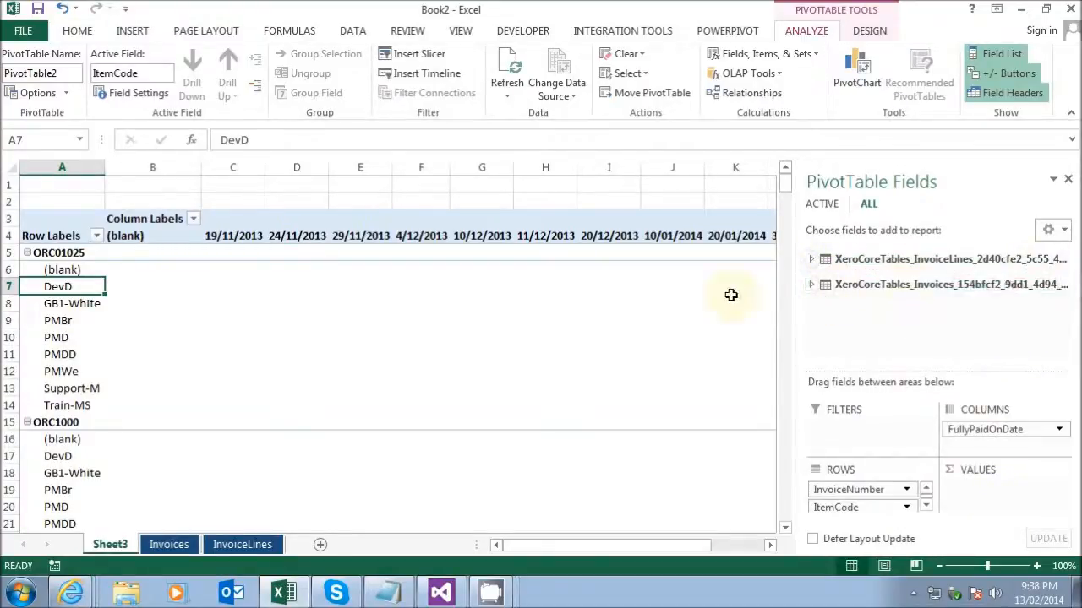
click(814, 259)
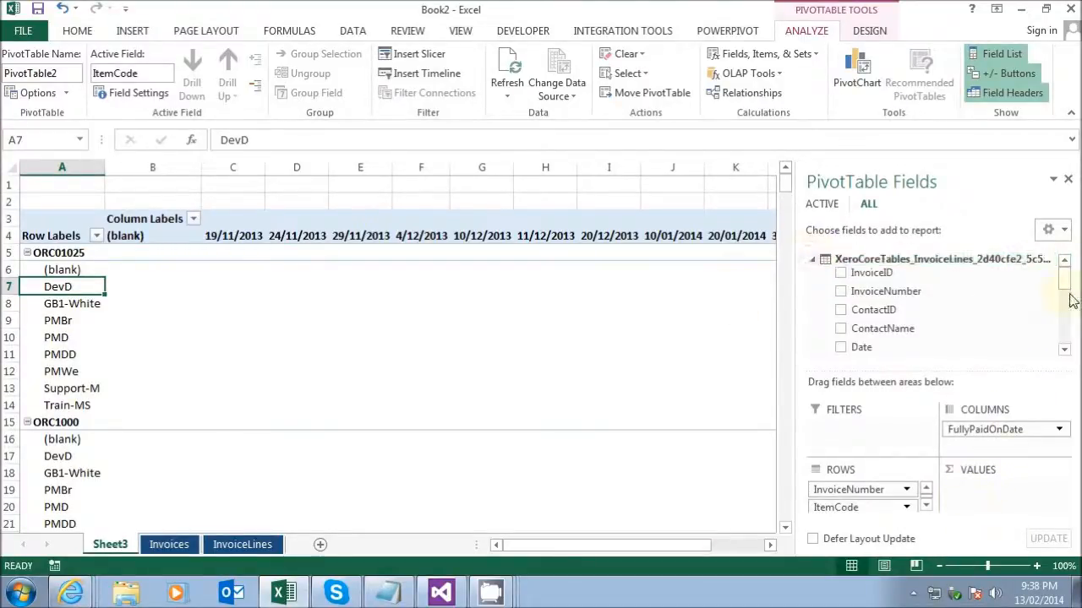
drag(1066, 278, 1068, 330)
drag(879, 300, 987, 496)
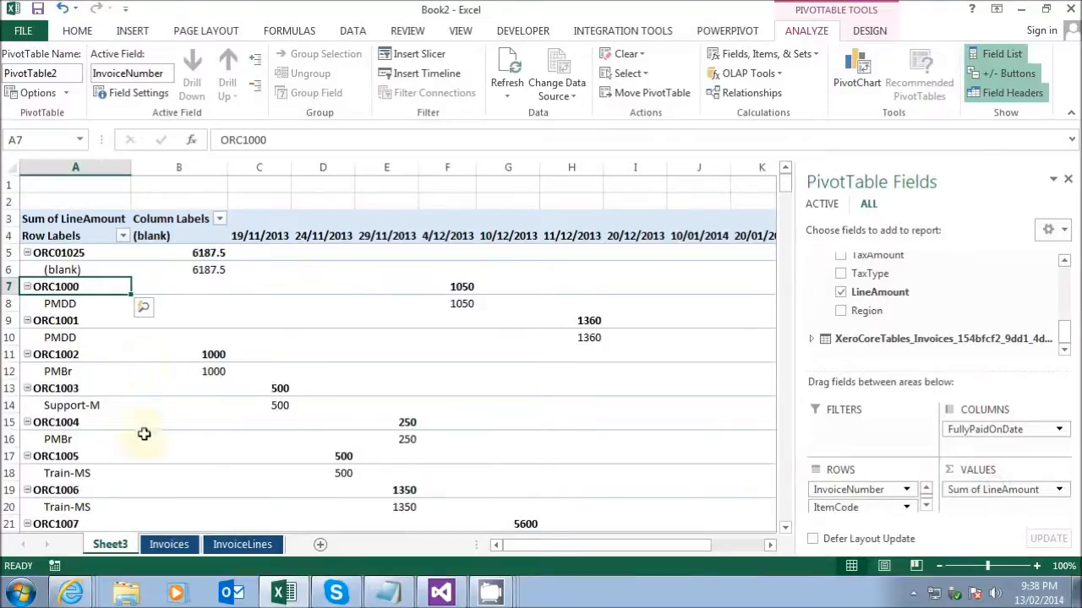
Examine the item codes under each invoice number and their line amounts against the fully paid dates.
click(77, 457)
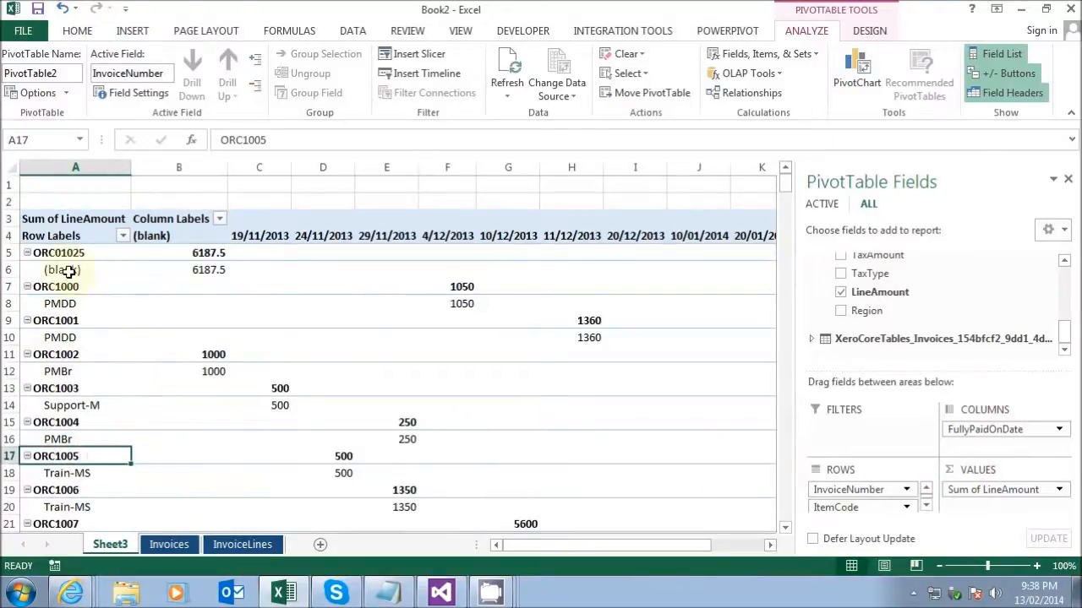
click(68, 270)
click(61, 304)
click(64, 338)
click(57, 387)
click(55, 372)
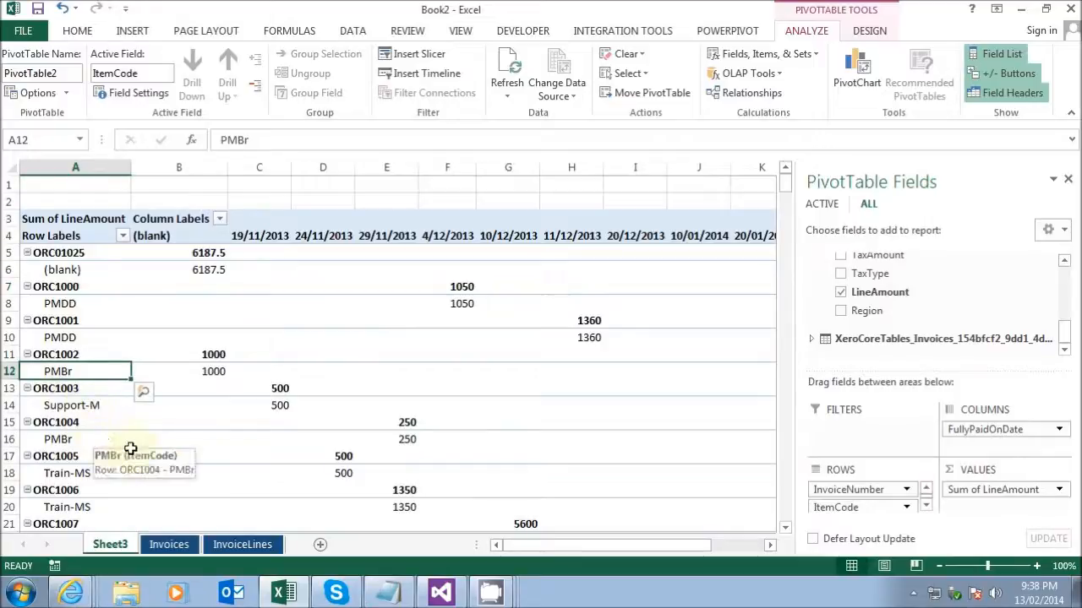
drag(634, 545, 12, 372)
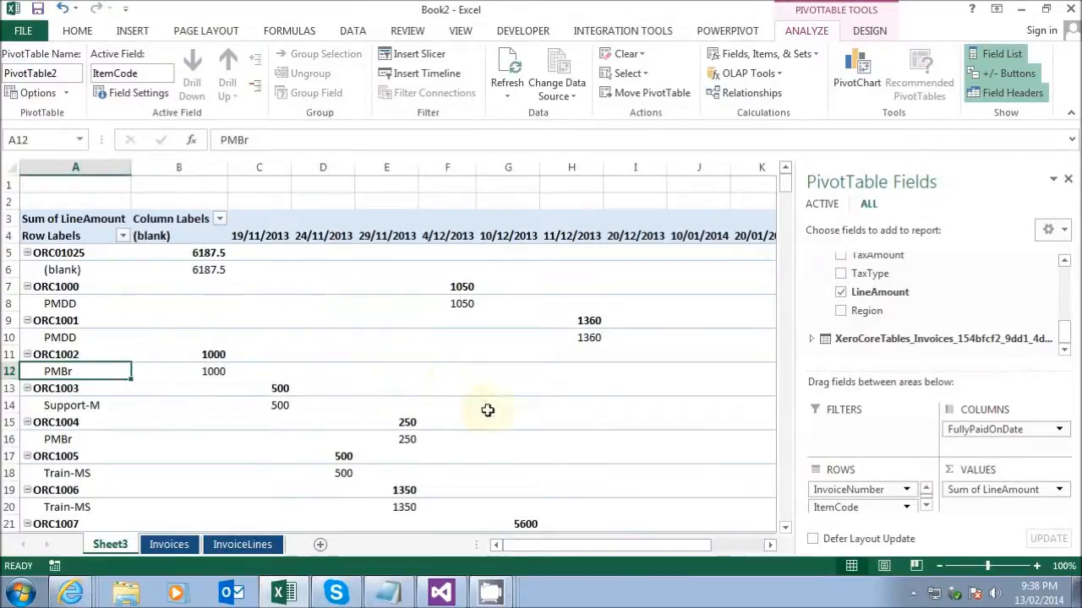
click(241, 376)
click(459, 435)
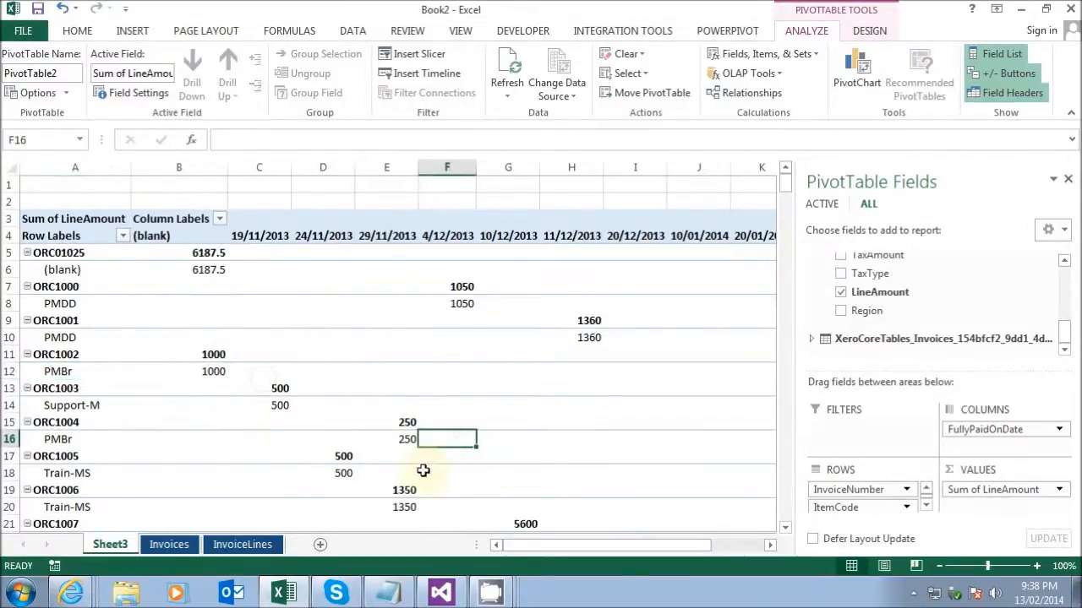
click(210, 369)
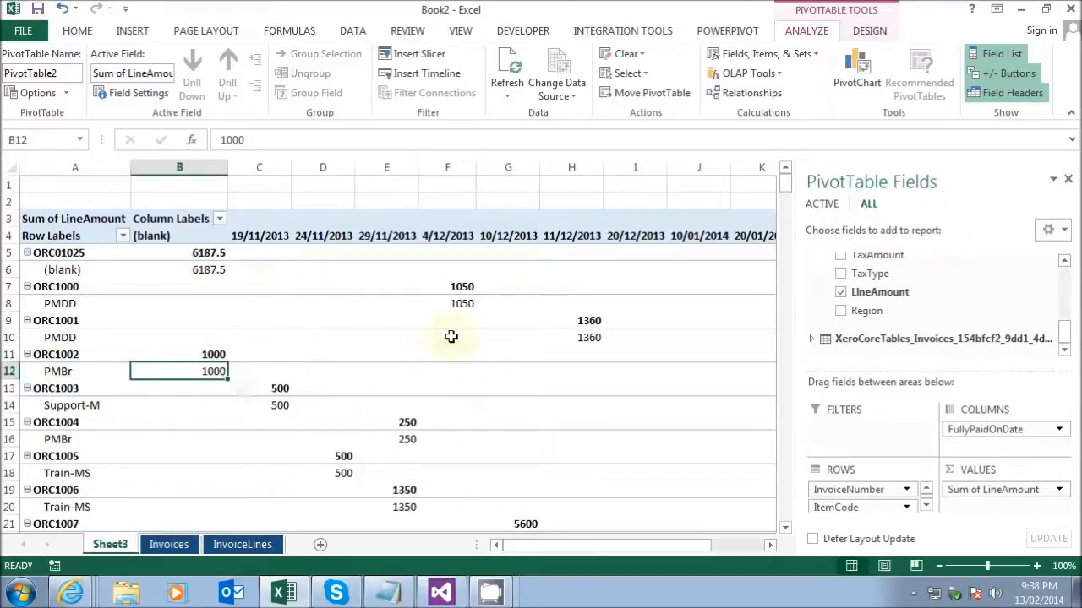
click(322, 287)
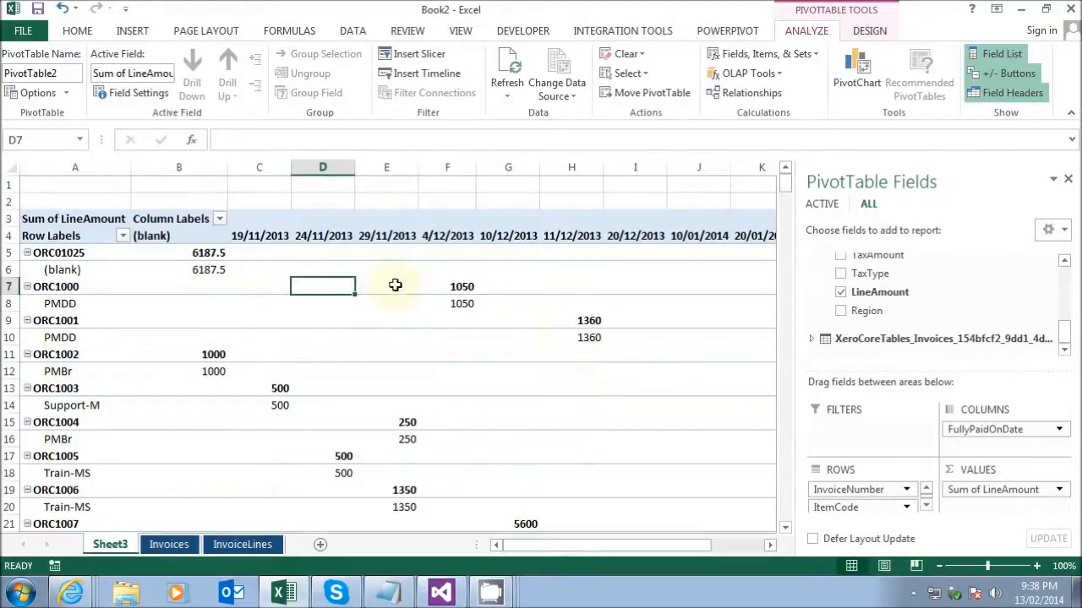
mouse_move(394, 285)
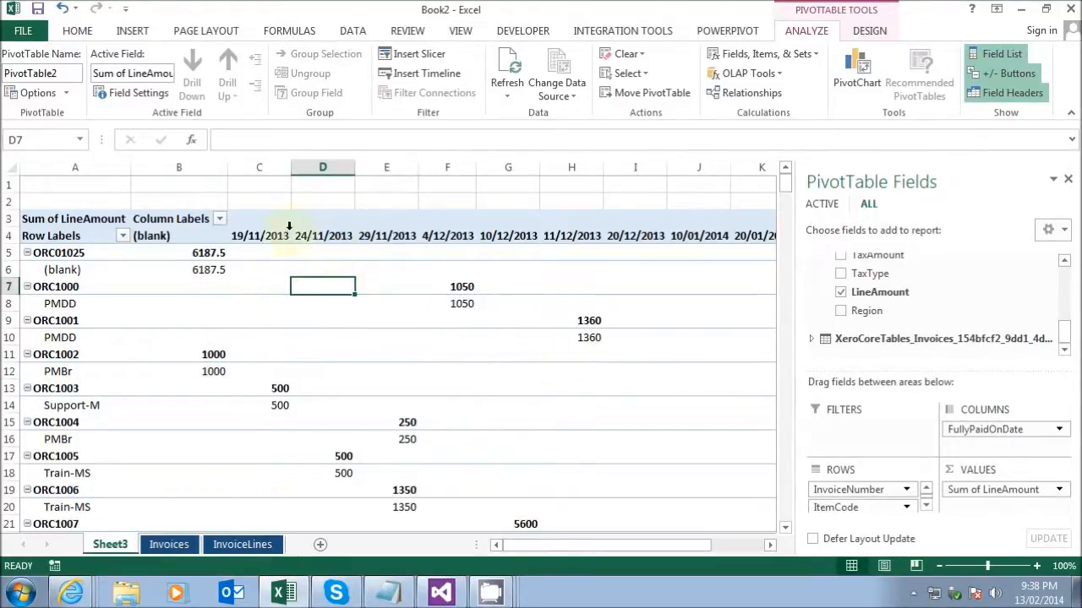
click(461, 300)
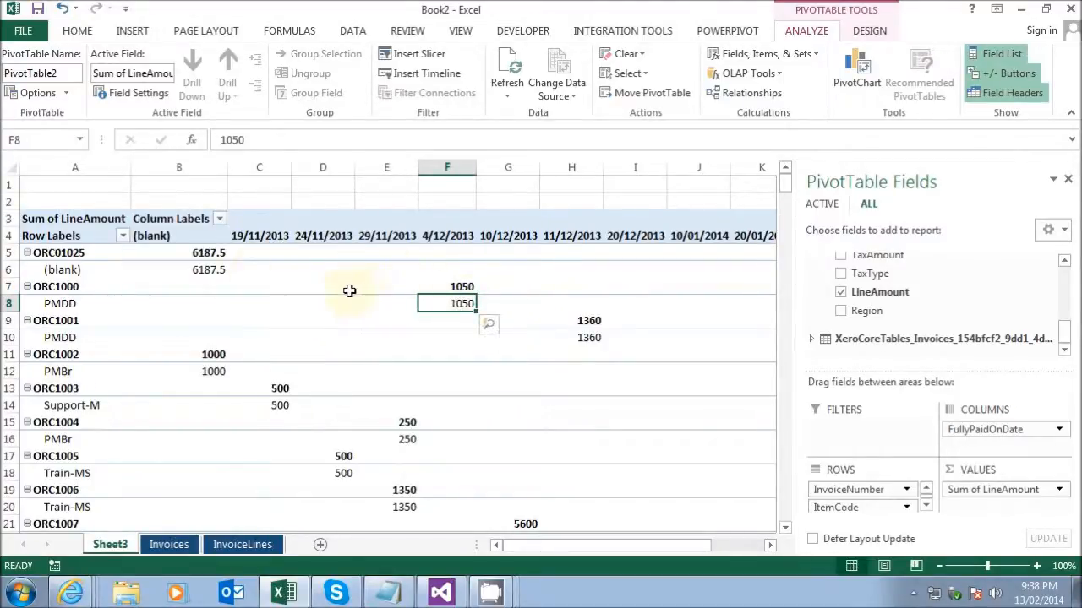
Check whether the FullyPaidOnDate column headings can be grouped and look over the individual date columns.
click(260, 242)
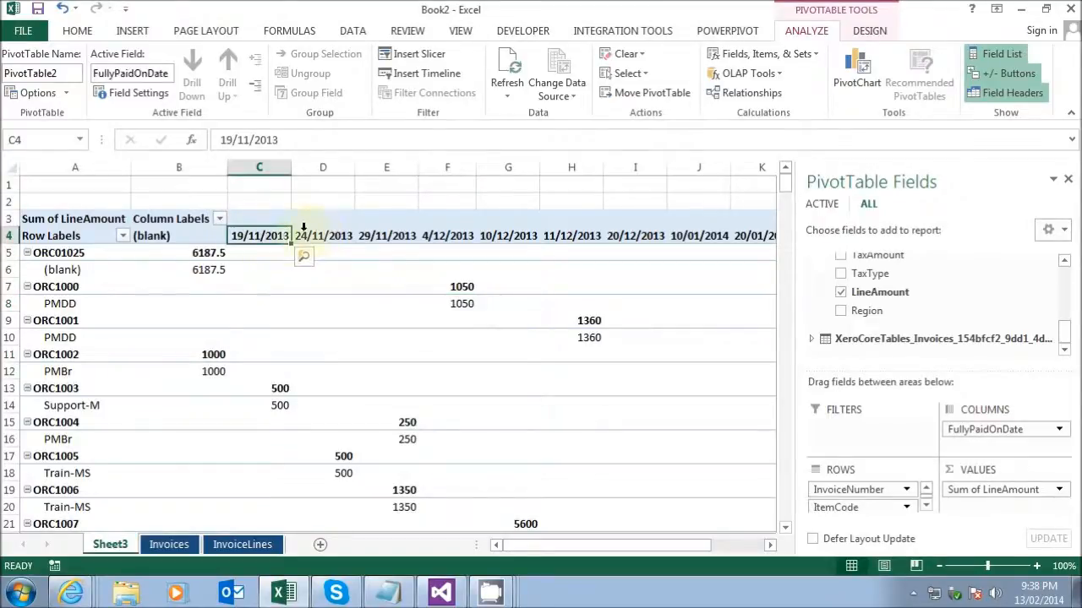
right_click(248, 236)
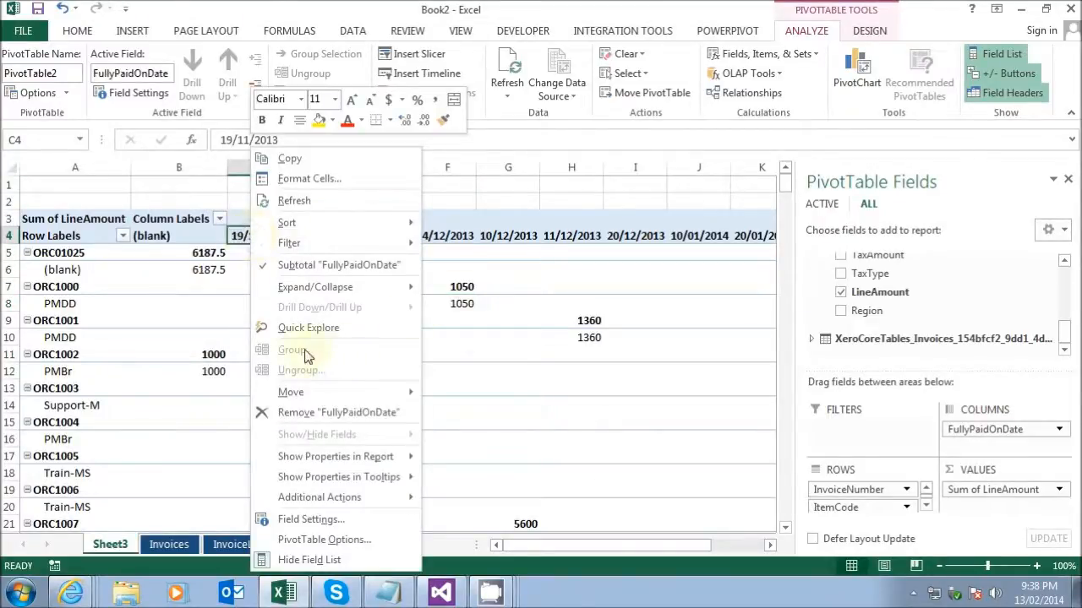
key(Escape)
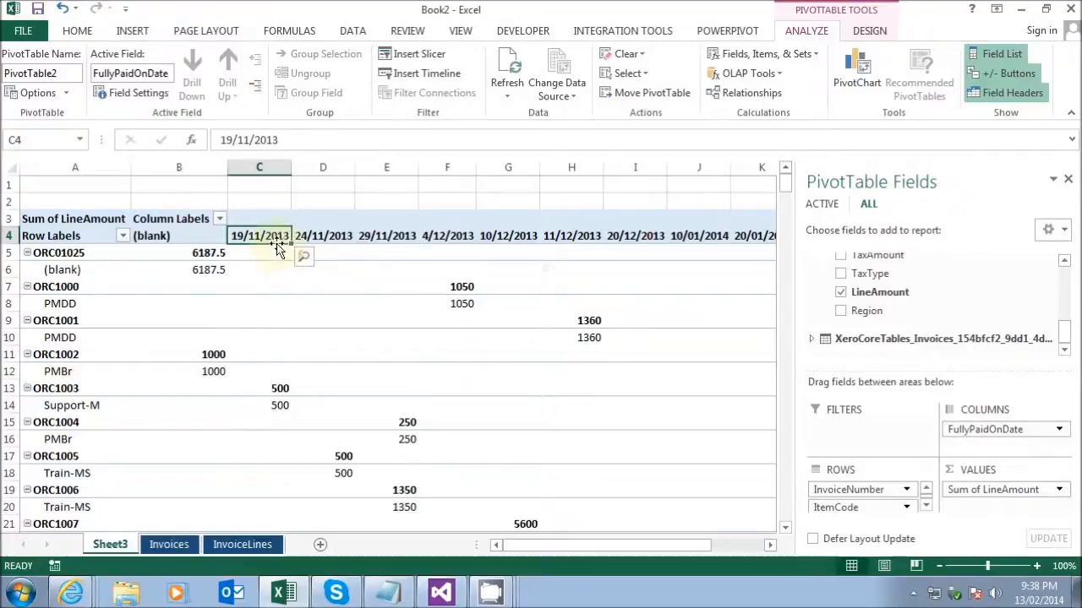
key(Right)
key(Right)
click(267, 236)
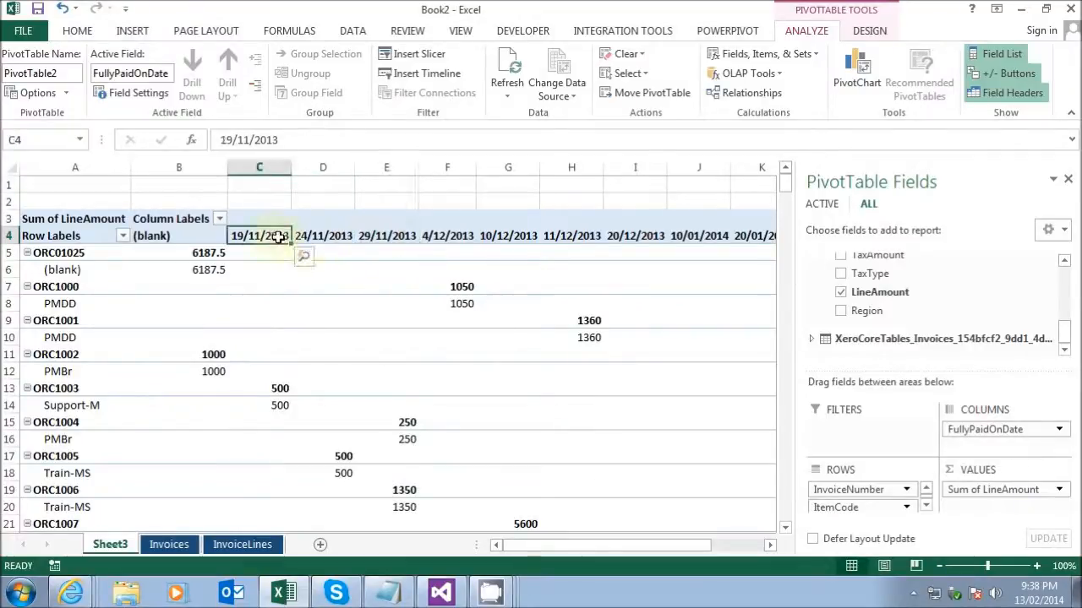
click(262, 231)
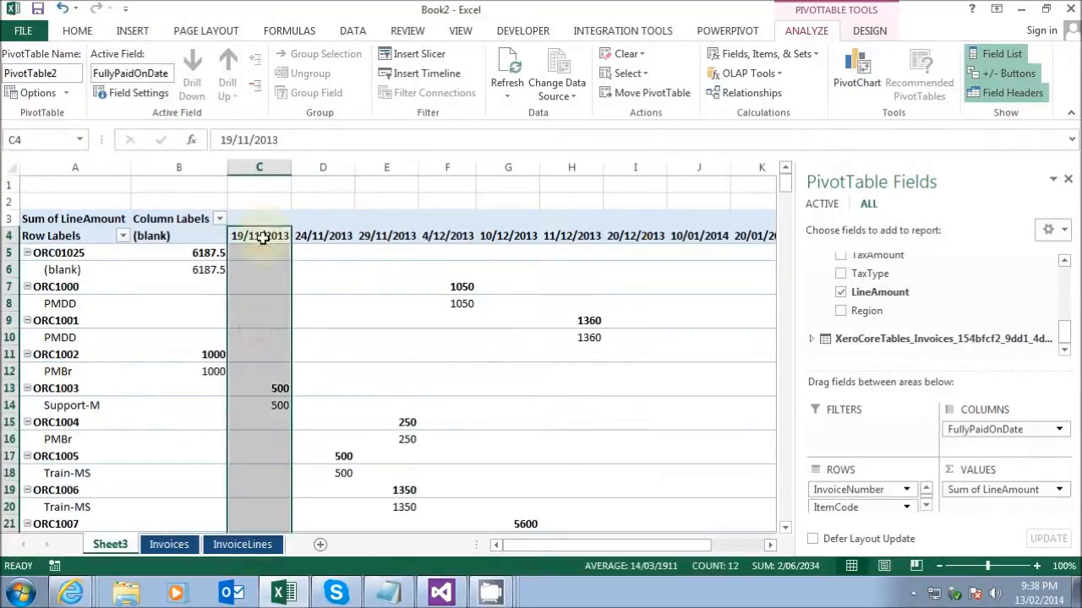
click(324, 236)
key(Down)
key(Down)
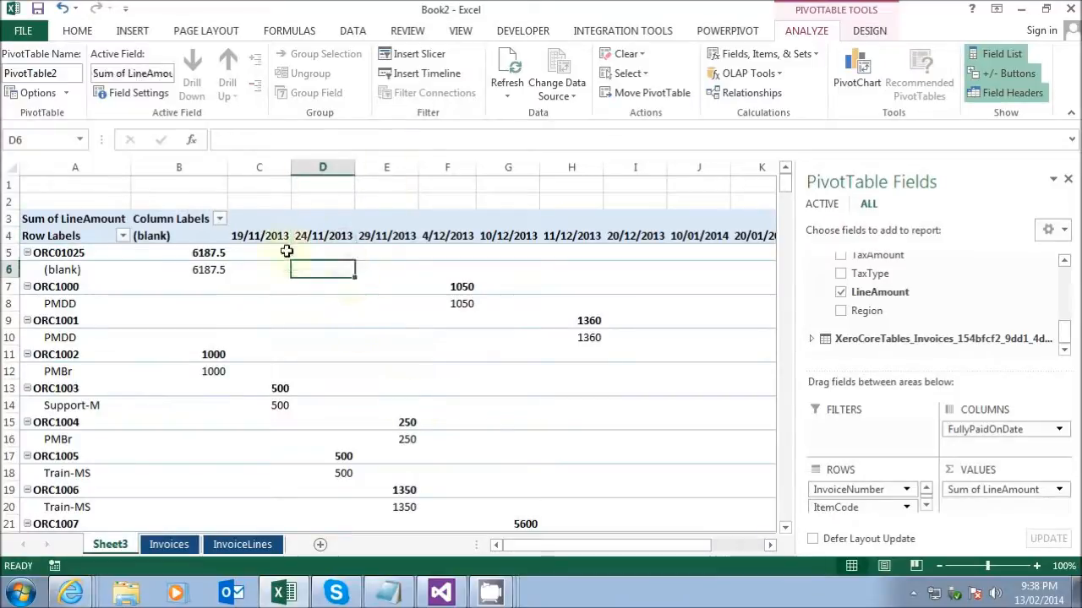
click(260, 236)
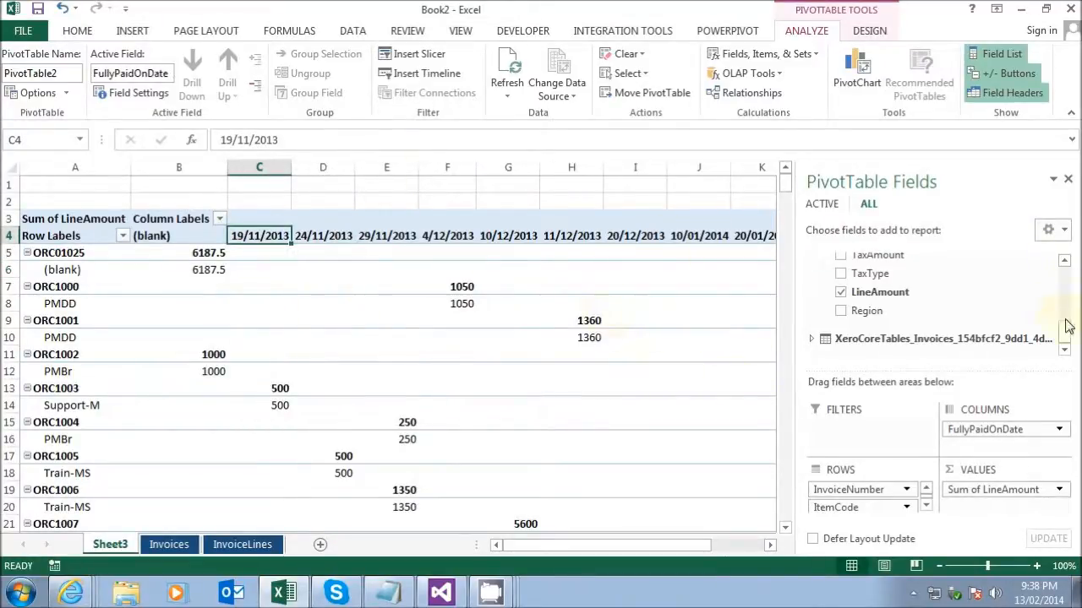
Collapse the expanded XeroCoreTables_InvoiceLines table in the PivotTable field list.
drag(1067, 326, 1065, 266)
click(814, 261)
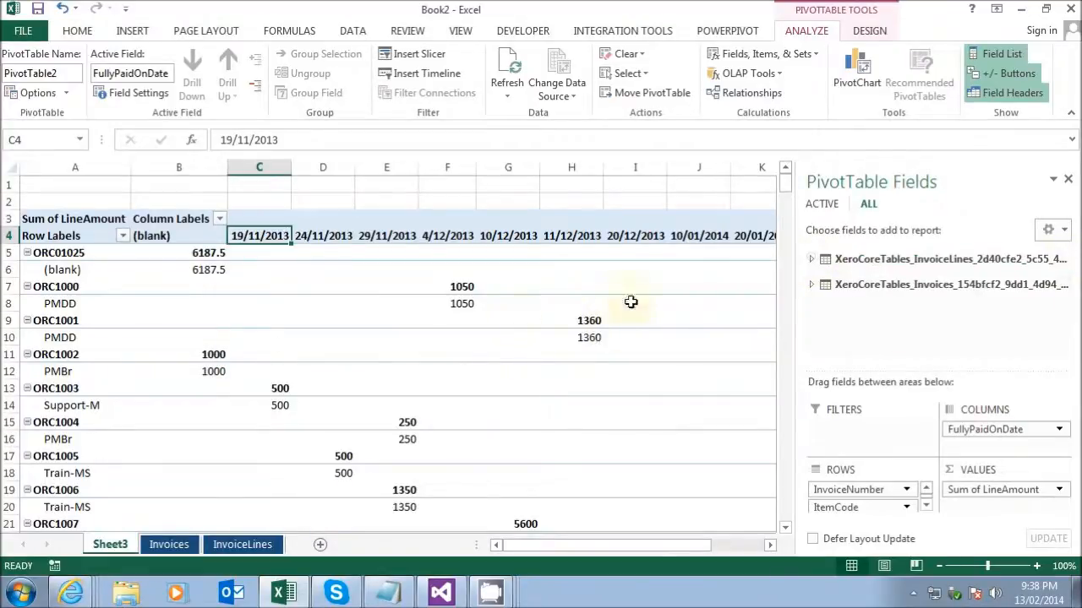
click(179, 354)
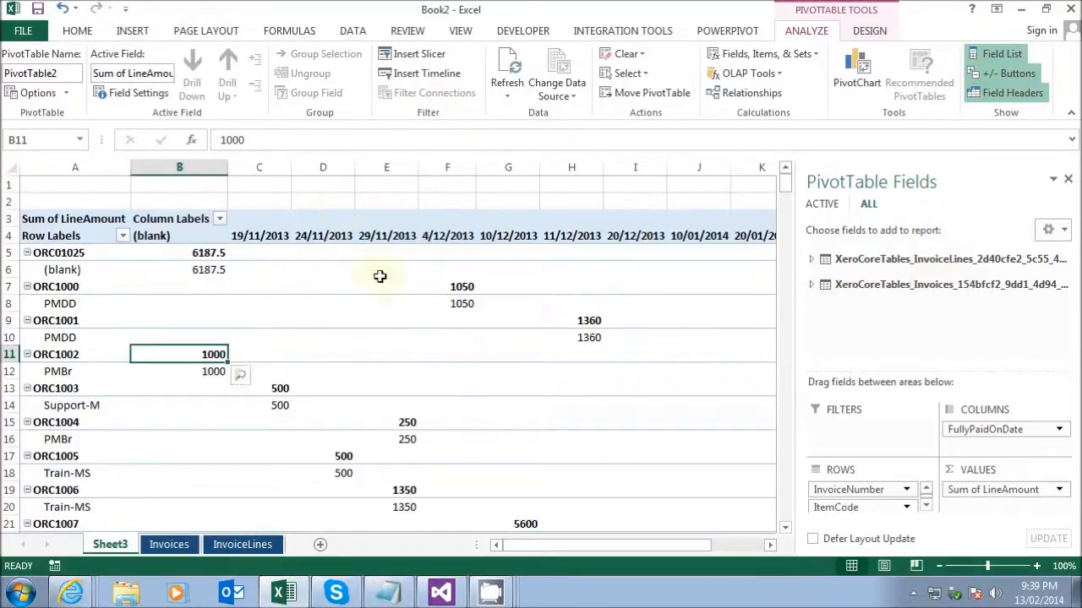
Open the Date Series sample workbook from the Xero add-in and widen its DateKey column to fit the dates.
click(648, 33)
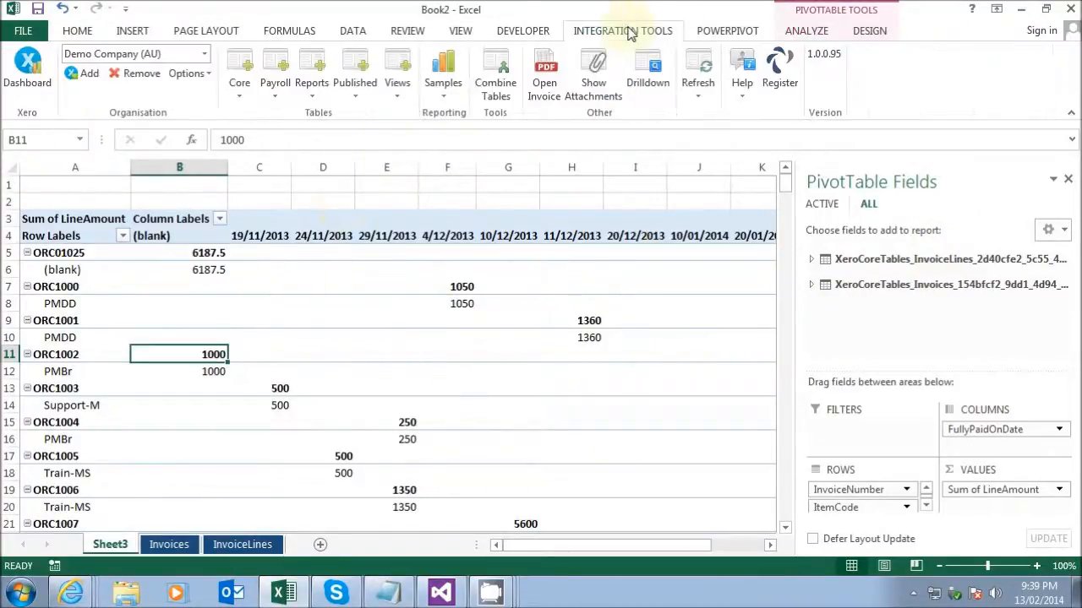
click(446, 92)
mouse_move(466, 199)
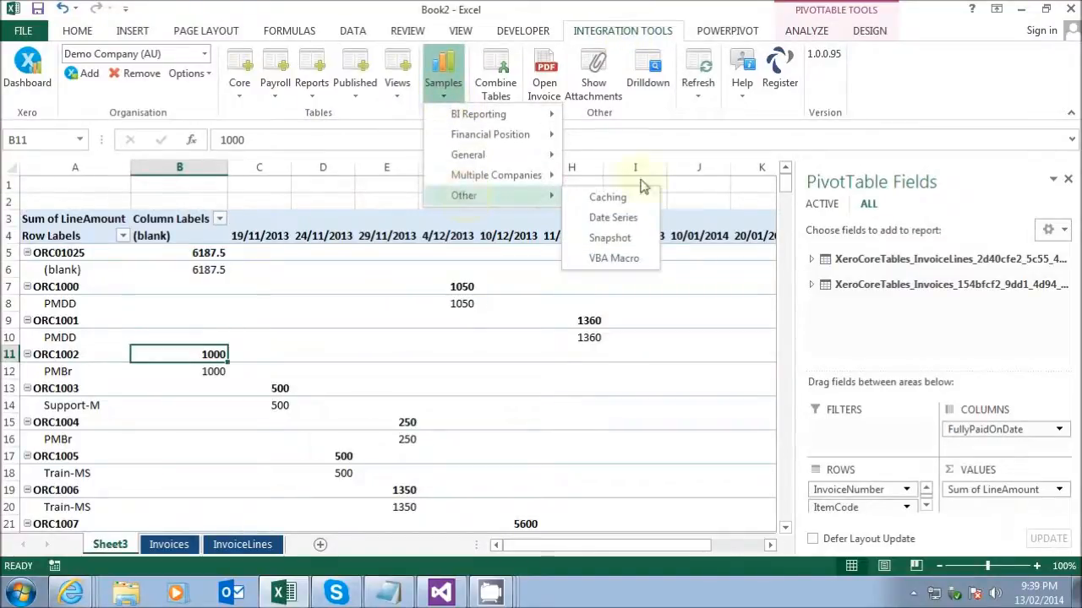
click(622, 218)
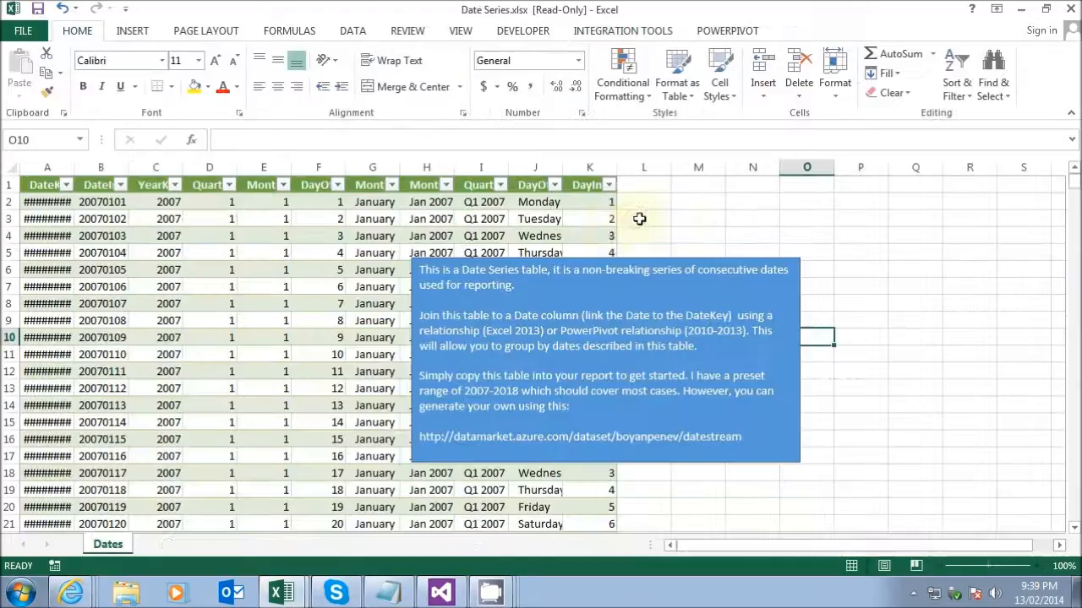
click(222, 301)
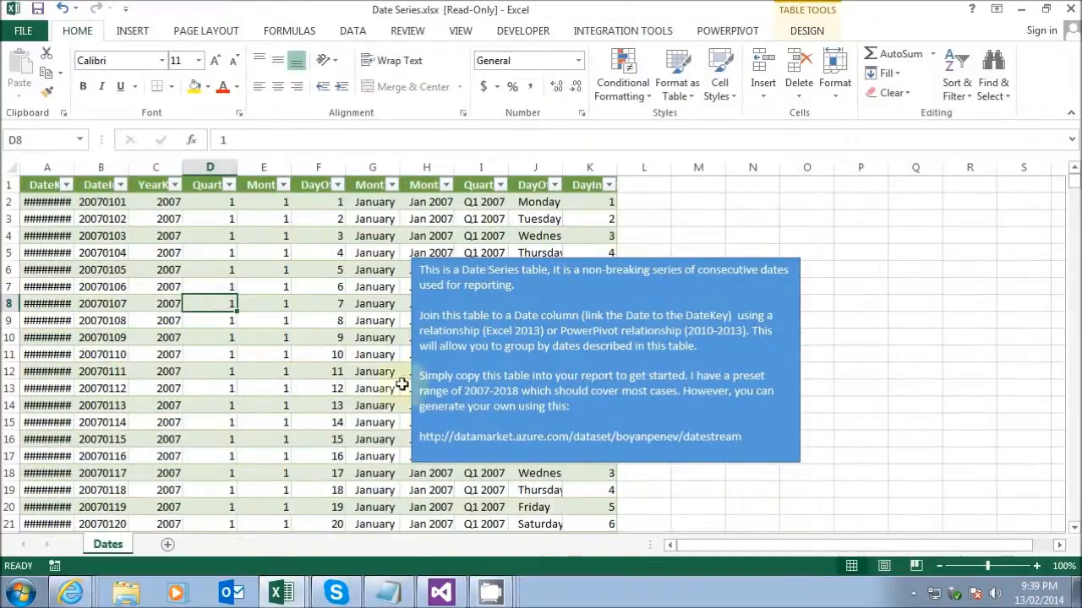
double_click(74, 165)
Examine the consecutive dates in the Date Series table and its year, quarter, month and day columns.
click(166, 405)
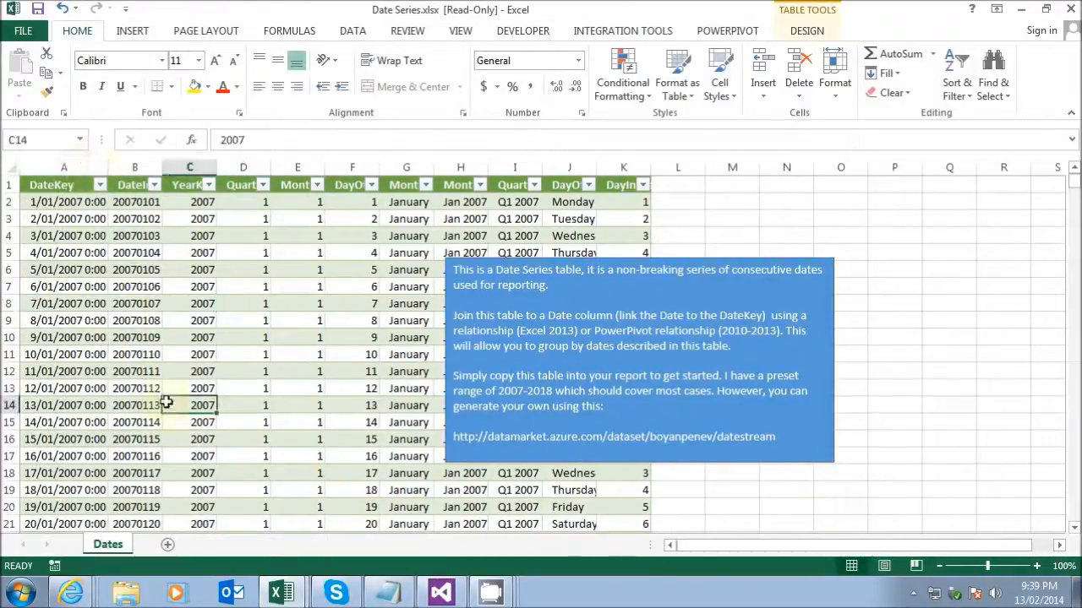
click(95, 305)
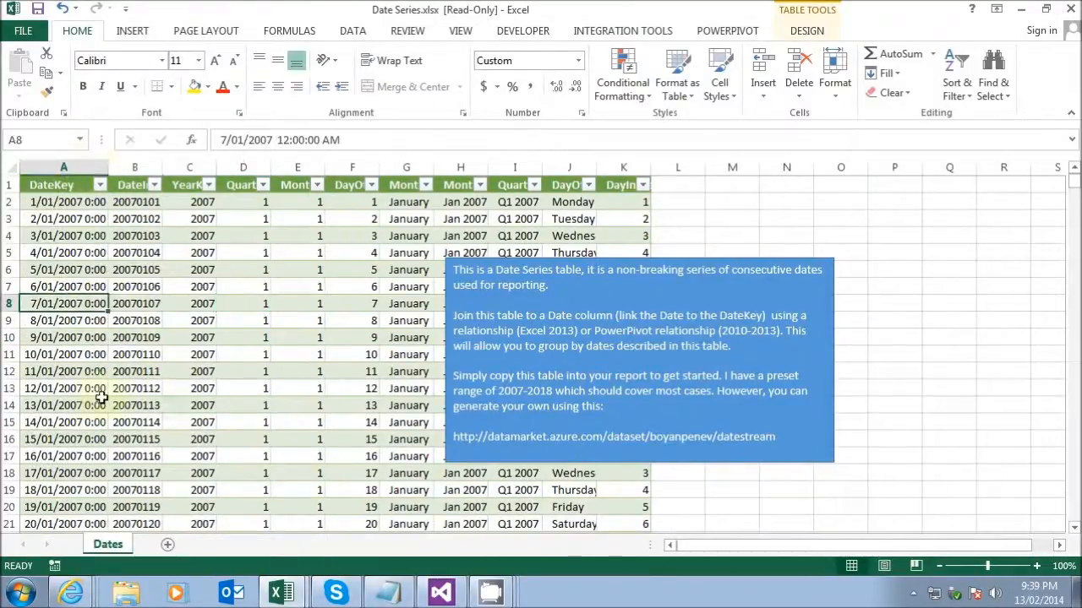
click(111, 249)
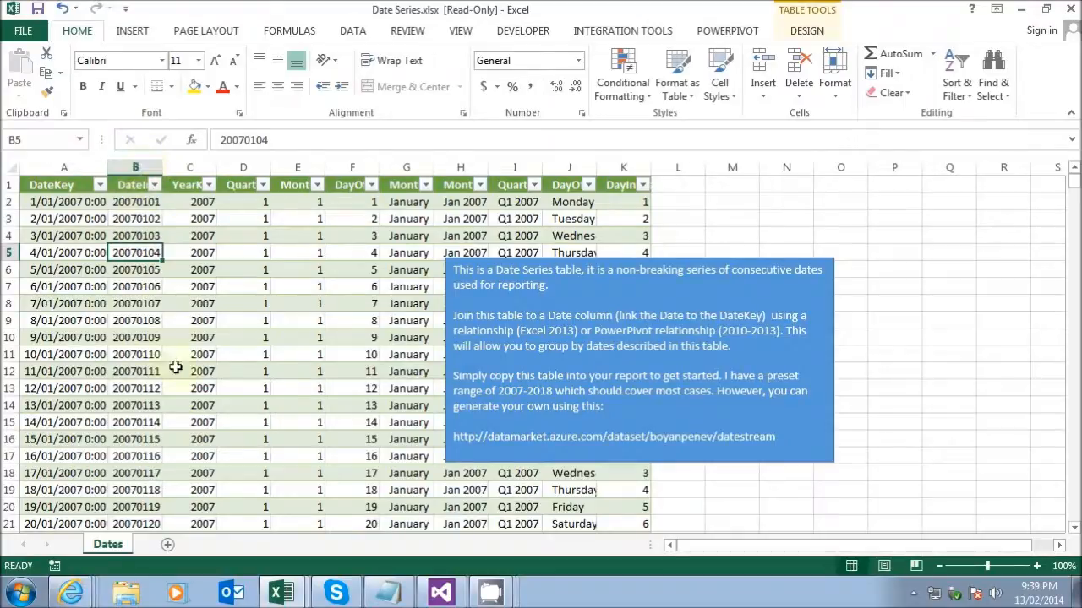
scroll(142, 325, down, 10)
scroll(139, 315, down, 5)
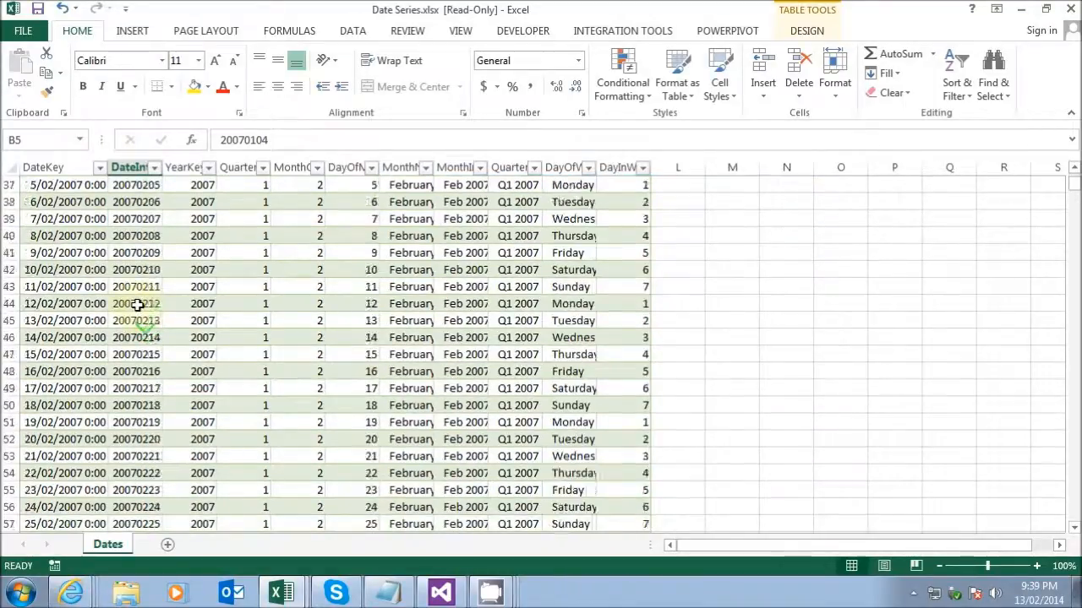
scroll(138, 316, up, 13)
scroll(369, 347, up, 2)
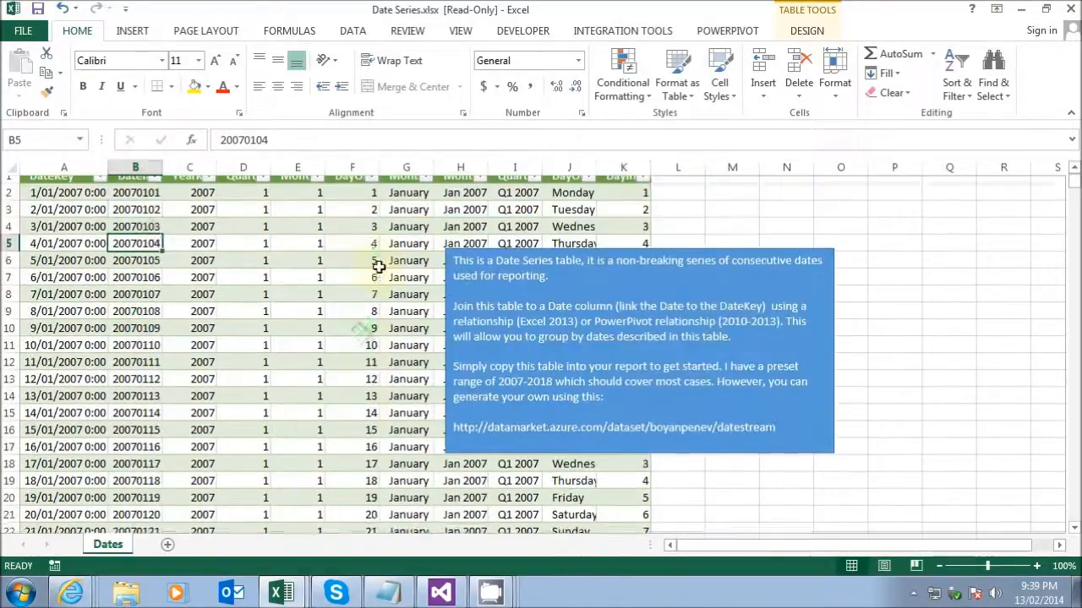
click(209, 202)
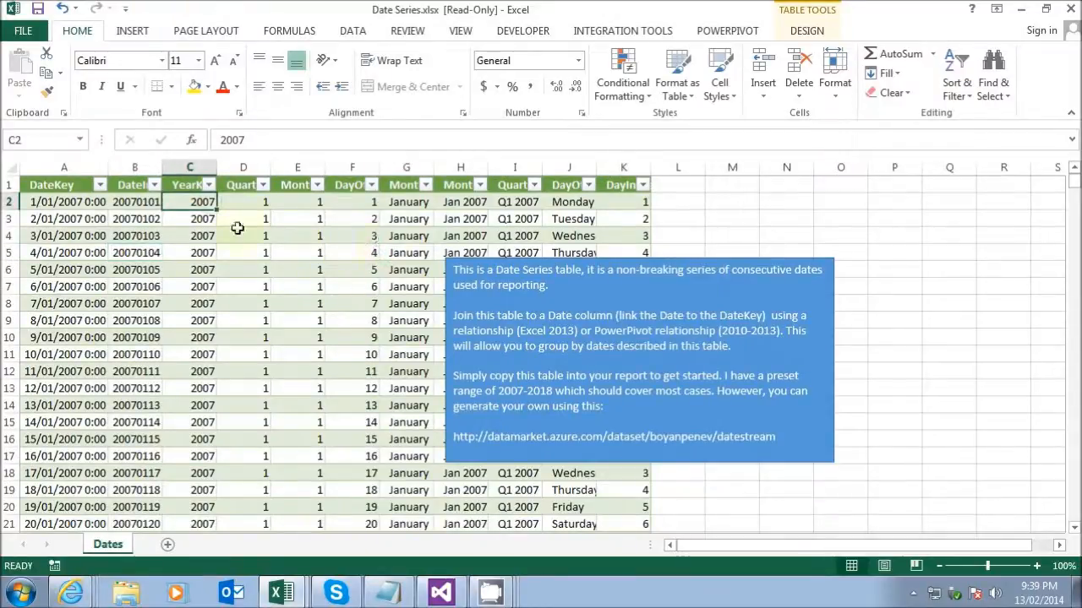
mouse_move(1076, 179)
mouse_down()
mouse_move(1073, 517)
mouse_move(1052, 218)
mouse_move(1065, 154)
mouse_move(1052, 234)
mouse_move(1073, 513)
mouse_move(1073, 179)
mouse_up()
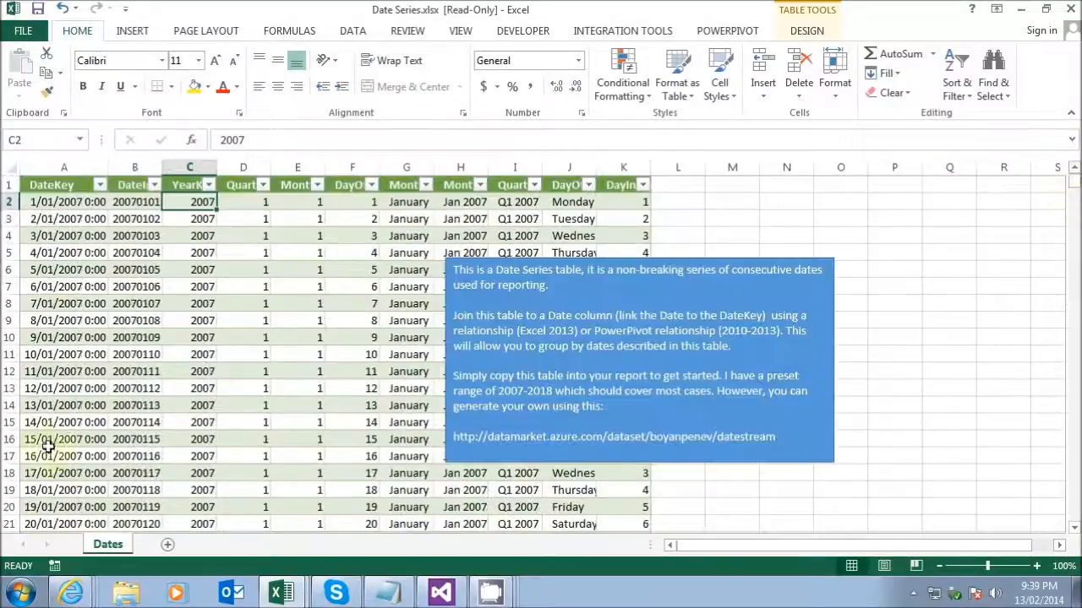
click(176, 269)
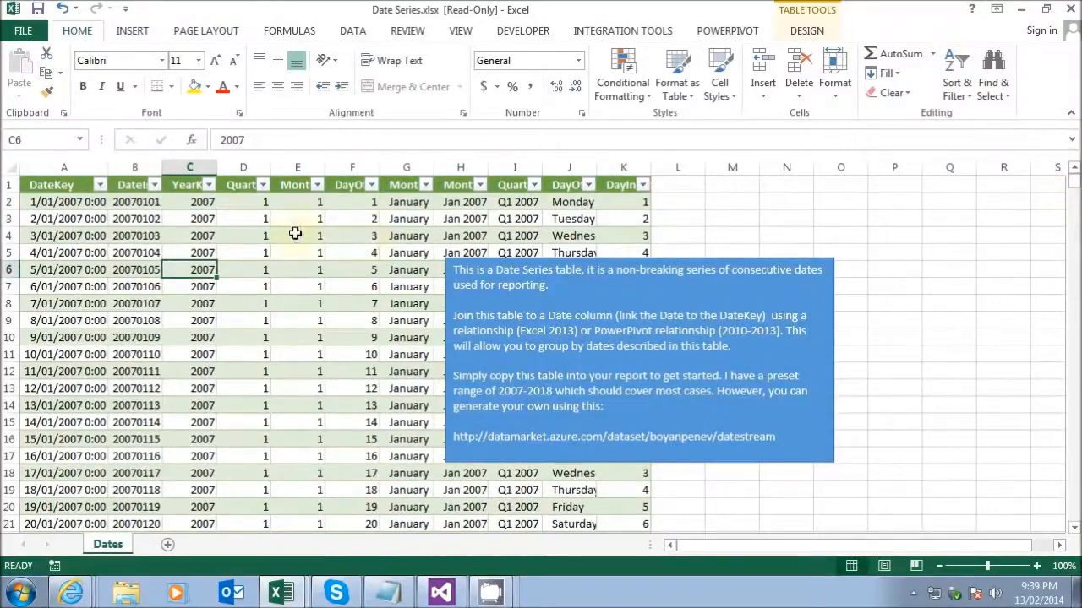
click(126, 236)
click(254, 341)
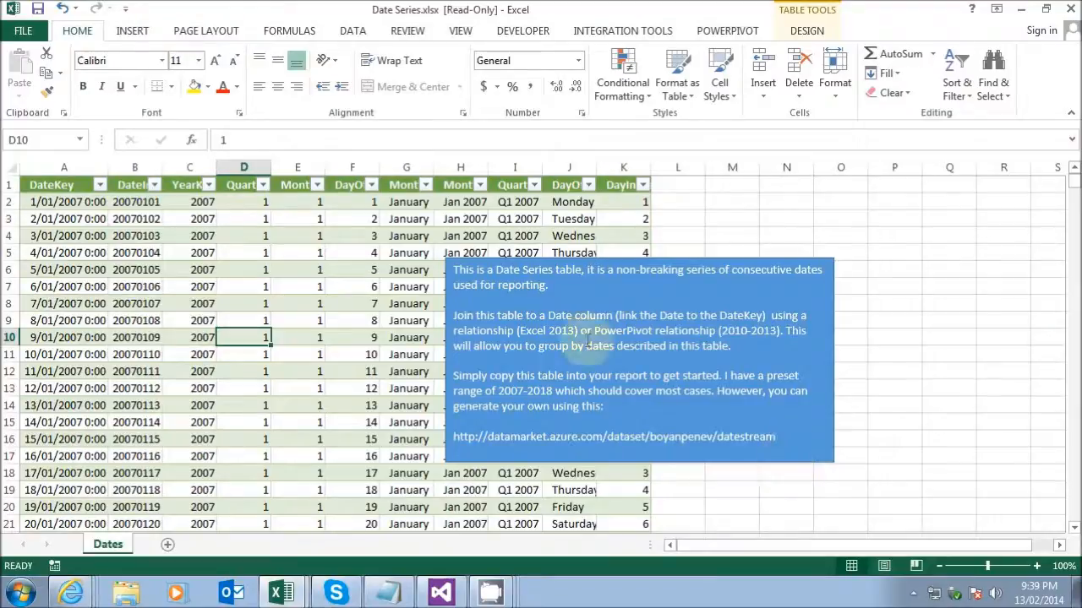
Read the note beside the Date Series table, highlight its date stream web address and look over the table's columns again.
mouse_move(776, 437)
mouse_down()
mouse_move(495, 437)
mouse_move(442, 448)
mouse_up()
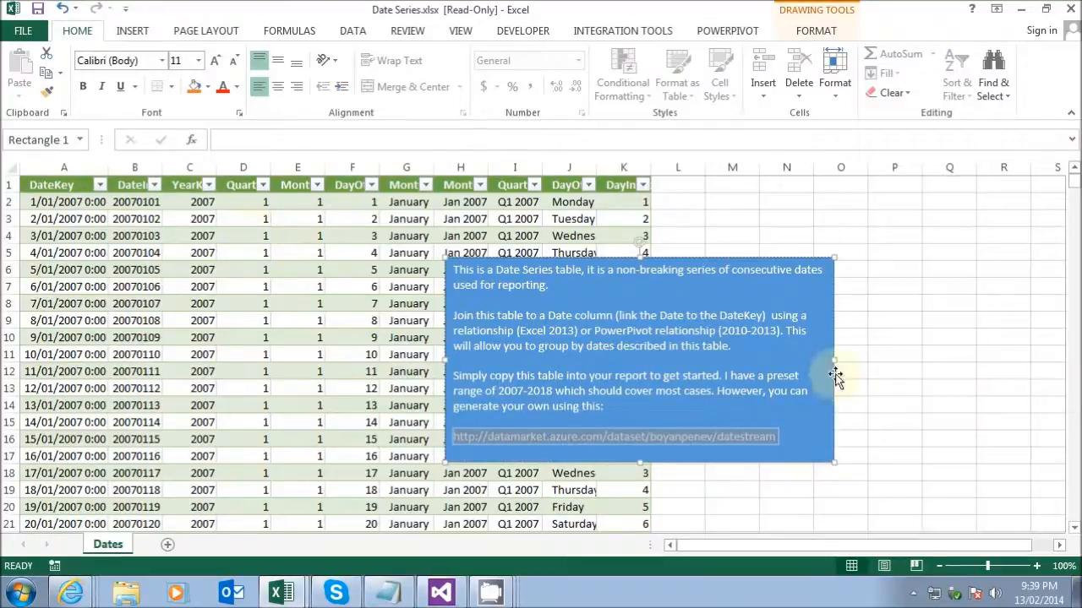
click(269, 322)
click(186, 357)
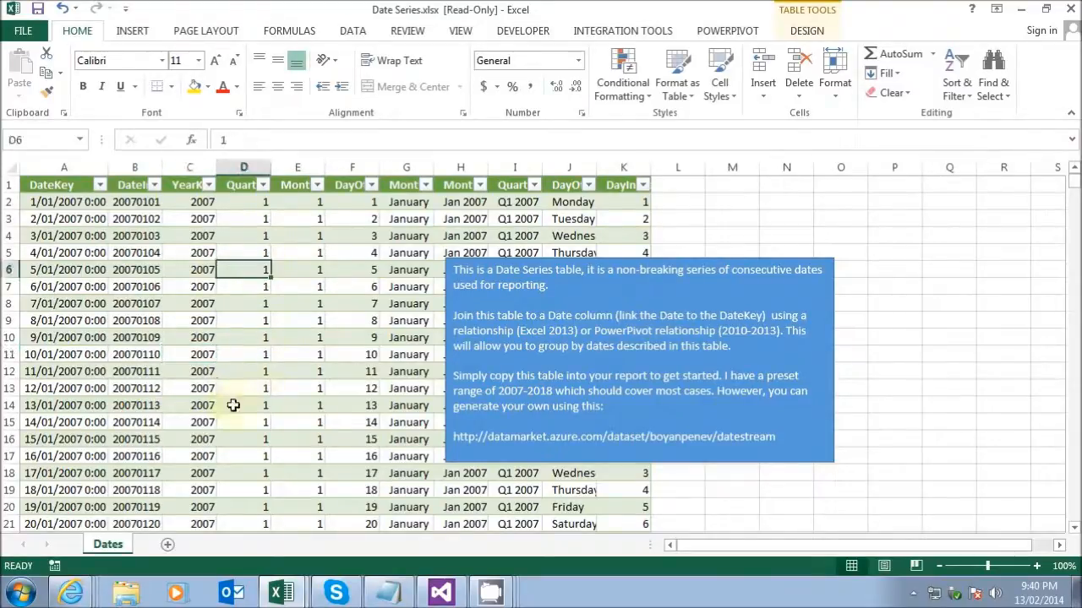
click(207, 391)
click(140, 270)
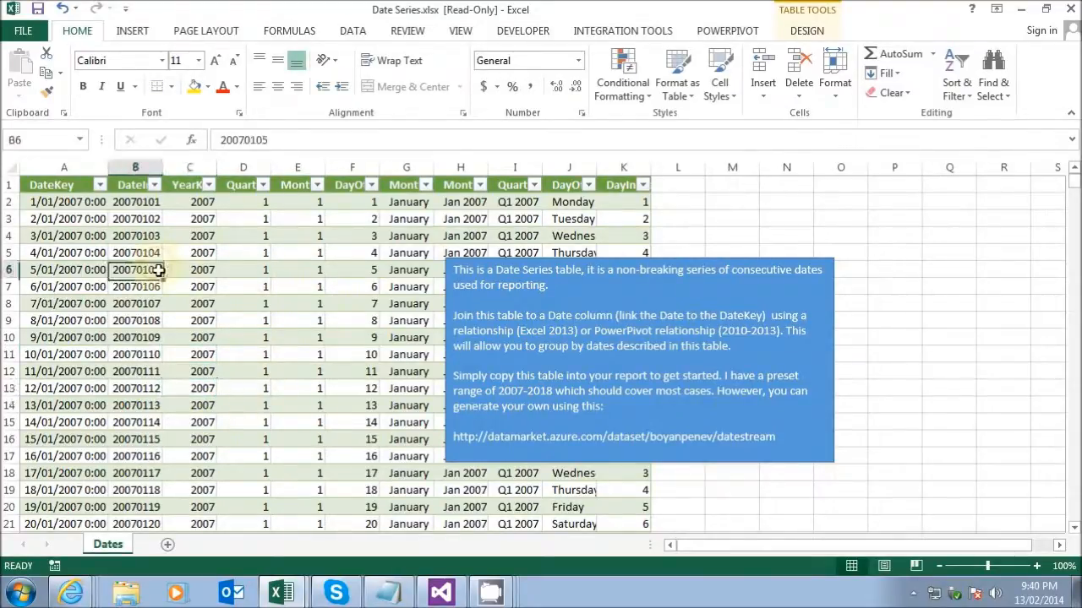
click(253, 355)
Copy the entire Date Series table including its headers into a new worksheet of the Book2 workbook.
click(196, 270)
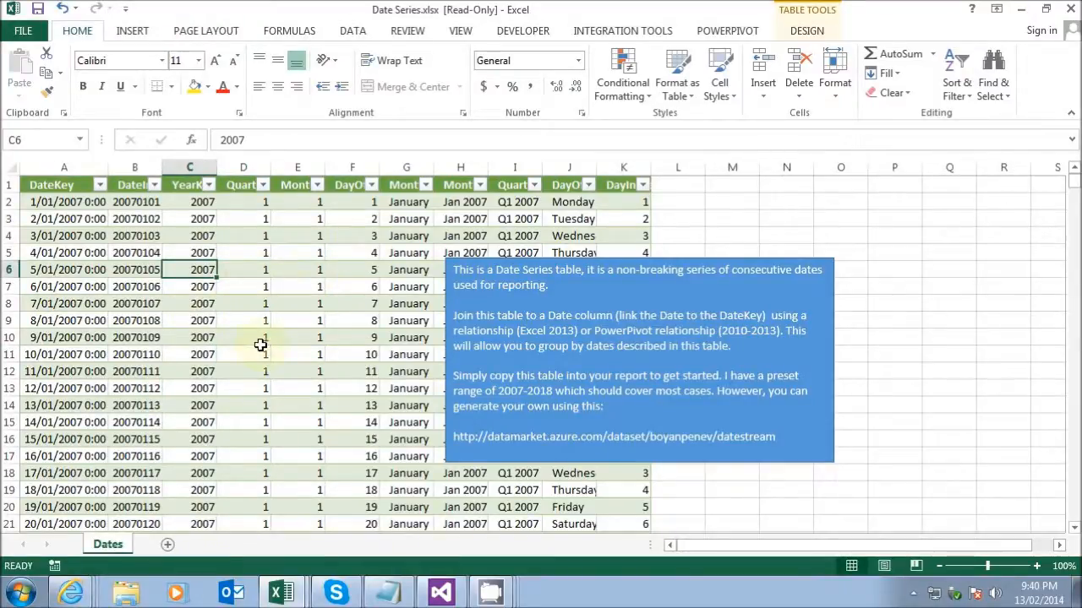
key(ctrl+a)
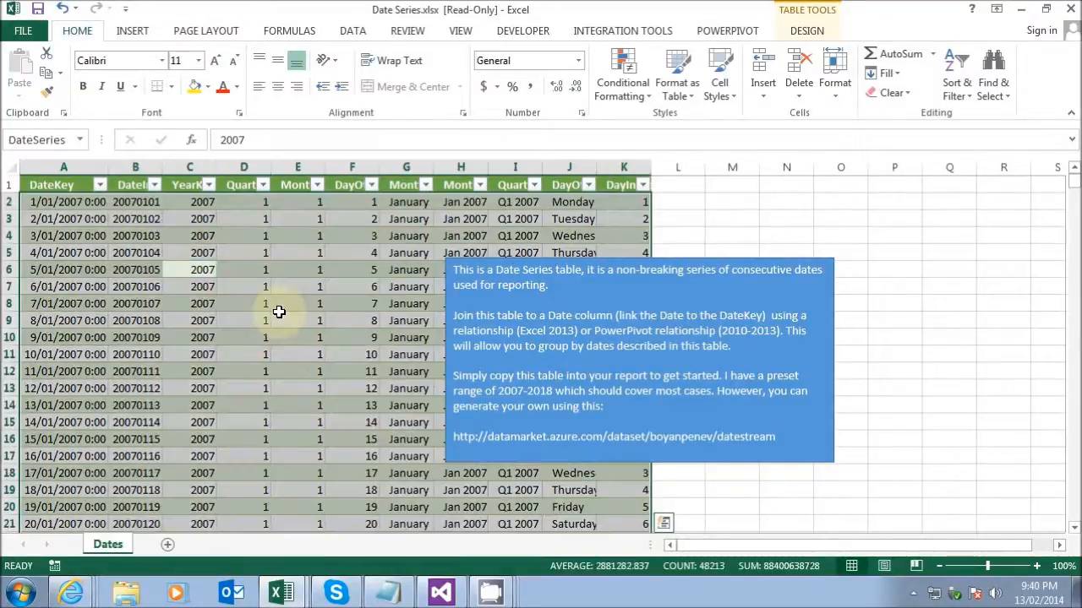
key(ctrl+a)
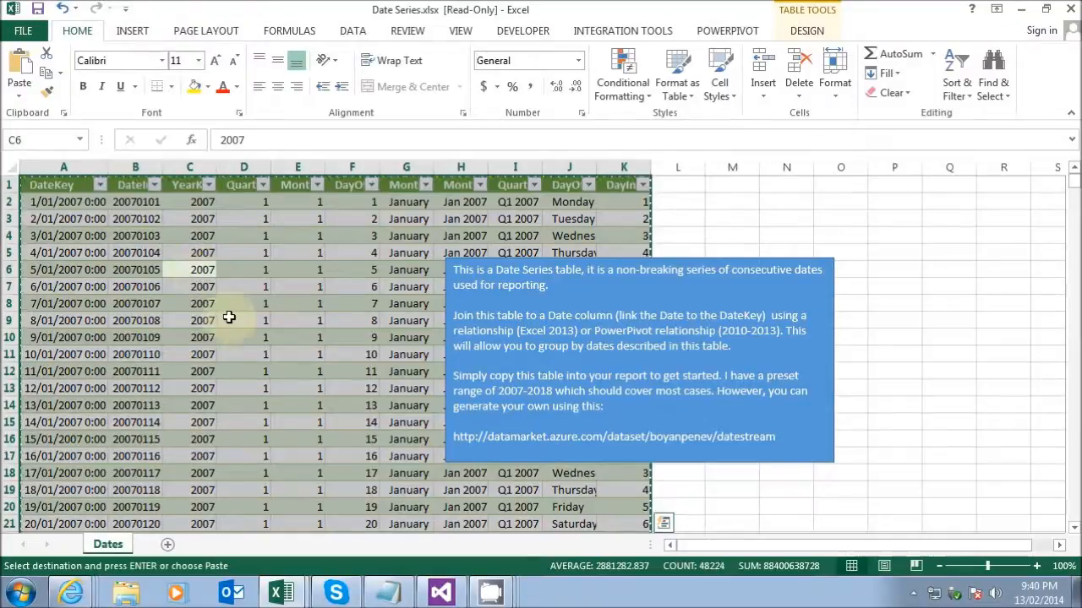
mouse_move(277, 597)
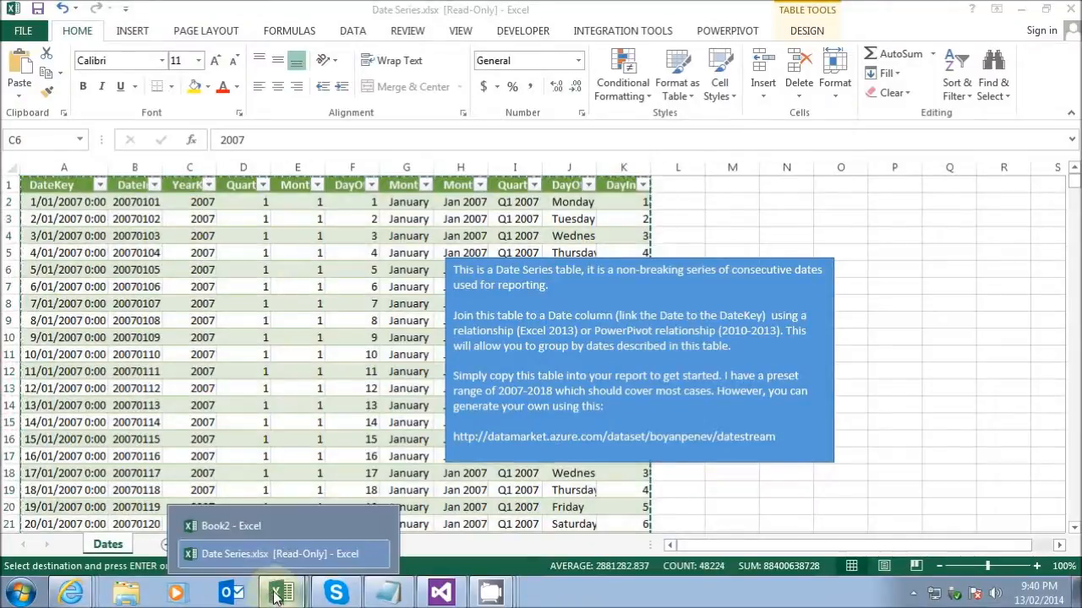
click(215, 524)
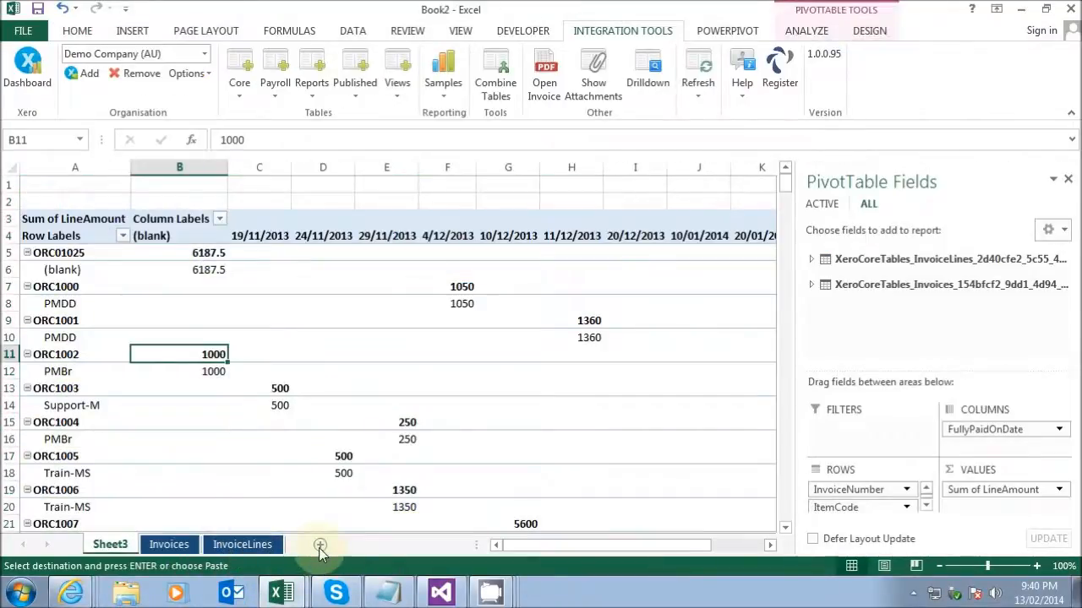
click(318, 547)
key(ctrl+v)
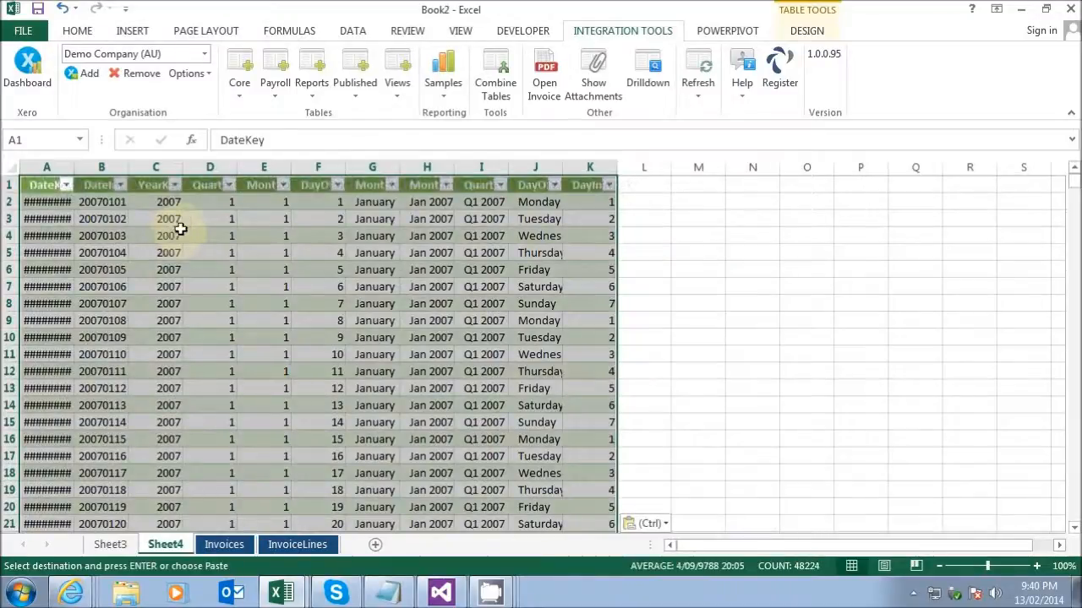
Rename the sheet holding the date table to Dates and the PivotTable sheet to Pivot.
double_click(180, 548)
text(Dates)
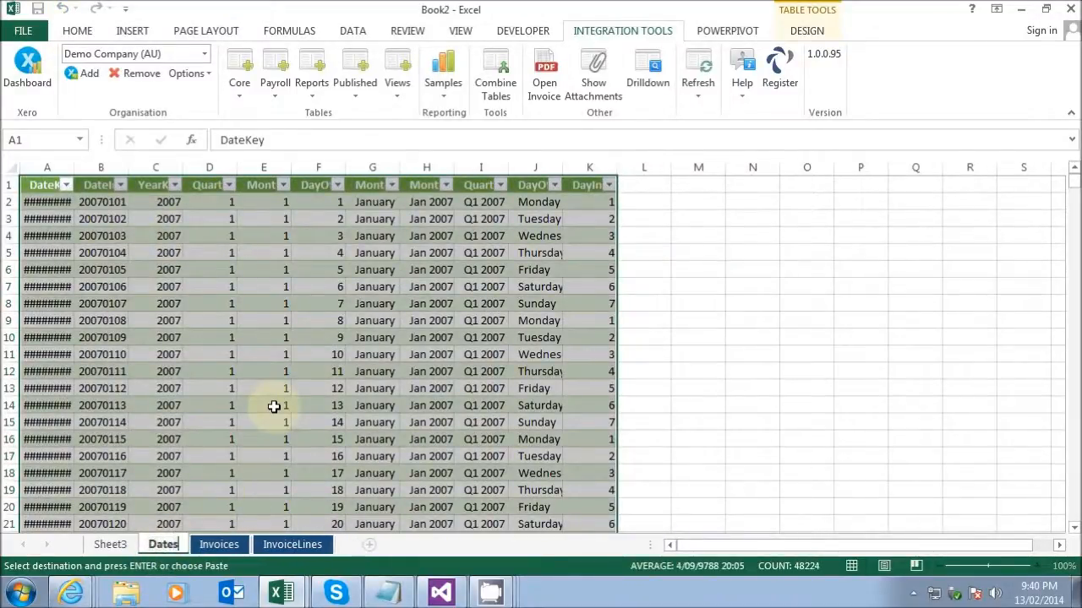
key(Return)
click(111, 544)
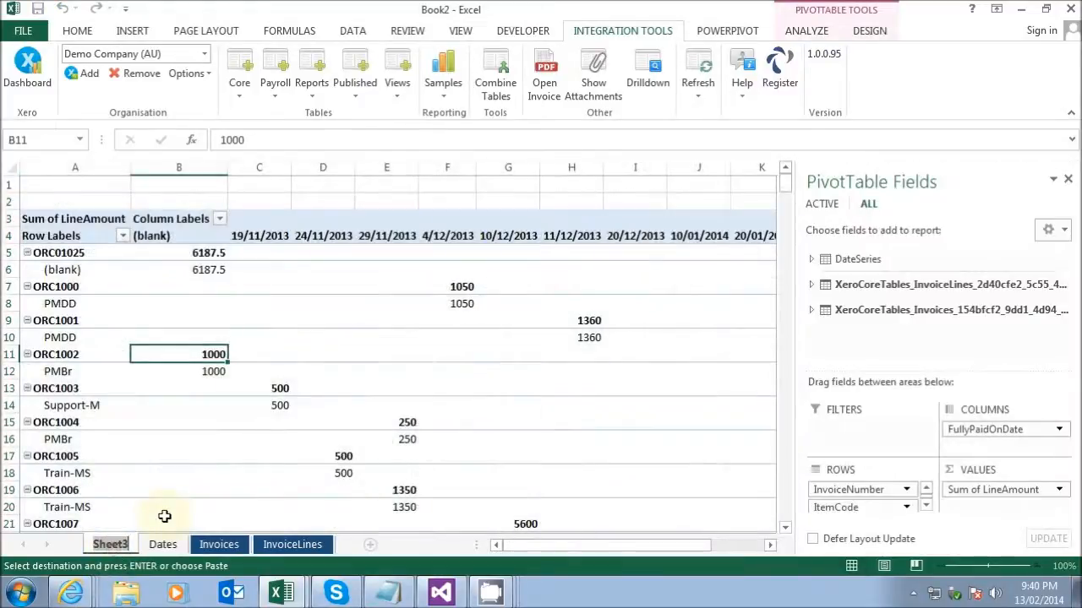
text(Pivot)
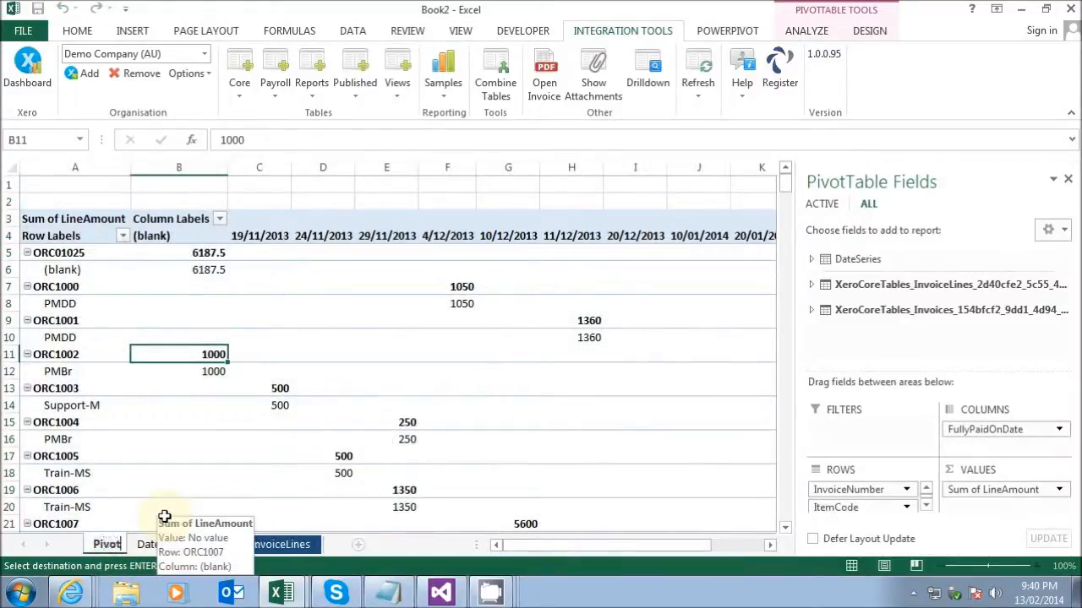
key(Return)
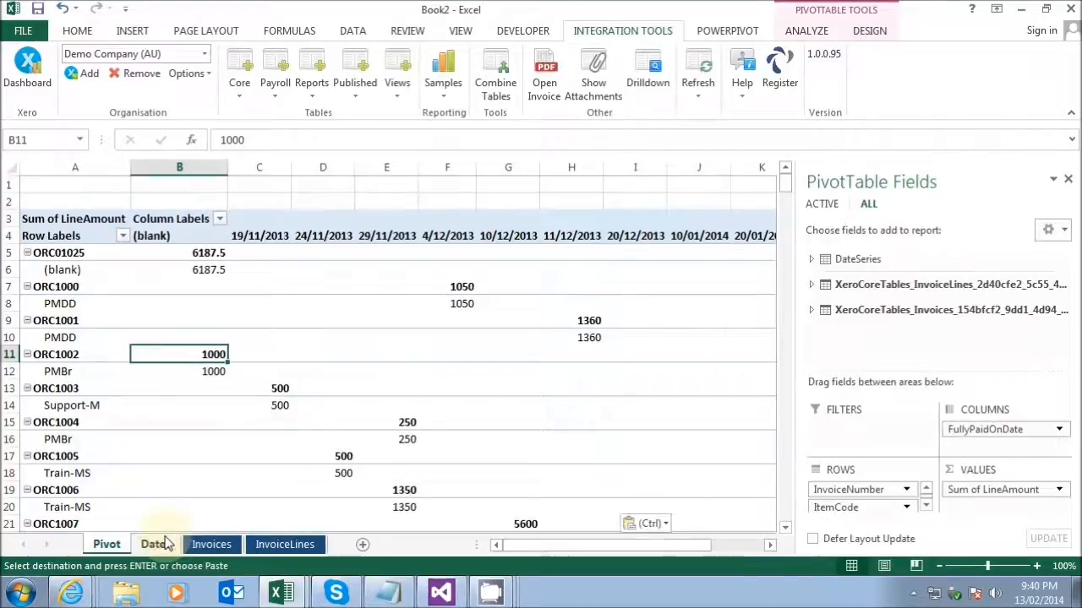
Check the Dates sheet, and in the PivotTable columns replace FullyPaidOnDate with YearKey from the DateSeries table.
click(156, 544)
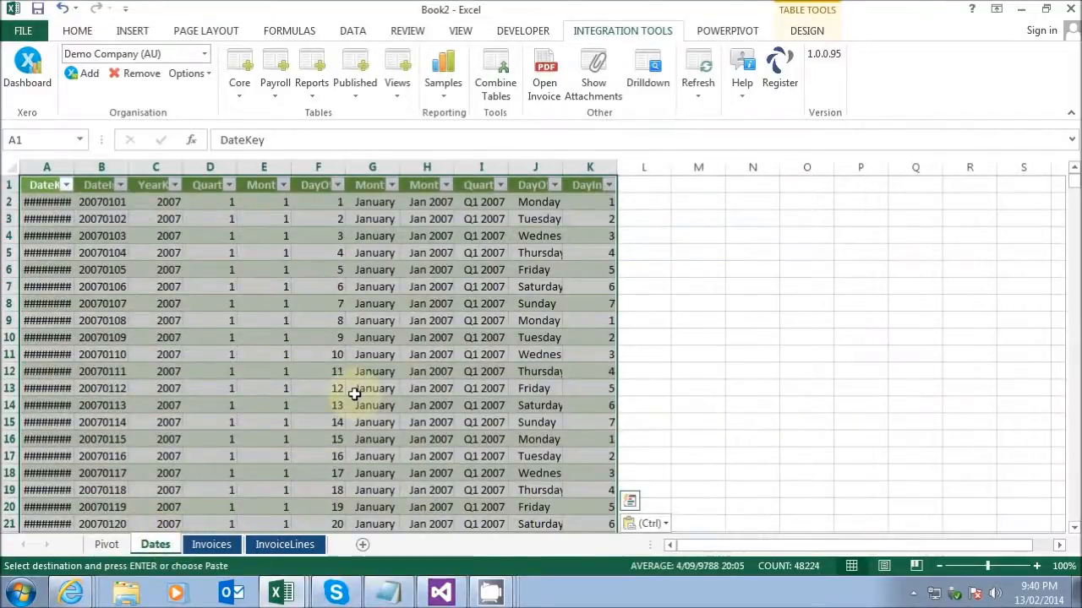
click(306, 354)
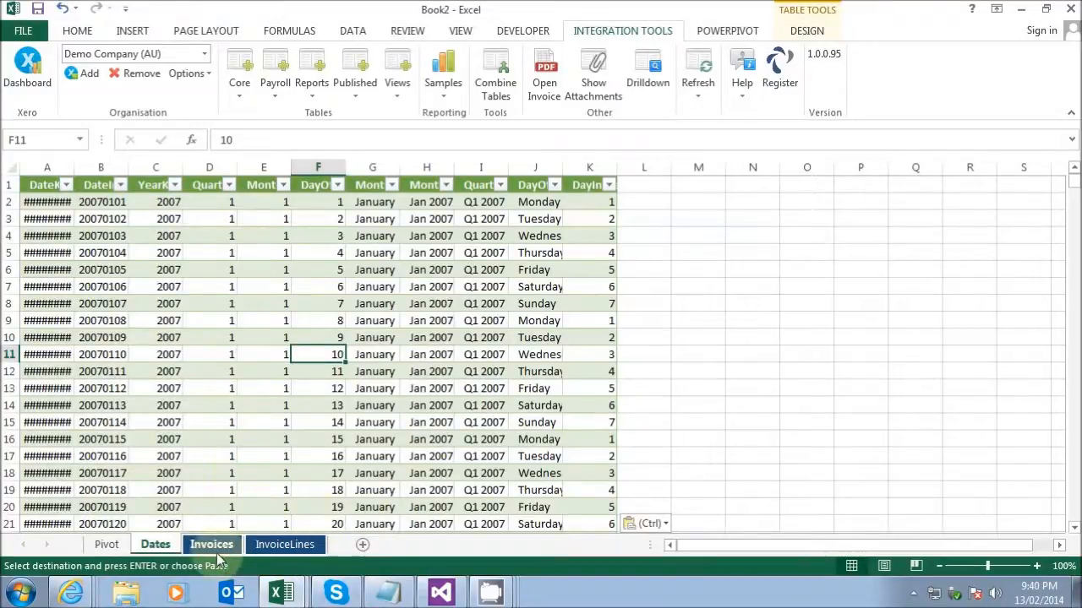
click(107, 544)
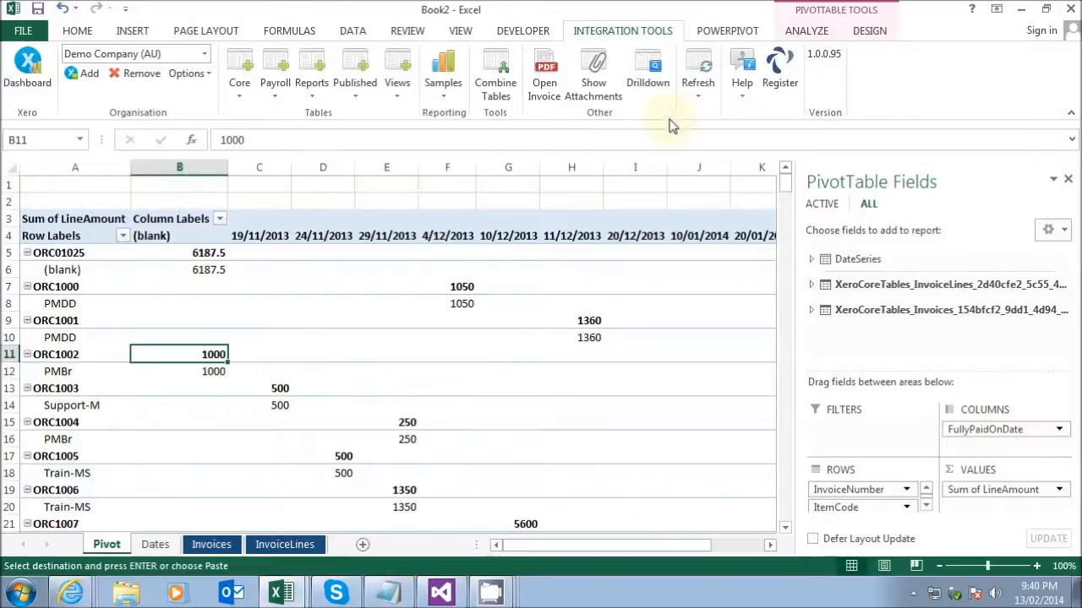
click(811, 258)
drag(1057, 281, 1010, 431)
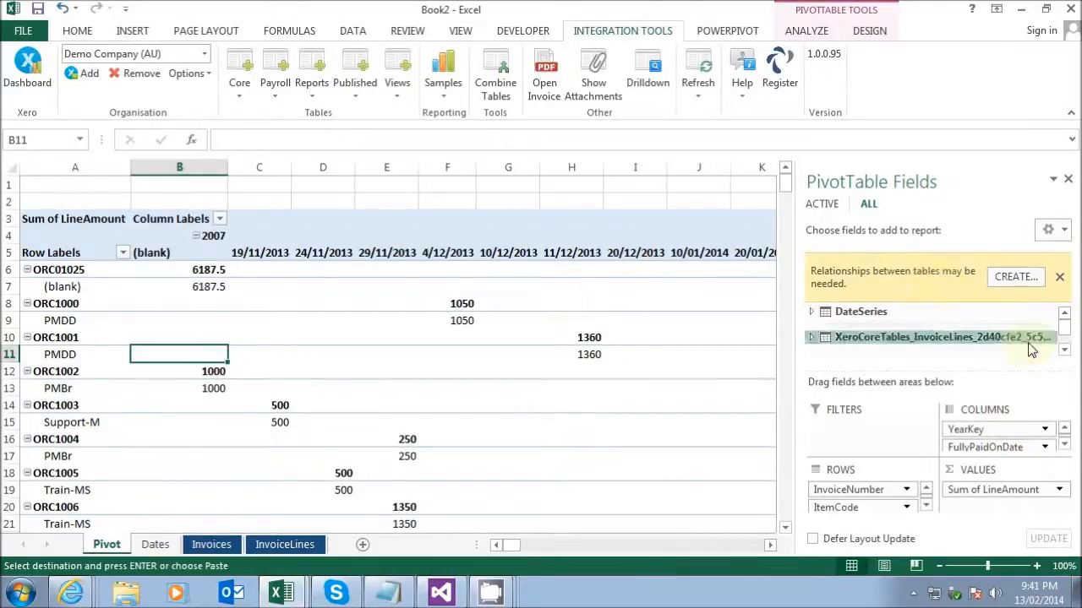
drag(997, 448, 717, 370)
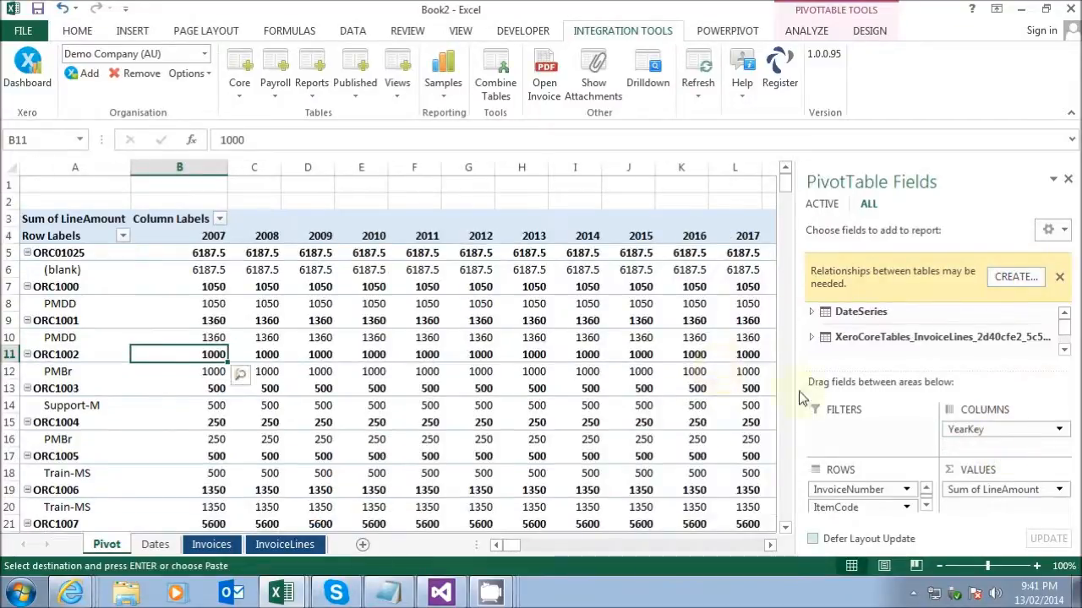
Begin a new table relationship with the XeroCoreTables_Invoices table and FullyPaidOnDate as its foreign column.
click(1006, 282)
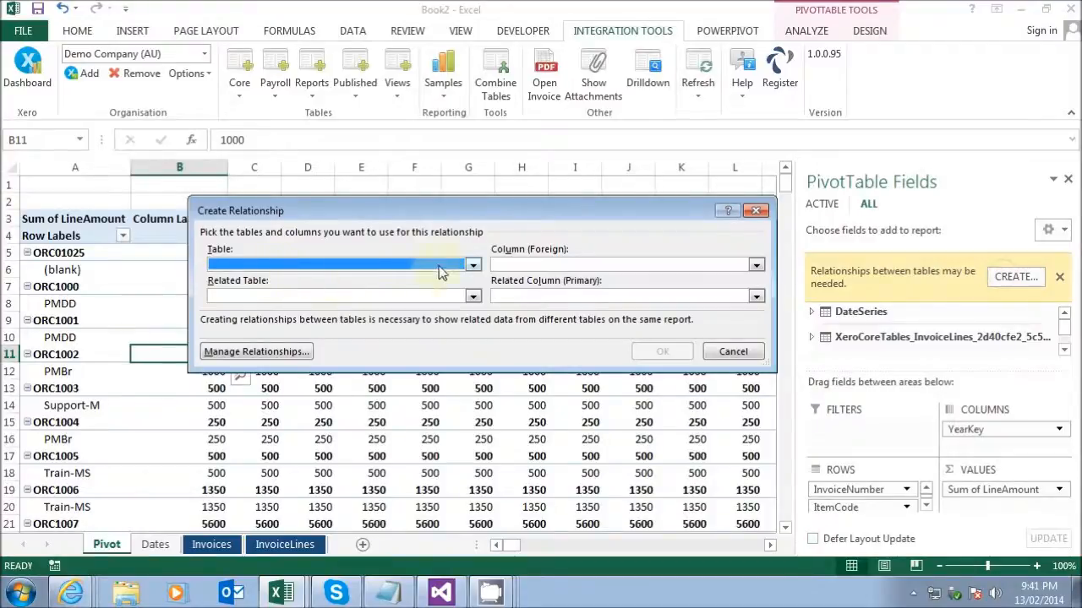
click(471, 264)
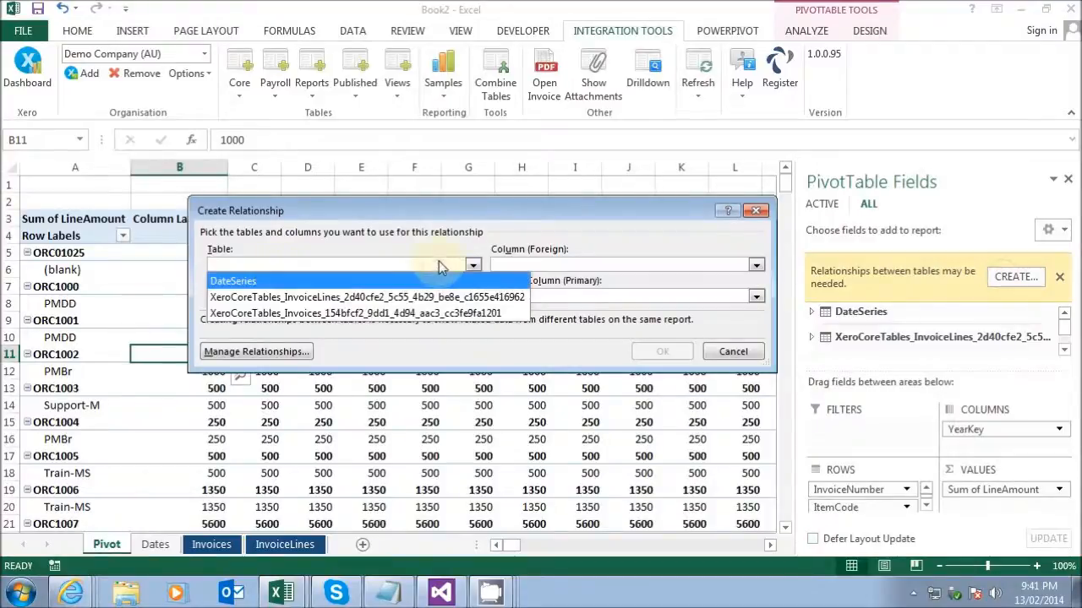
click(319, 314)
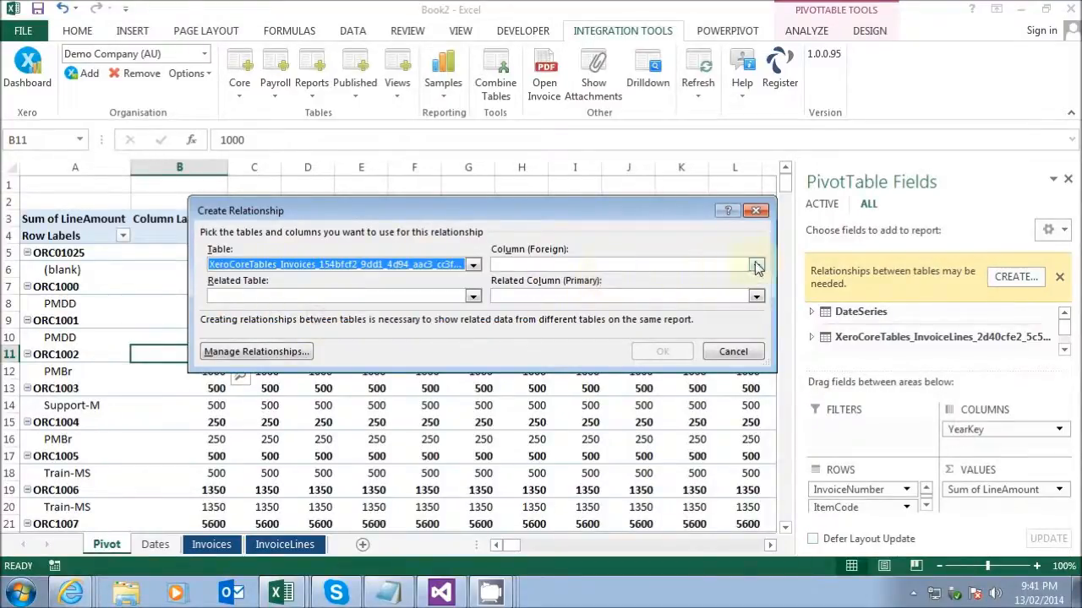
click(756, 265)
drag(756, 304, 758, 357)
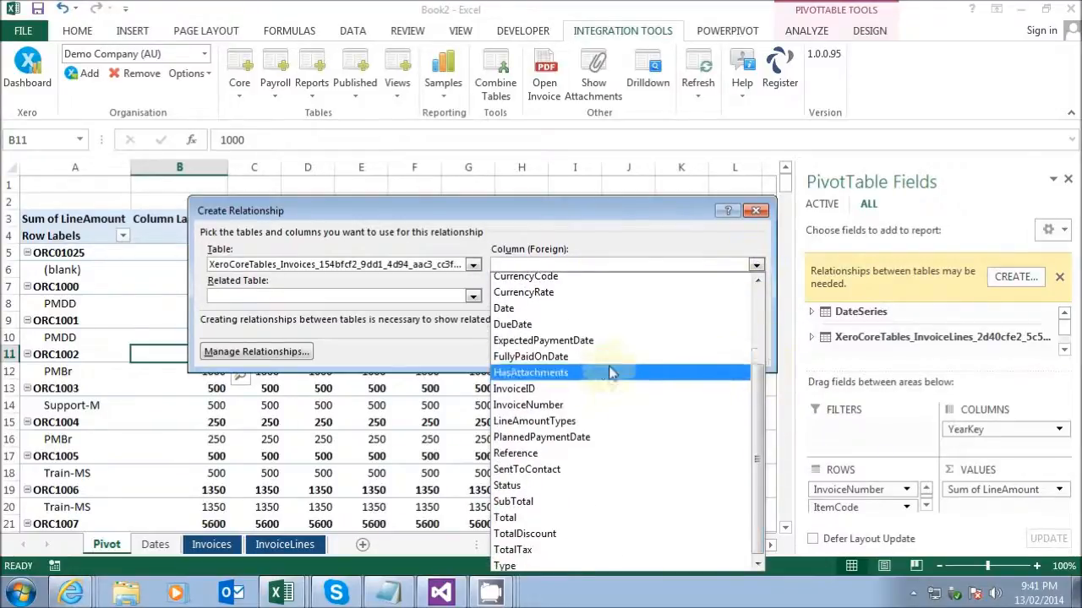
scroll(617, 380, up, 1)
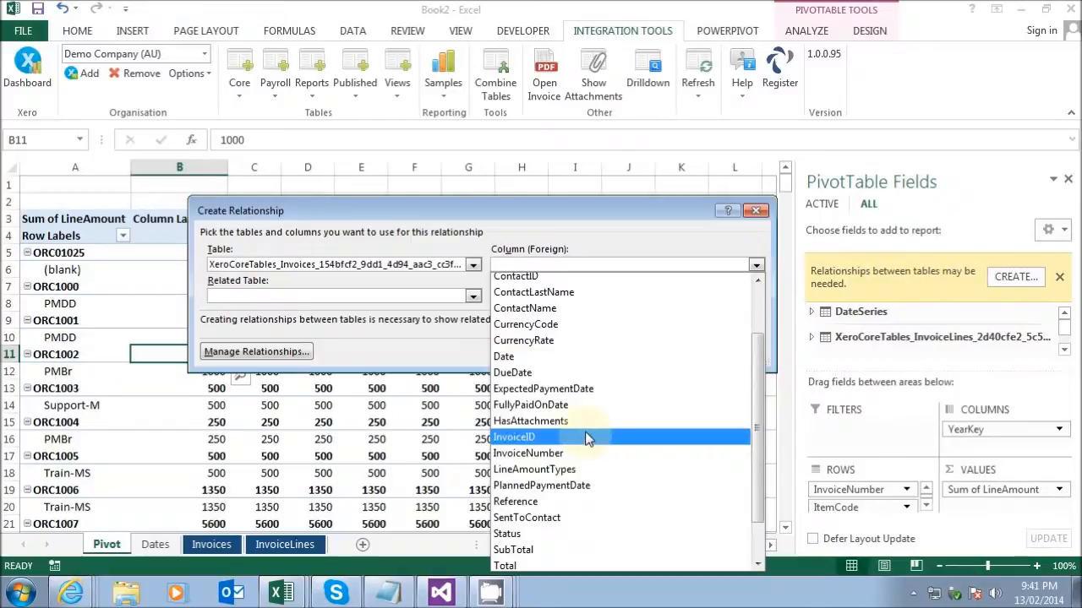
click(527, 409)
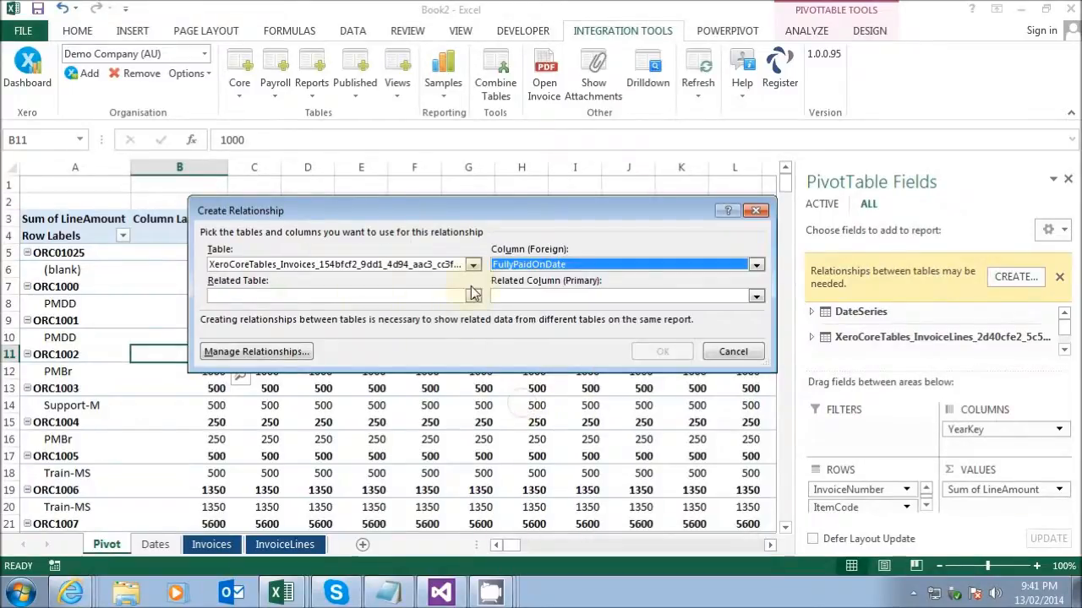
Set DateSeries as the related table with DateKey as the primary column and create the relationship.
click(473, 295)
click(216, 312)
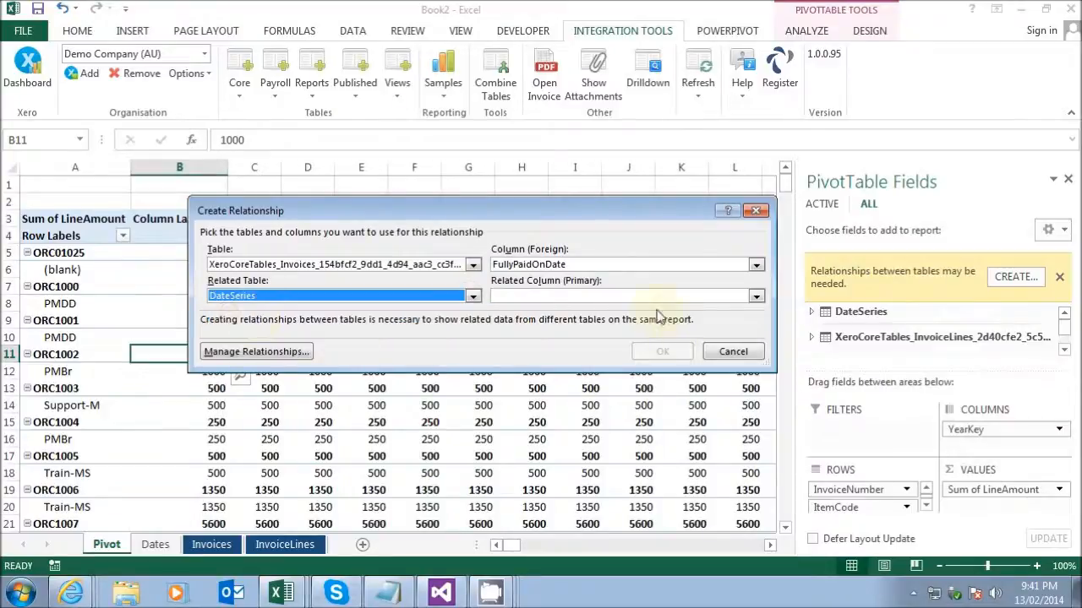
click(756, 295)
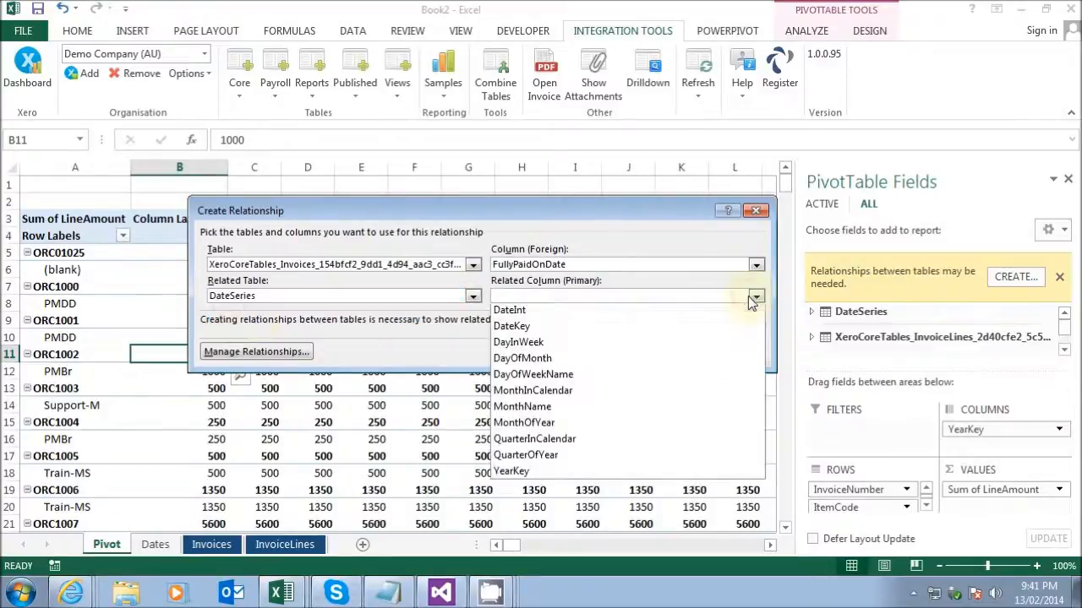
click(521, 330)
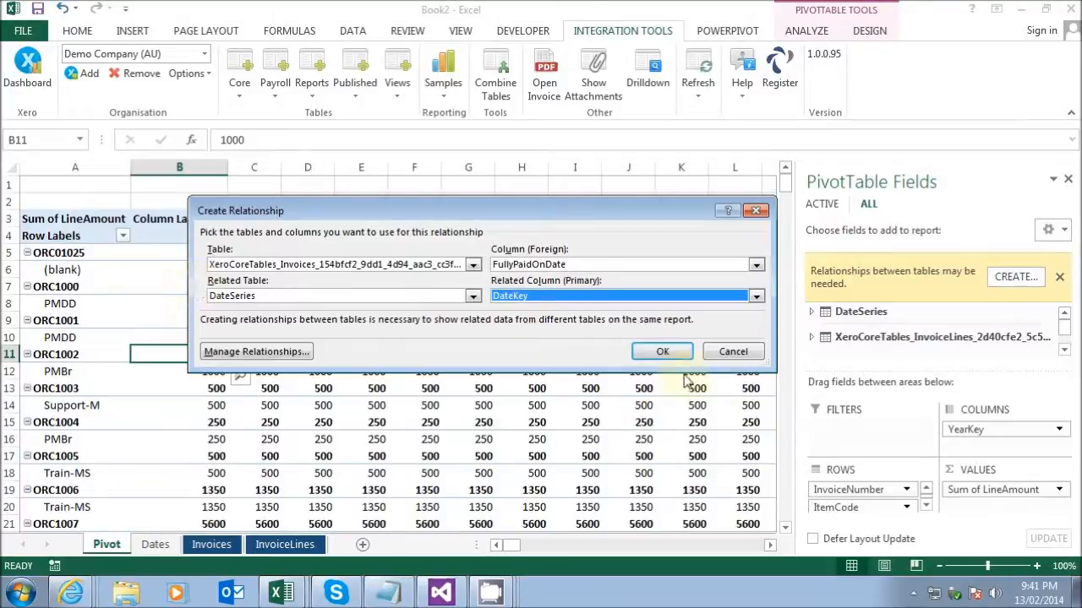
click(662, 353)
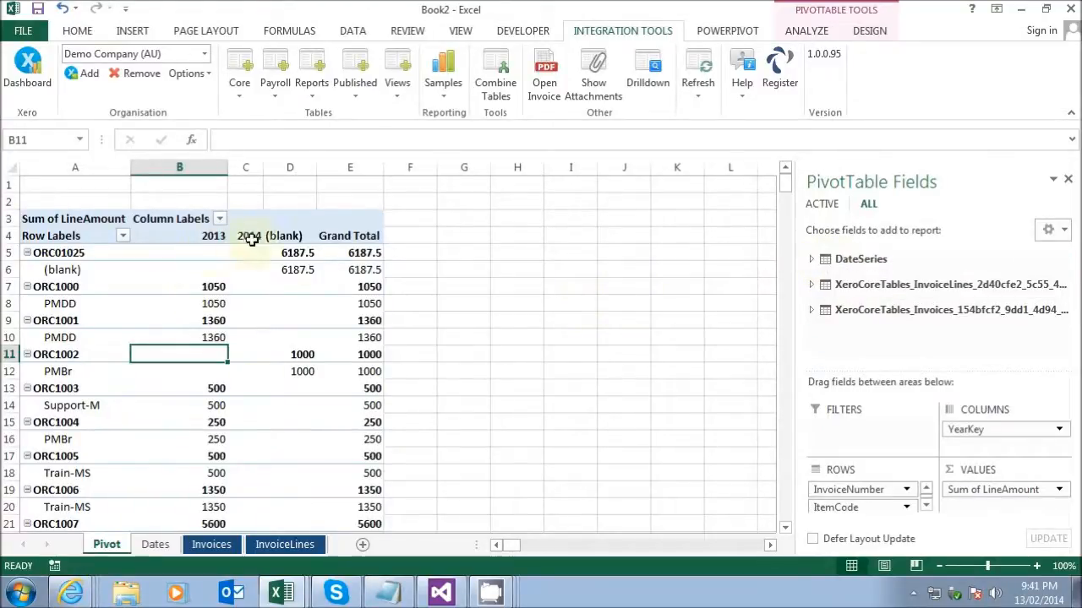
Add QuarterOfYear from DateSeries beneath YearKey in the PivotTable columns and check the quarter headings.
scroll(323, 369, down, 2)
scroll(310, 336, up, 2)
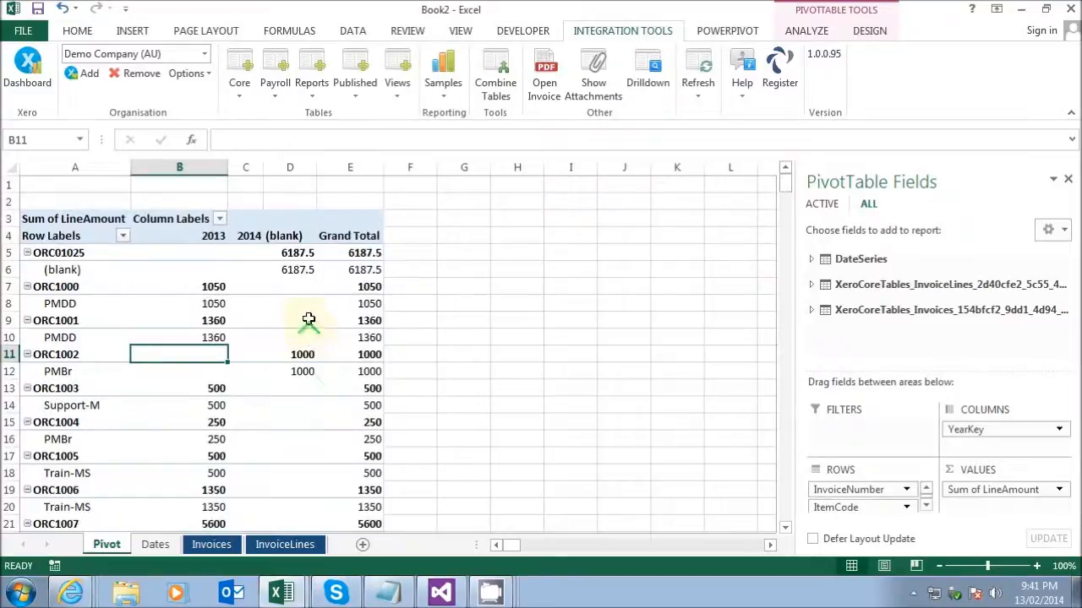
click(811, 258)
scroll(1062, 290, down, 3)
scroll(1063, 290, up, 1)
drag(871, 299, 970, 448)
click(212, 252)
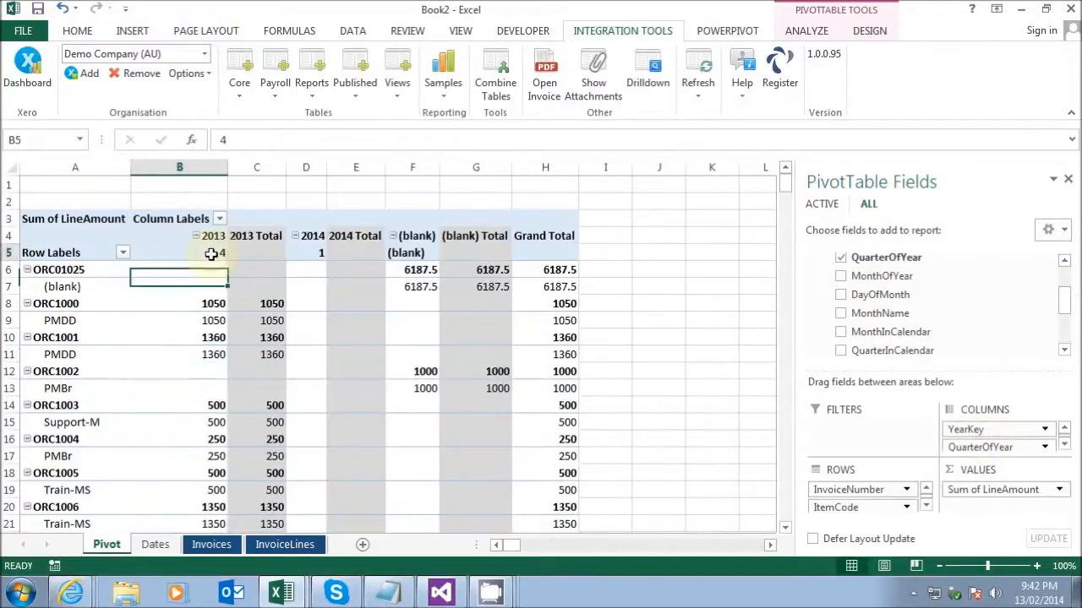
click(272, 255)
click(313, 253)
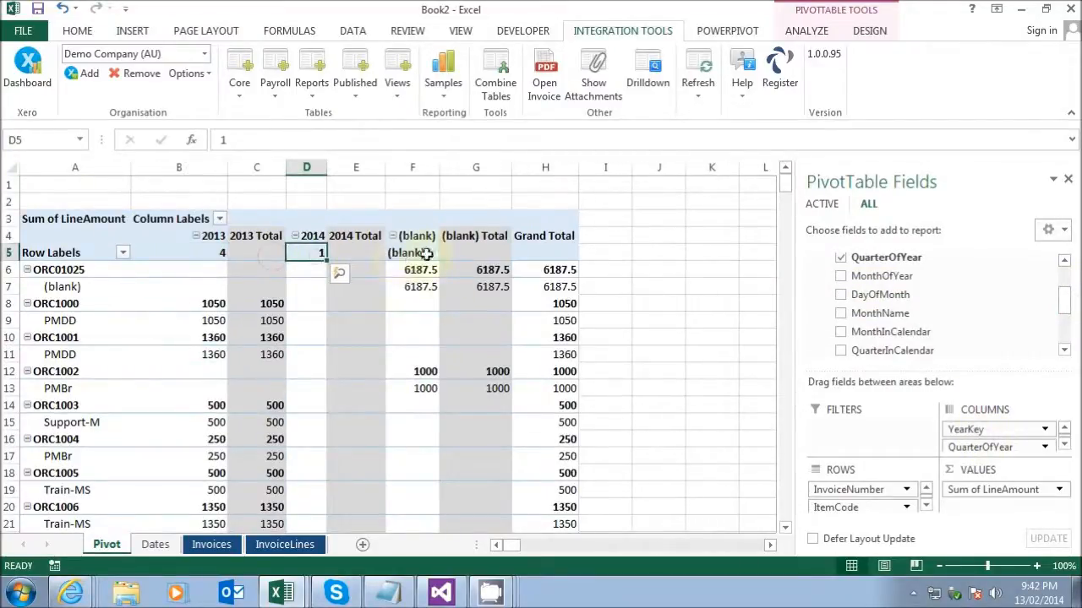
Turn off the YearKey subtotals and replace QuarterOfYear with MonthName in the PivotTable columns.
right_click(274, 236)
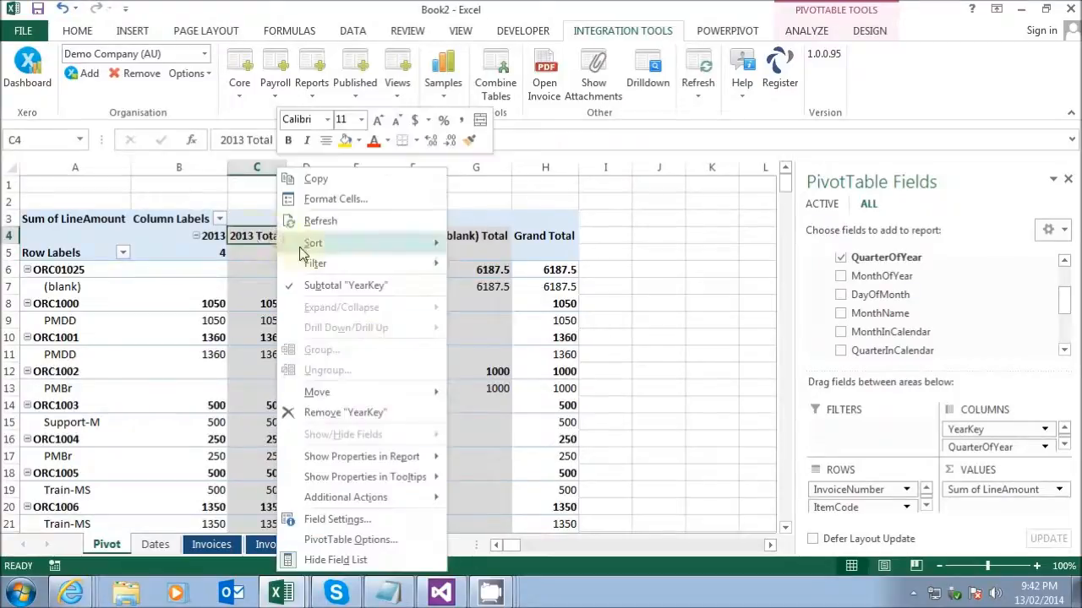
click(355, 287)
click(234, 255)
drag(972, 446, 727, 406)
drag(867, 317, 997, 446)
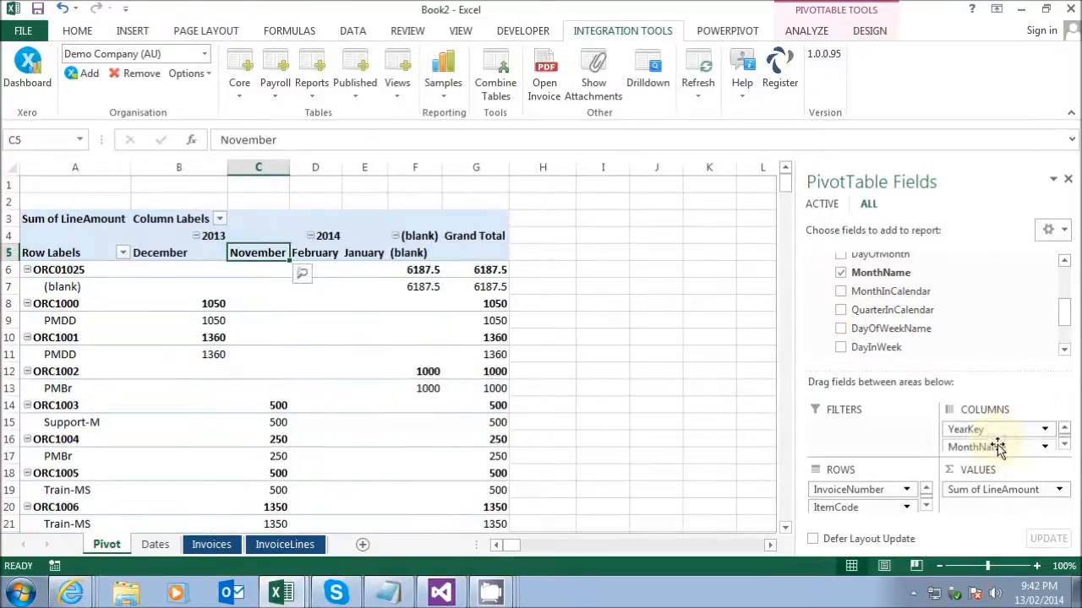
Examine the order of the month headings under 2013 and 2014 in the PivotTable.
click(350, 355)
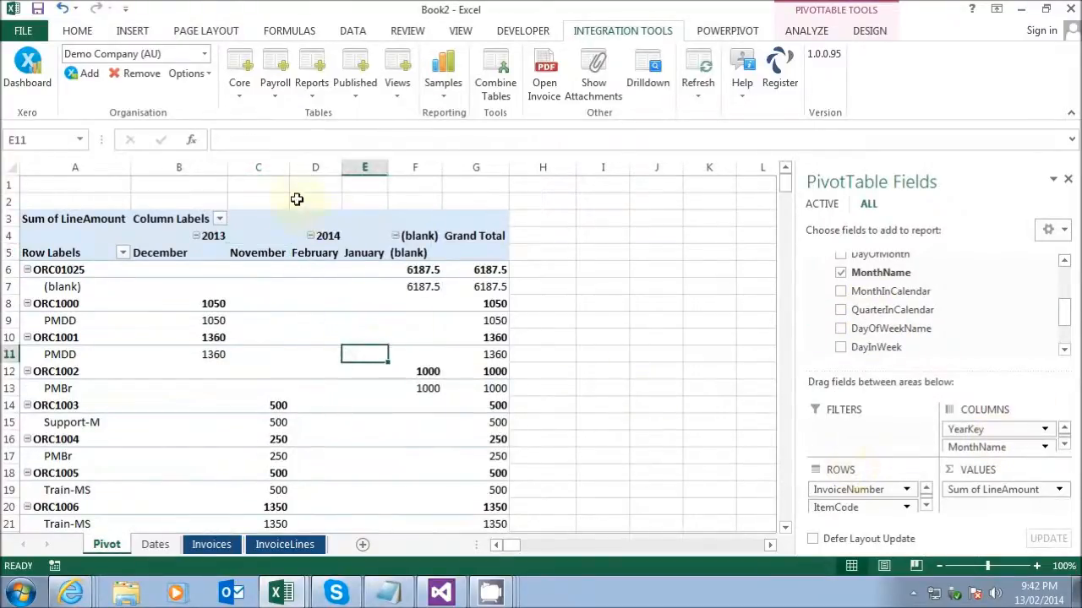
click(169, 250)
click(253, 255)
click(320, 260)
click(369, 258)
click(286, 331)
click(174, 257)
click(260, 264)
click(278, 254)
click(325, 253)
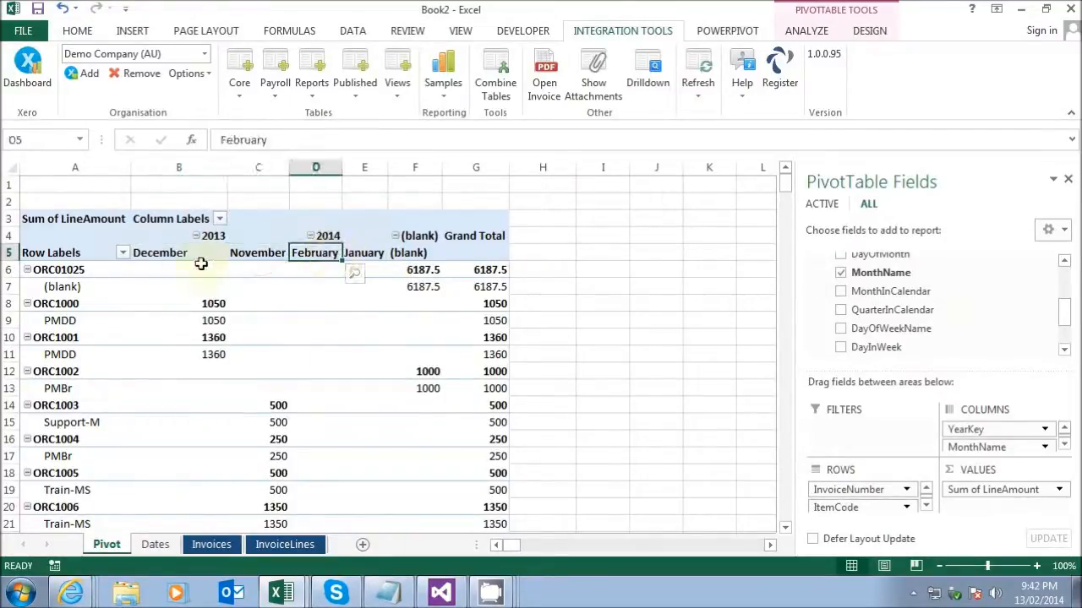
click(161, 243)
click(188, 253)
Sort MonthName in ascending order with automatic sorting off and the January, February, March list as first key sort order.
click(219, 218)
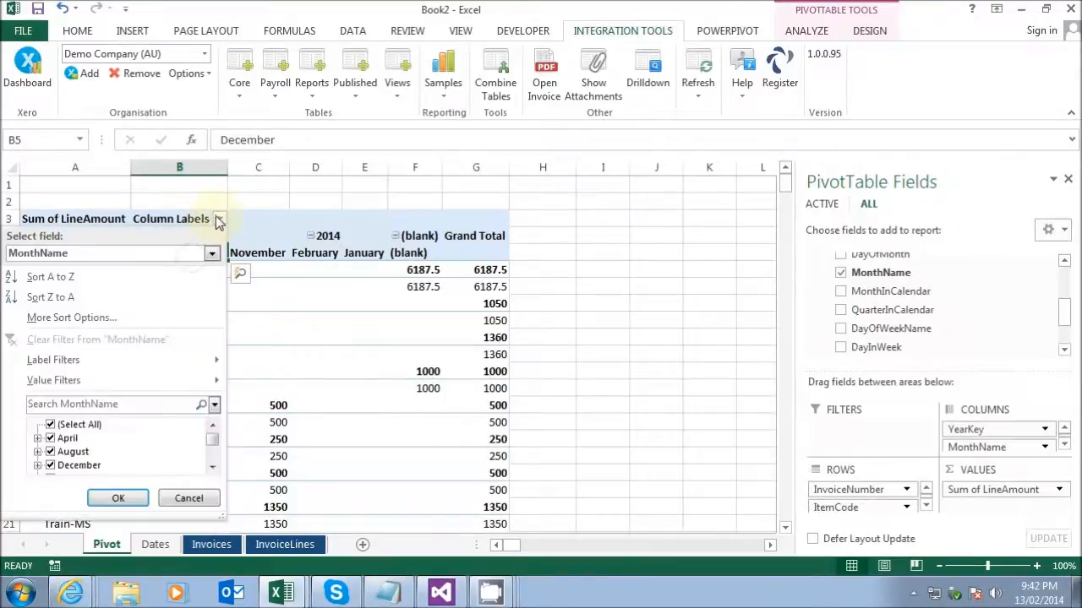
click(211, 253)
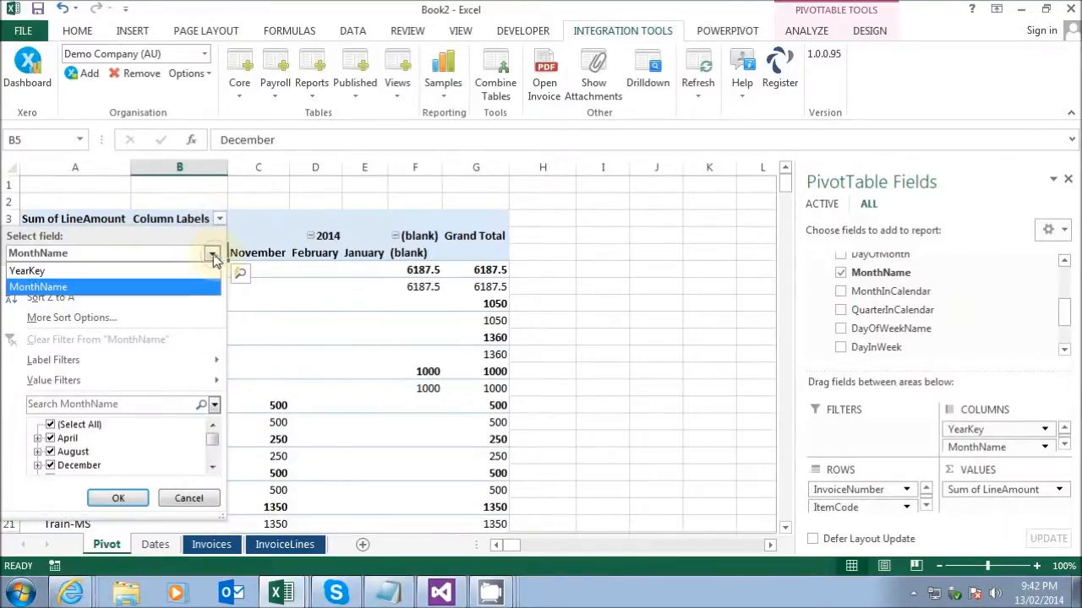
click(49, 288)
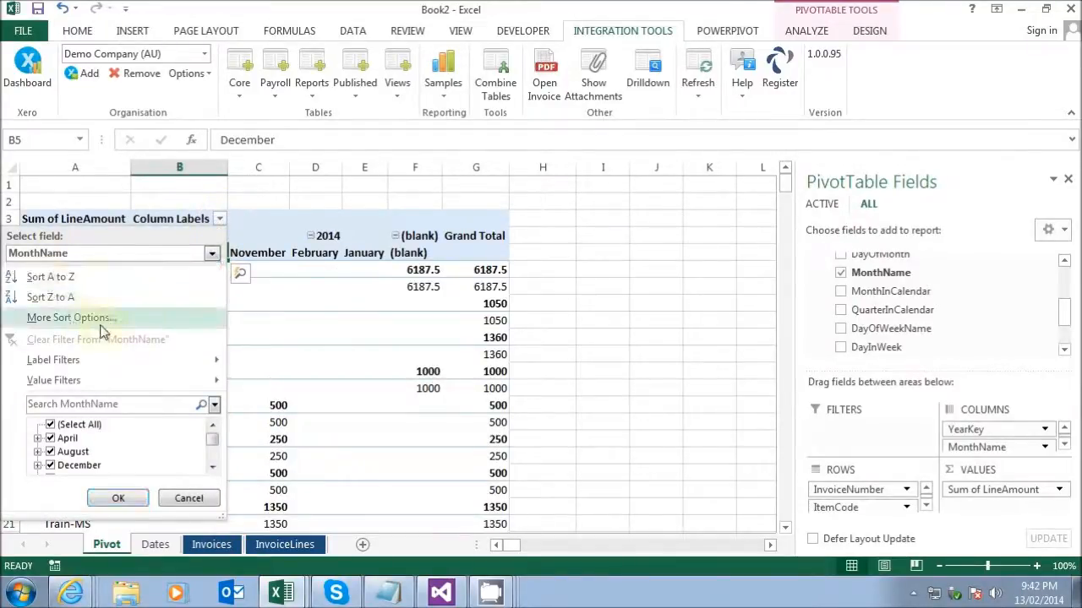
click(72, 321)
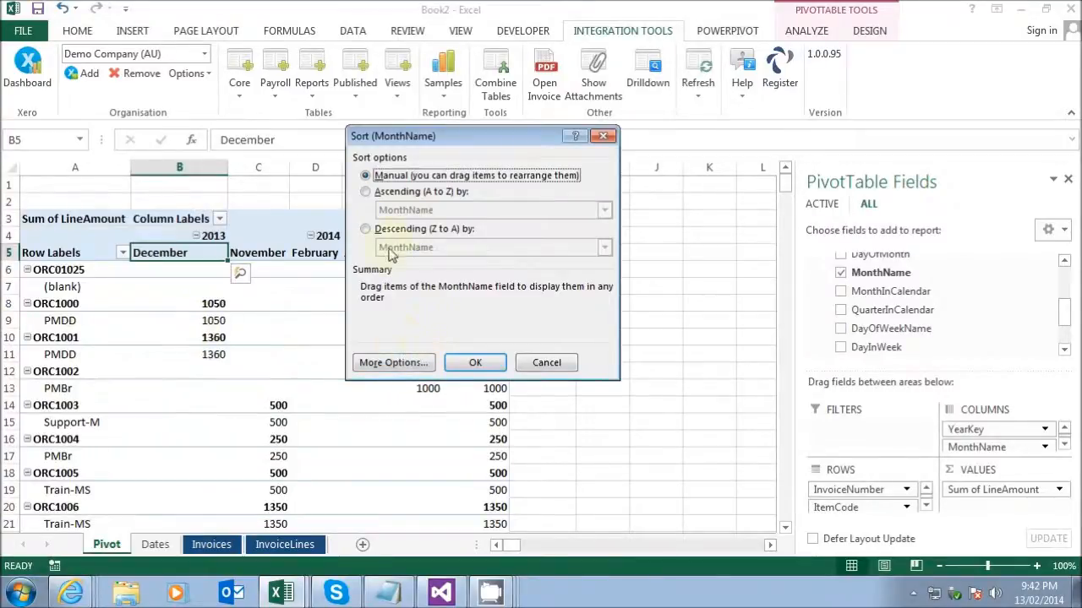
click(365, 193)
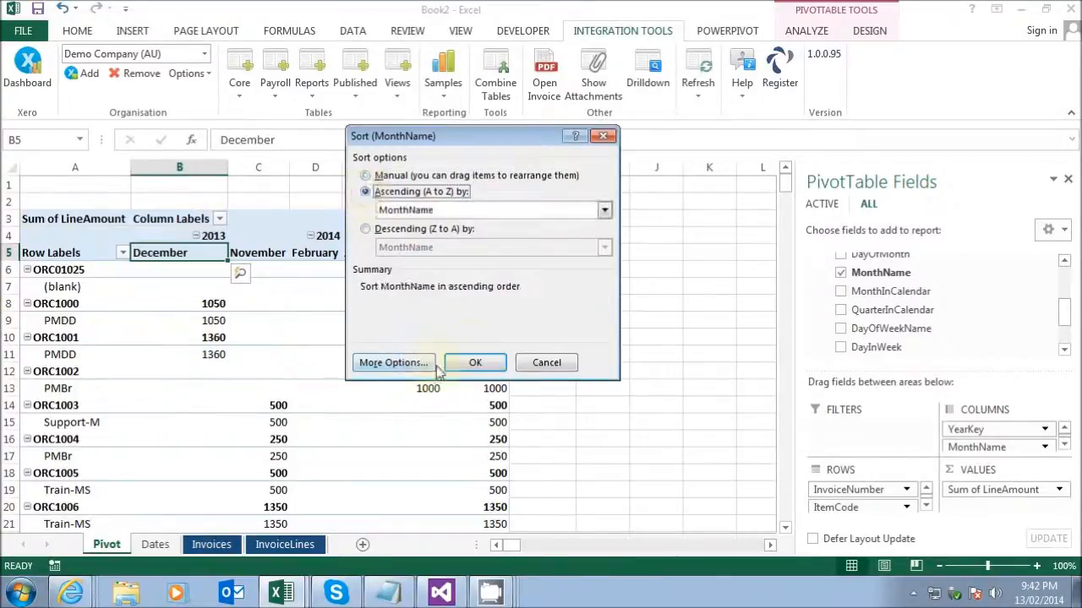
click(391, 363)
click(372, 154)
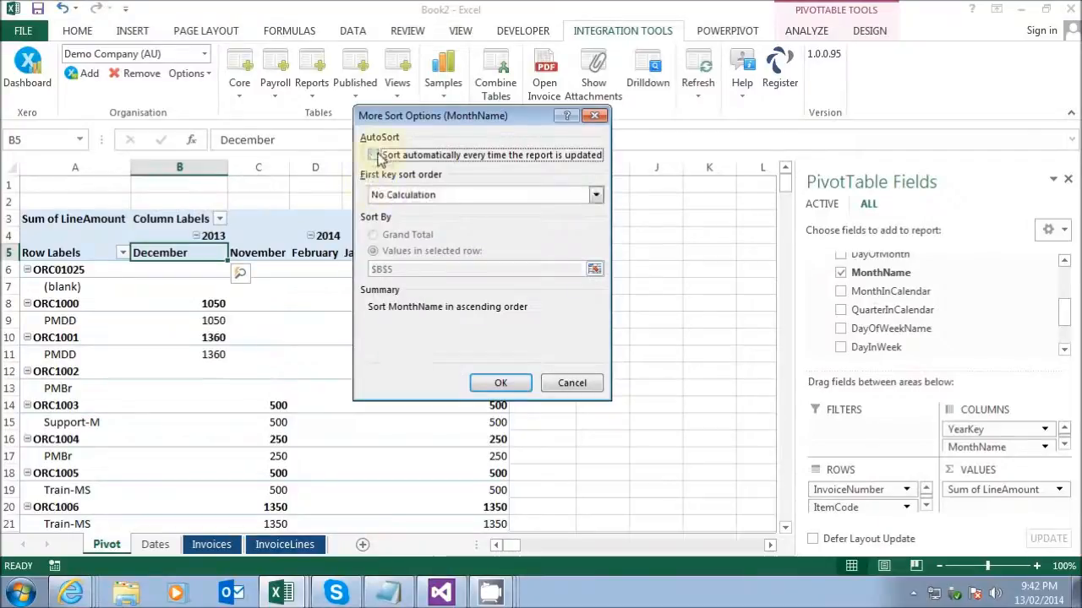
click(596, 196)
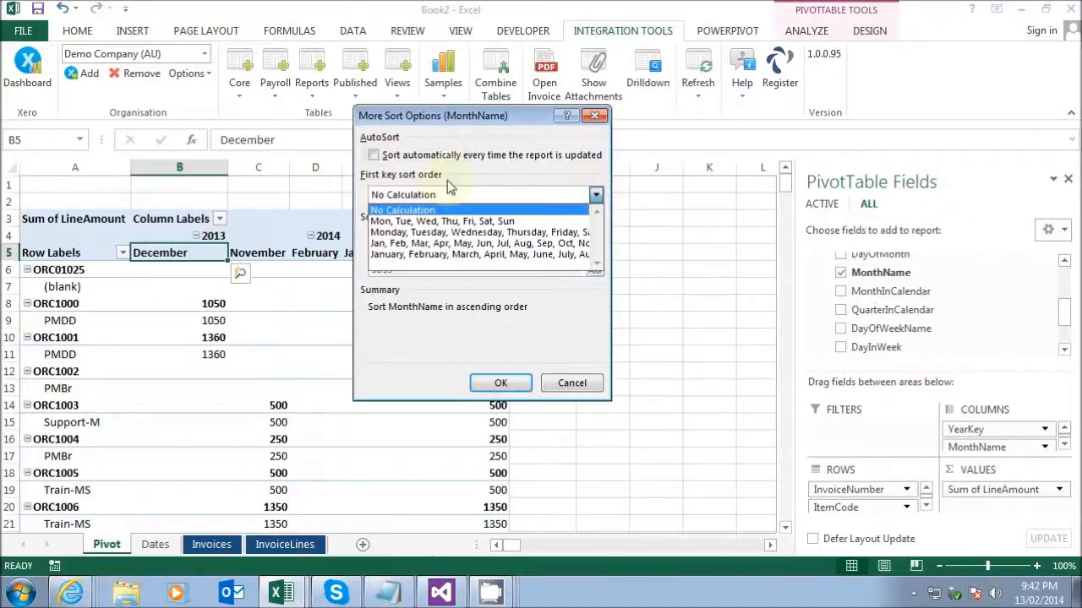
click(402, 256)
click(501, 387)
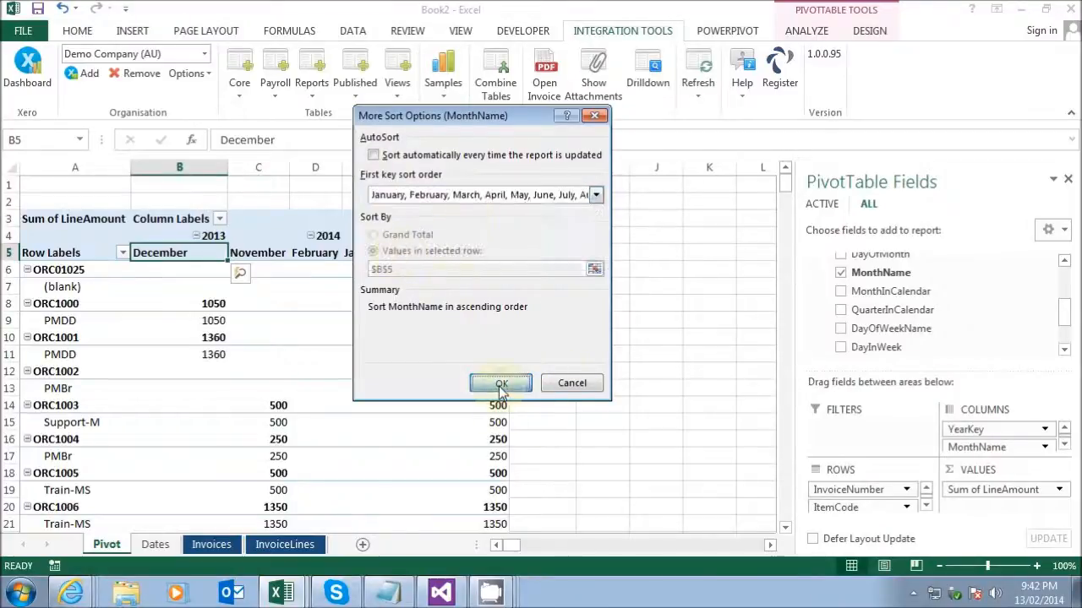
click(491, 363)
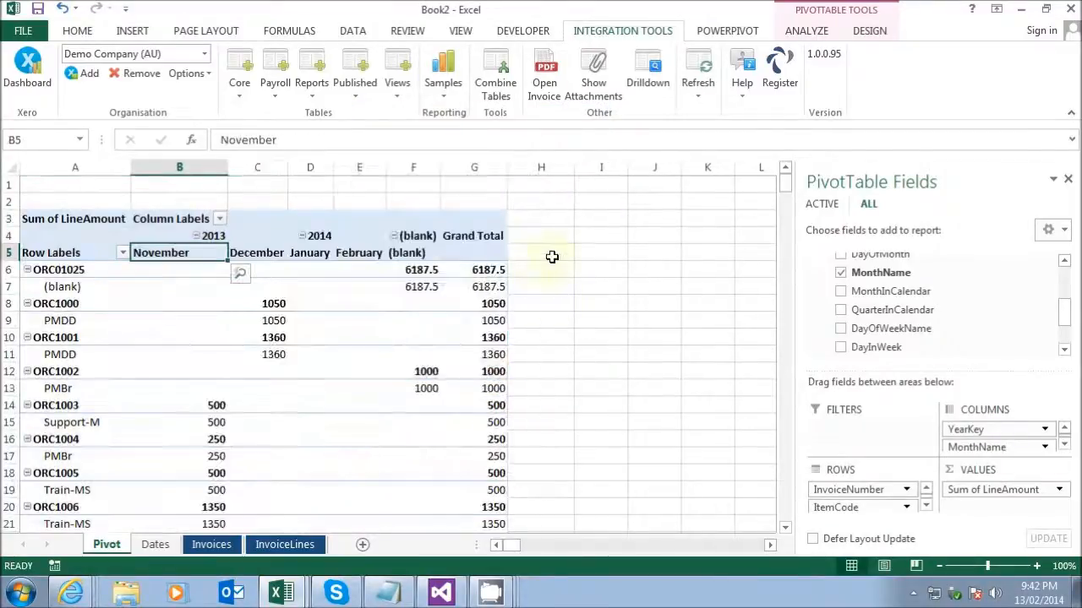
Check the order of the month headings from November to February and widen column E.
click(281, 396)
click(174, 251)
click(242, 253)
click(312, 256)
click(359, 253)
drag(385, 165, 460, 166)
Collapse the DateSeries table in the PivotTable field list.
click(1065, 285)
scroll(929, 304, up, 1)
click(811, 259)
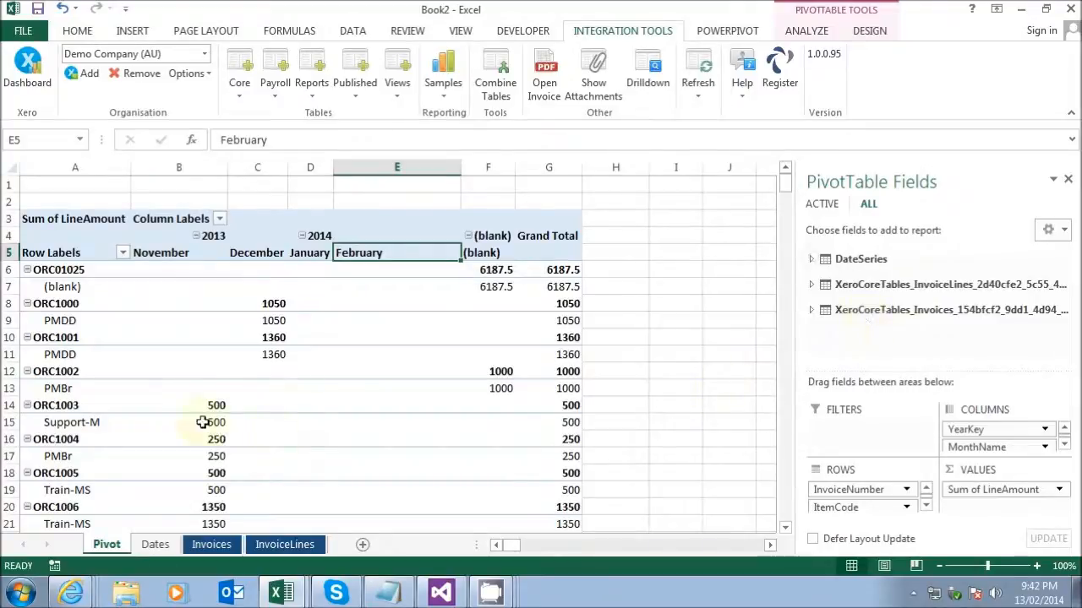
Review the source tables on the Invoices, InvoiceLines and Dates sheets and return to the Pivot sheet.
click(205, 544)
click(259, 546)
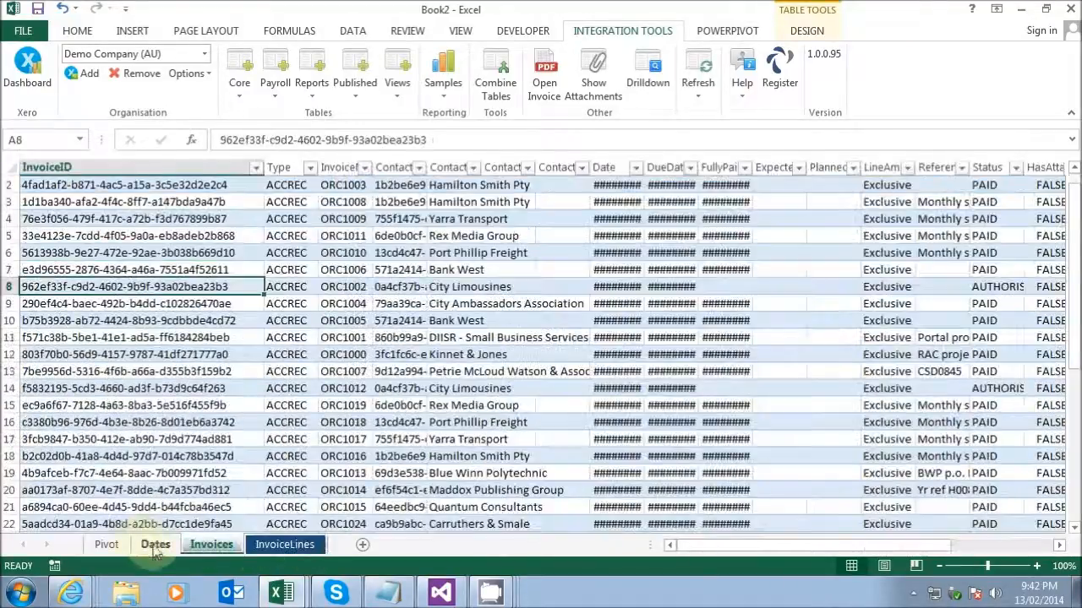
click(156, 544)
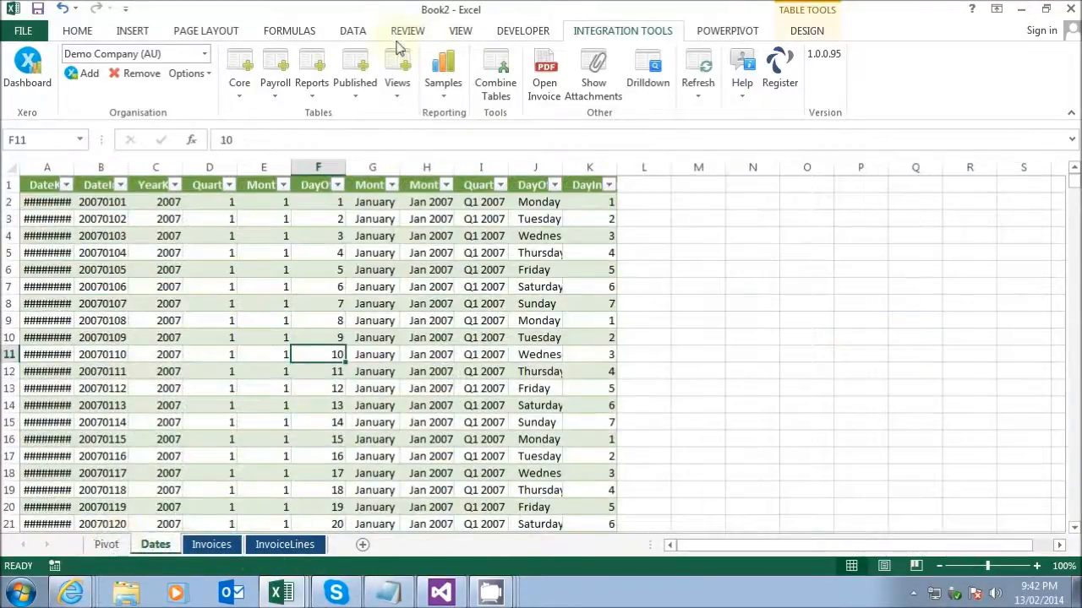
click(353, 31)
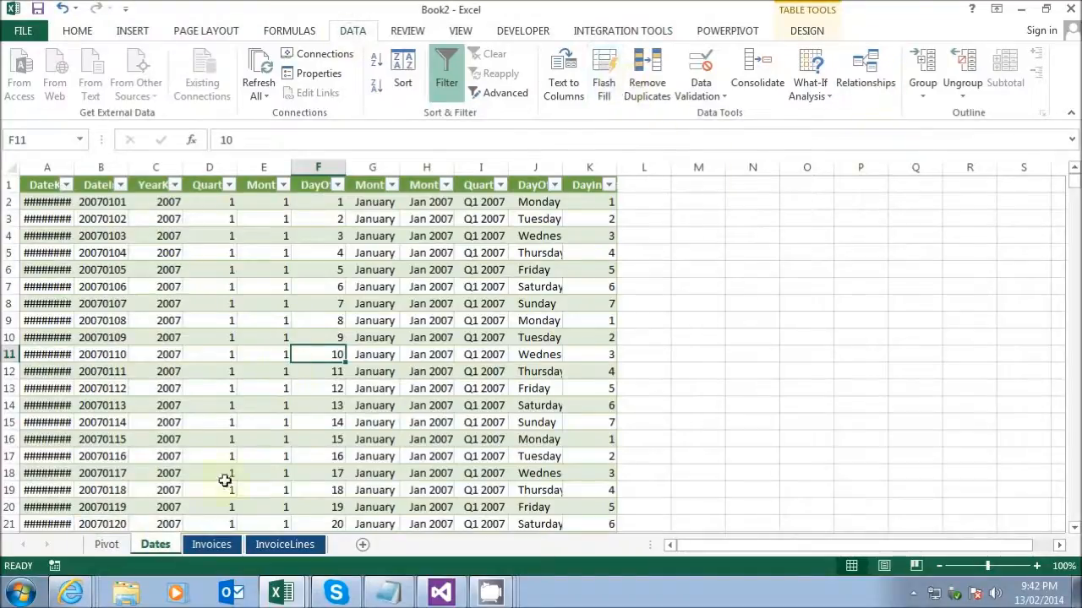
click(108, 545)
click(154, 545)
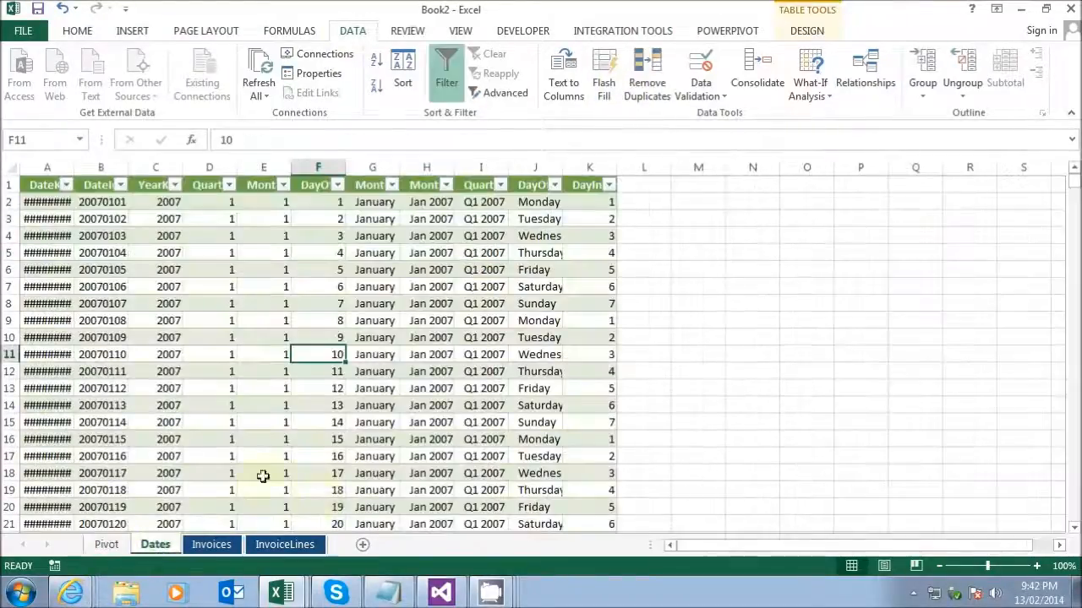
click(245, 301)
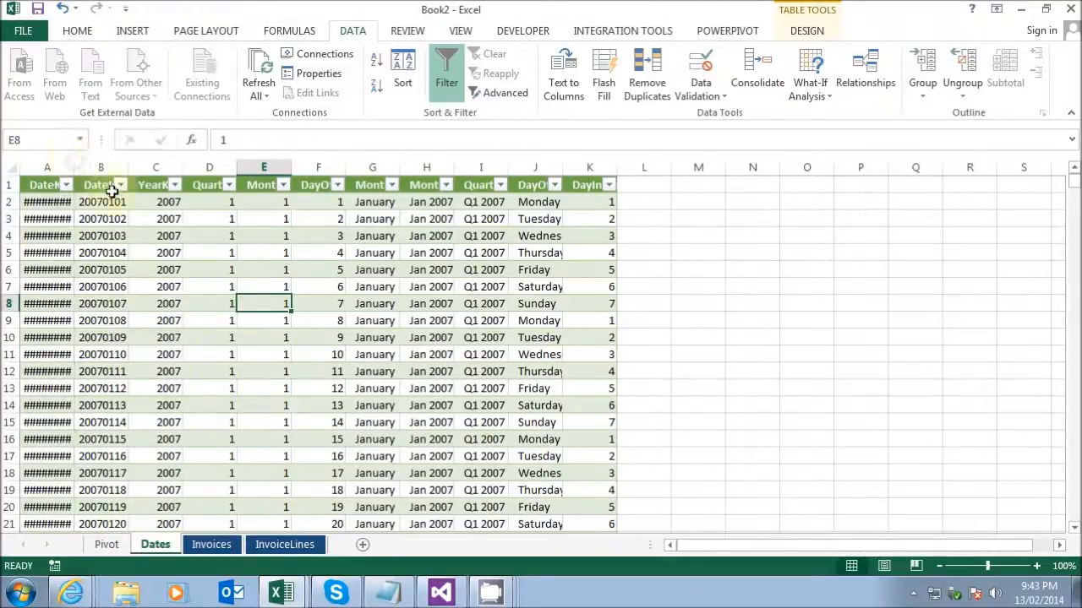
click(106, 545)
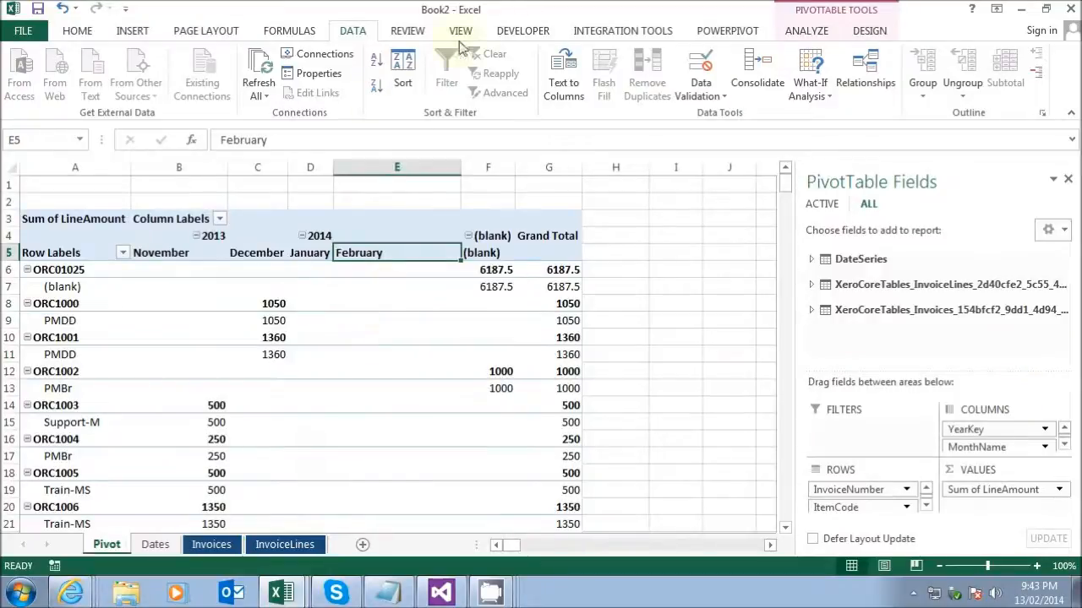
Locate the Date Series sample among the Other samples of the Integration Tools without loading it.
click(647, 34)
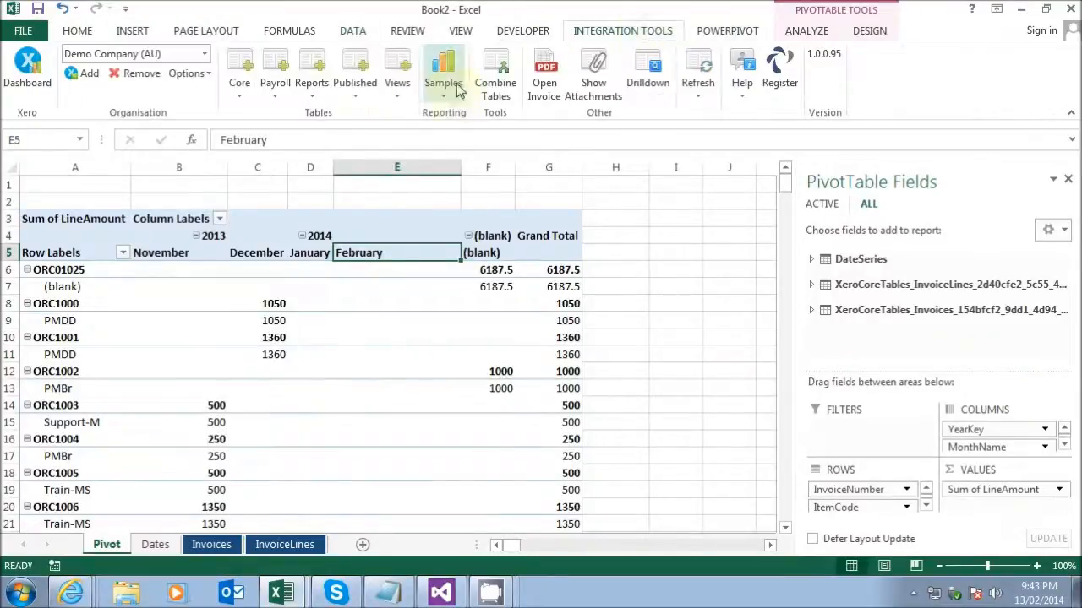
click(445, 89)
mouse_move(526, 201)
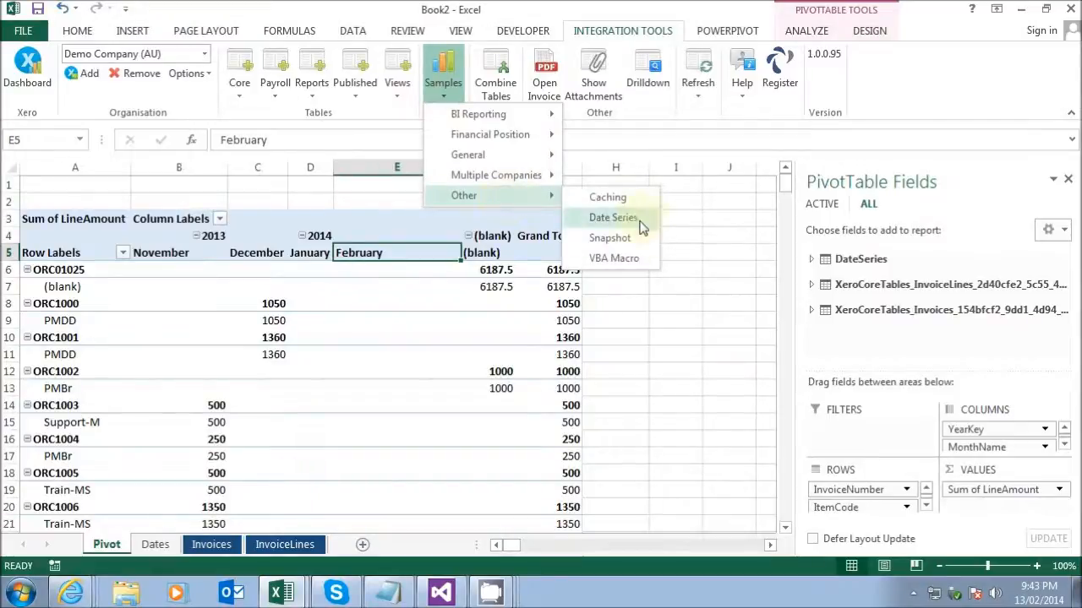
click(239, 422)
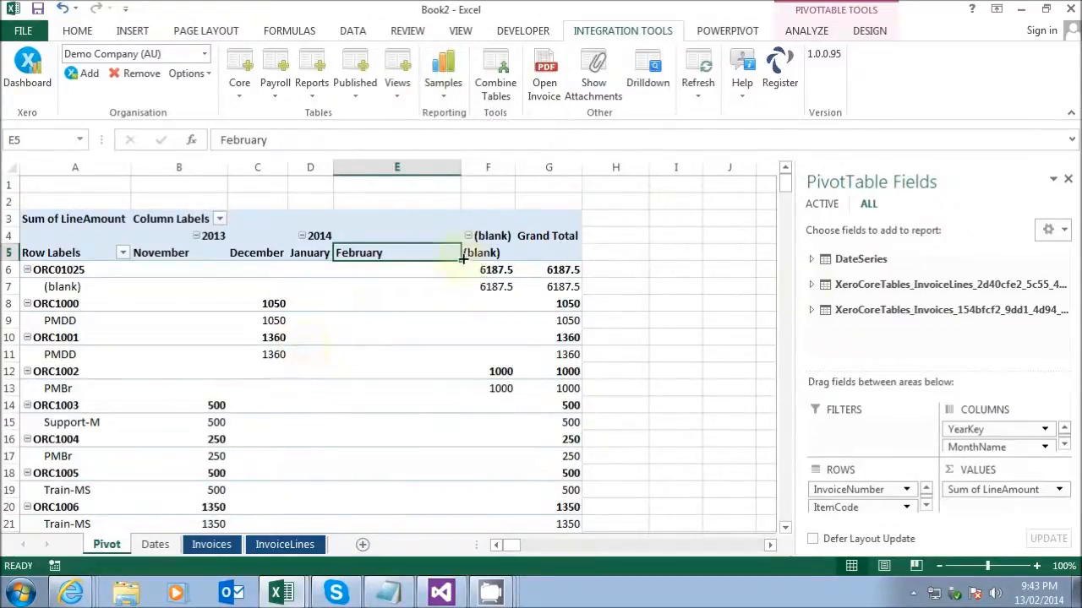